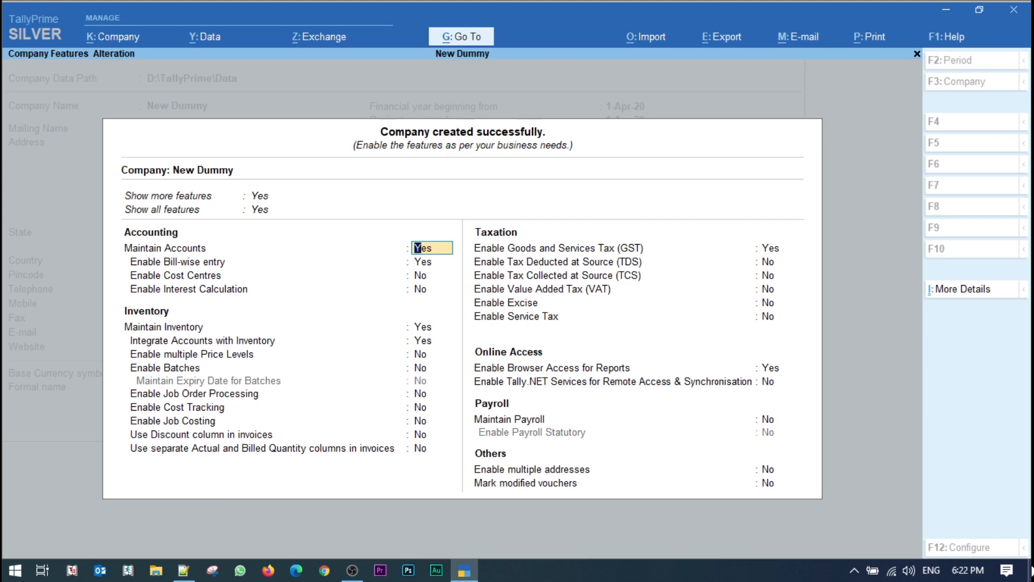
- Disable Goods and Services Tax (GST) and enable Tax Deducted at Source (TDS) in the New Dummy company features
{"action": "key", "text": "Down"}
{"action": "key", "text": "Down"}
{"action": "key", "text": "Down"}
{"action": "key", "text": "Down"}
{"action": "key", "text": "Down"}
{"action": "key", "text": "Down"}
{"action": "key", "text": "Down"}
{"action": "key", "text": "Down"}
{"action": "key", "text": "Down"}
{"action": "key", "text": "Down"}
{"action": "key", "text": "Down"}
{"action": "key", "text": "Down"}
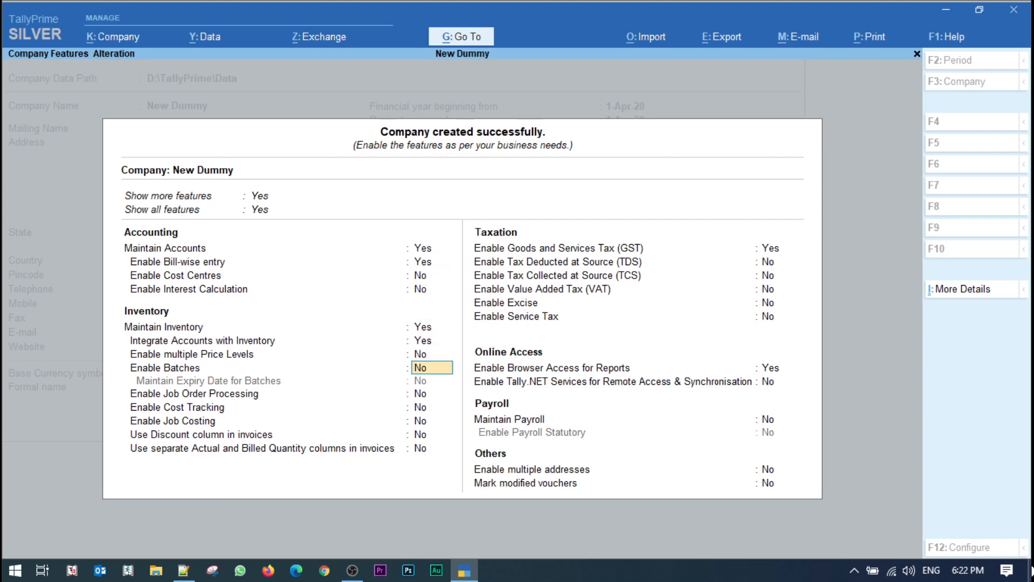
{"action": "key", "text": "Down"}
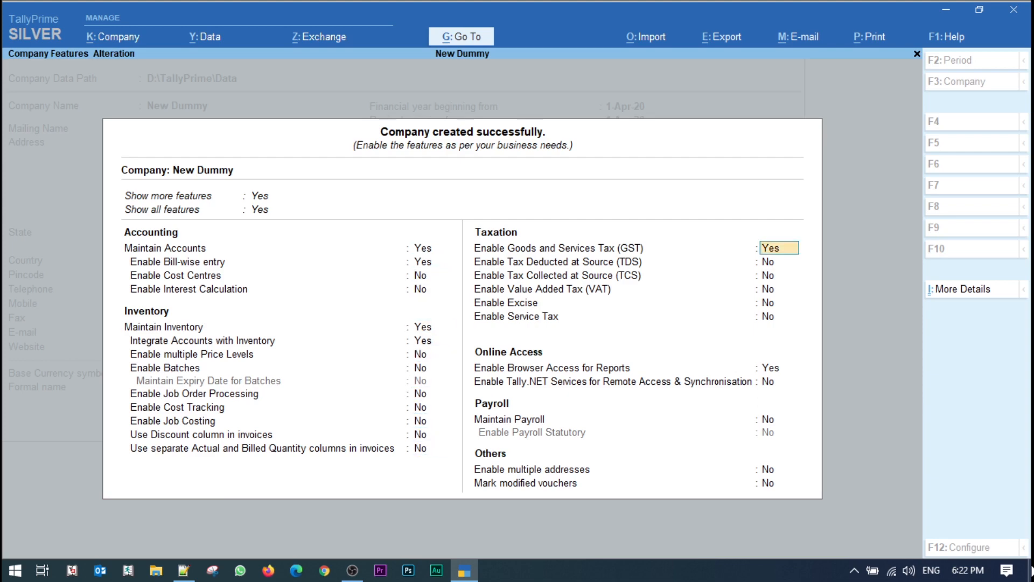
{"action": "type", "text": "n"}
{"action": "key", "text": "Return"}
{"action": "type", "text": "y"}
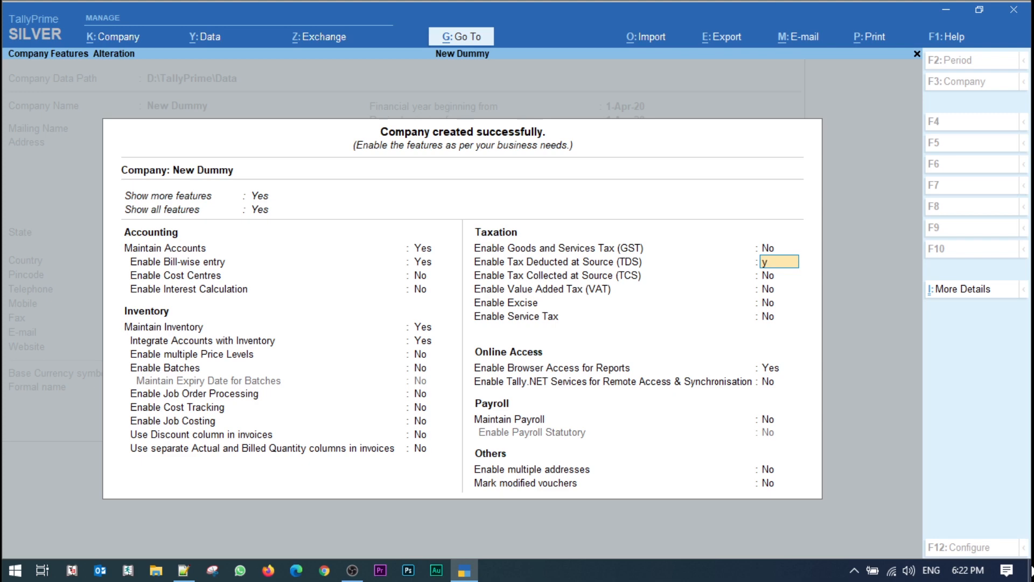
{"action": "key", "text": "Return"}
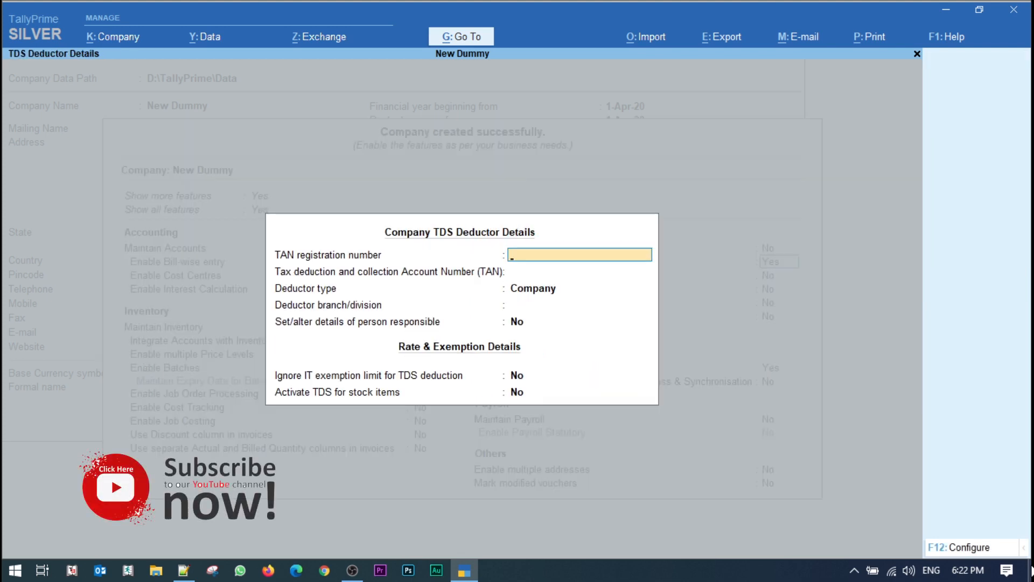
- Accept the TDS deductor details with deductor type Company and the default exemption options, and save the company features
{"action": "key", "text": "Return"}
{"action": "key", "text": "Return"}
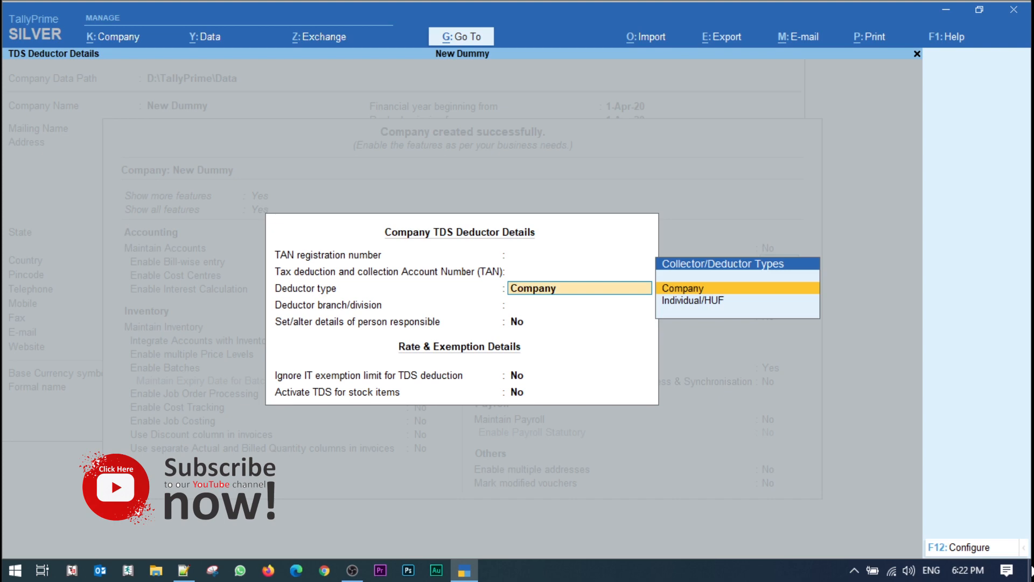
{"action": "key", "text": "Return"}
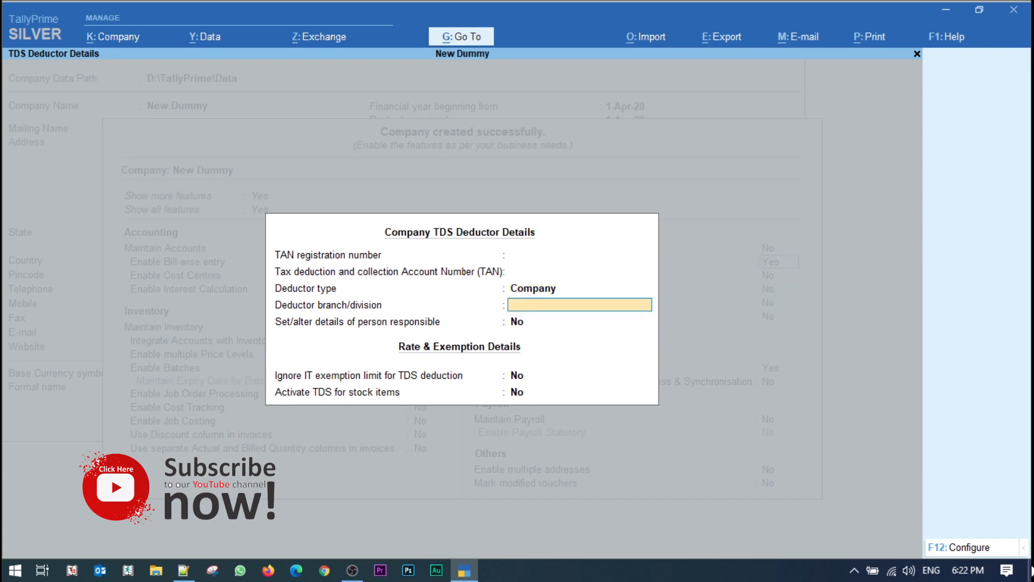
{"action": "key", "text": "Return"}
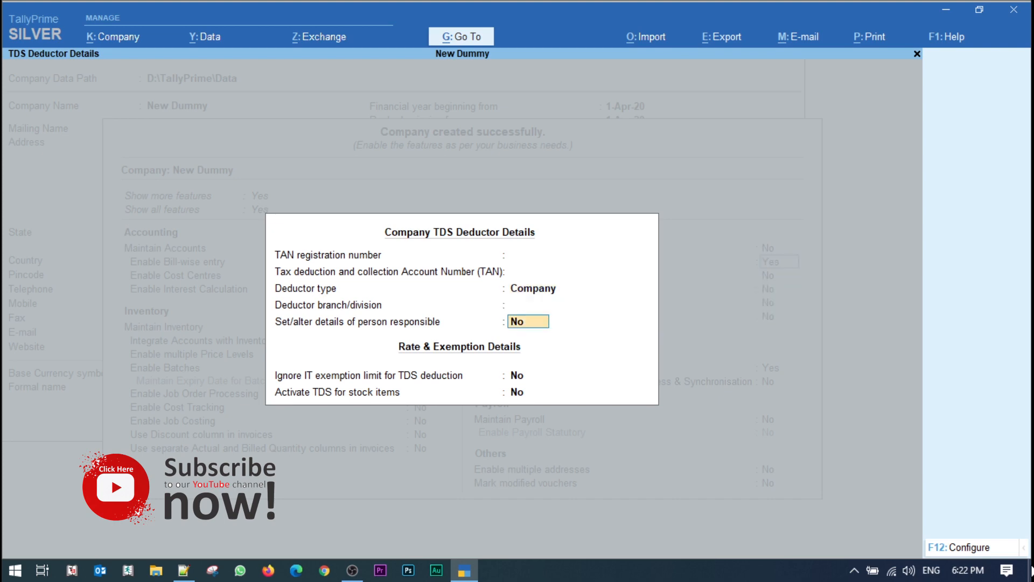
{"action": "key", "text": "Return"}
{"action": "key", "text": "Return"}
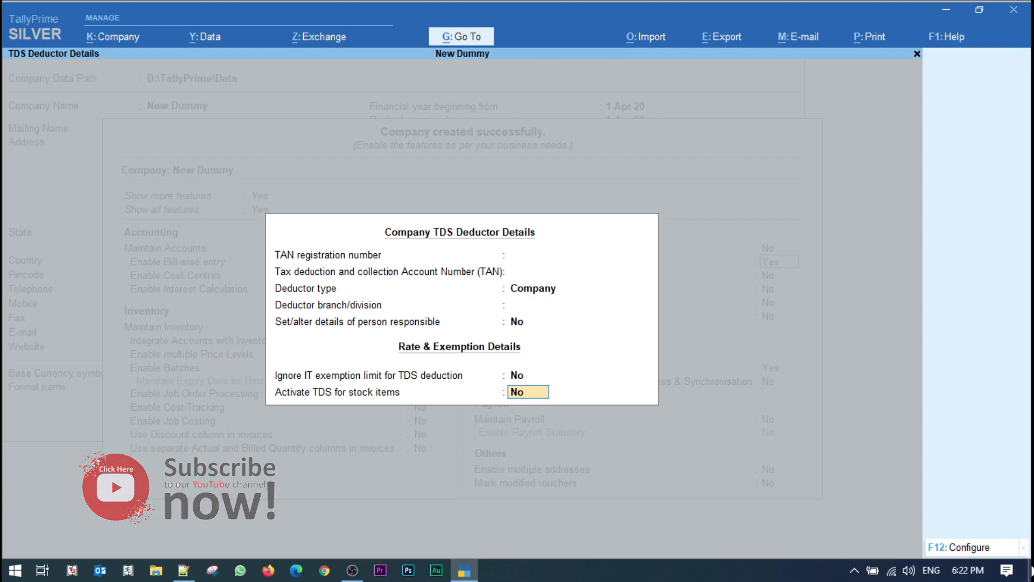
{"action": "key", "text": "Return"}
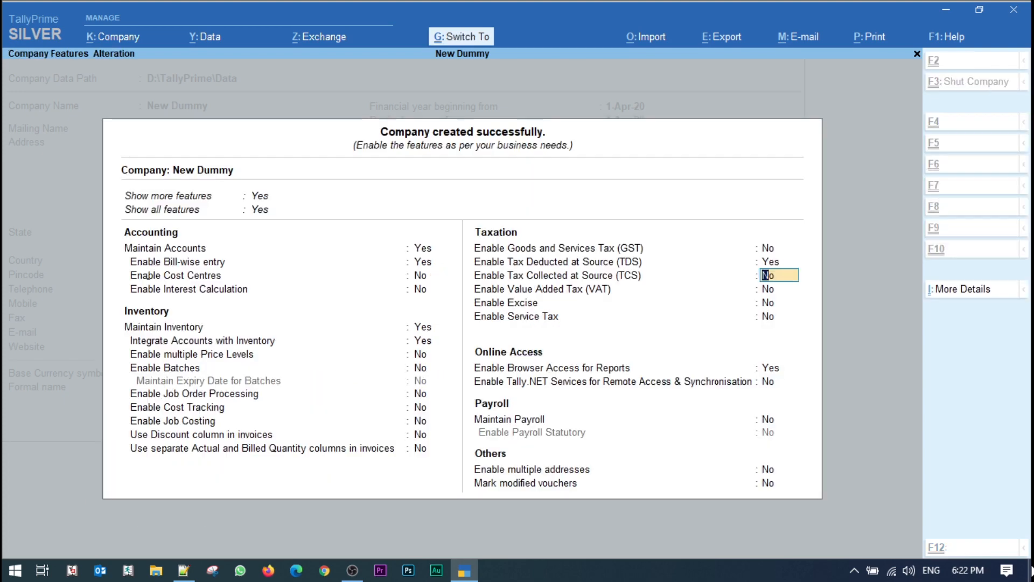
{"action": "key", "text": "ctrl+a"}
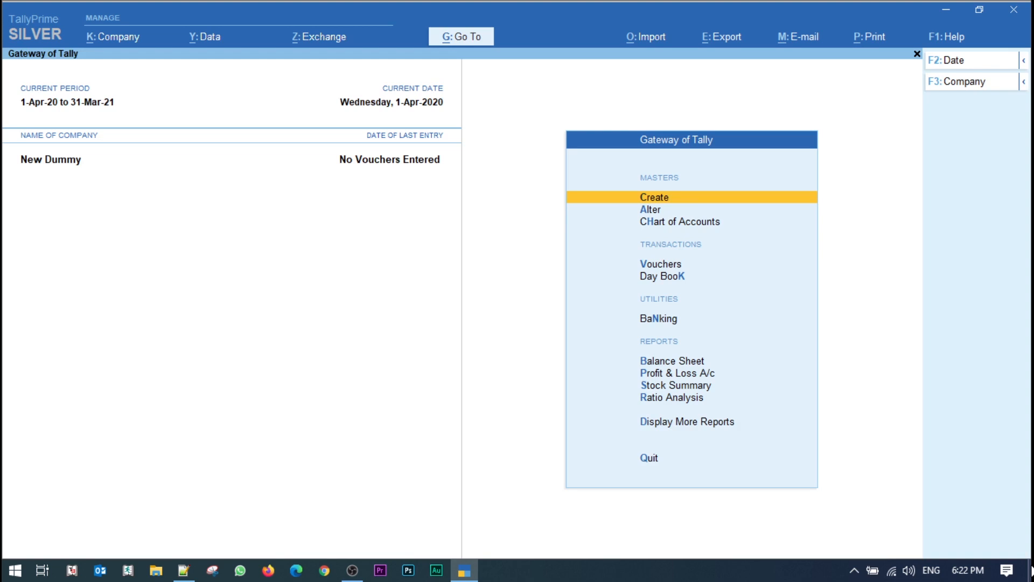
- Start a new TDS Nature of Payments master and choose Rent of Land, Building Or Furniture from the predefined list
{"action": "key", "text": "Return"}
{"action": "key", "text": "Down"}
{"action": "key", "text": "Down"}
{"action": "key", "text": "Down"}
{"action": "key", "text": "Down"}
{"action": "key", "text": "Down"}
{"action": "key", "text": "Down"}
{"action": "key", "text": "Down"}
{"action": "key", "text": "Down"}
{"action": "key", "text": "Down"}
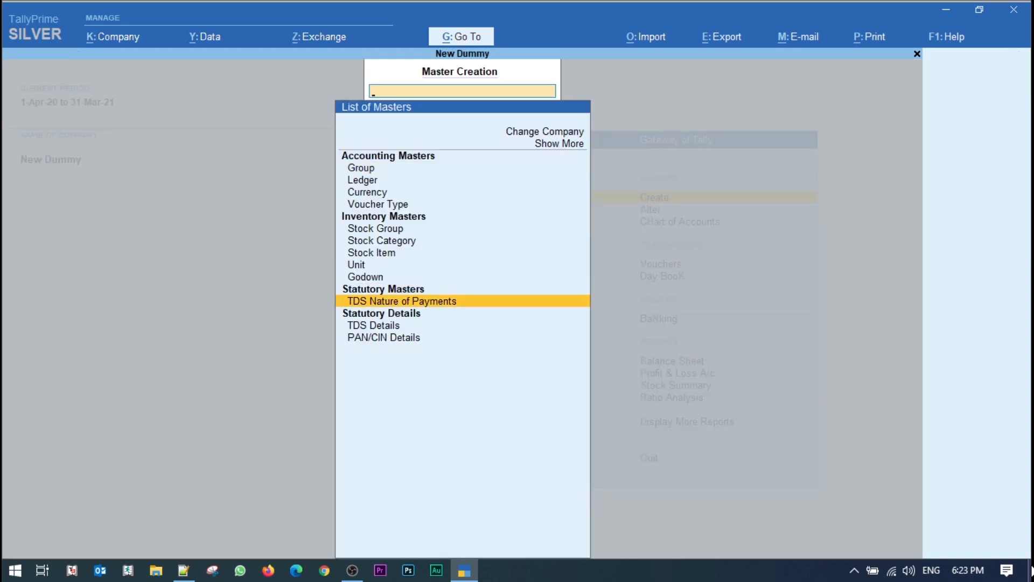
{"action": "key", "text": "Return"}
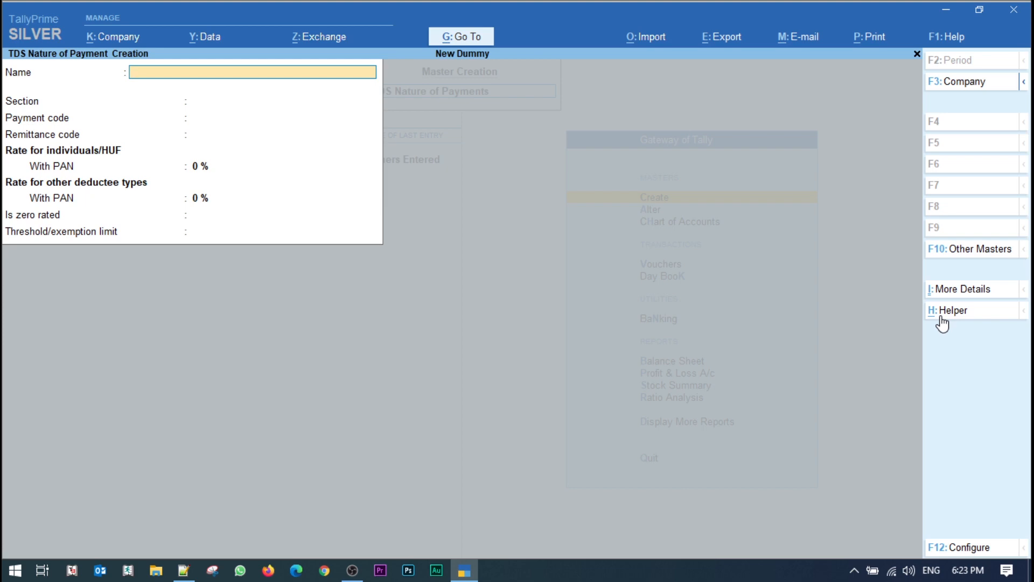
{"action": "left_click", "coordinate": [948, 311]}
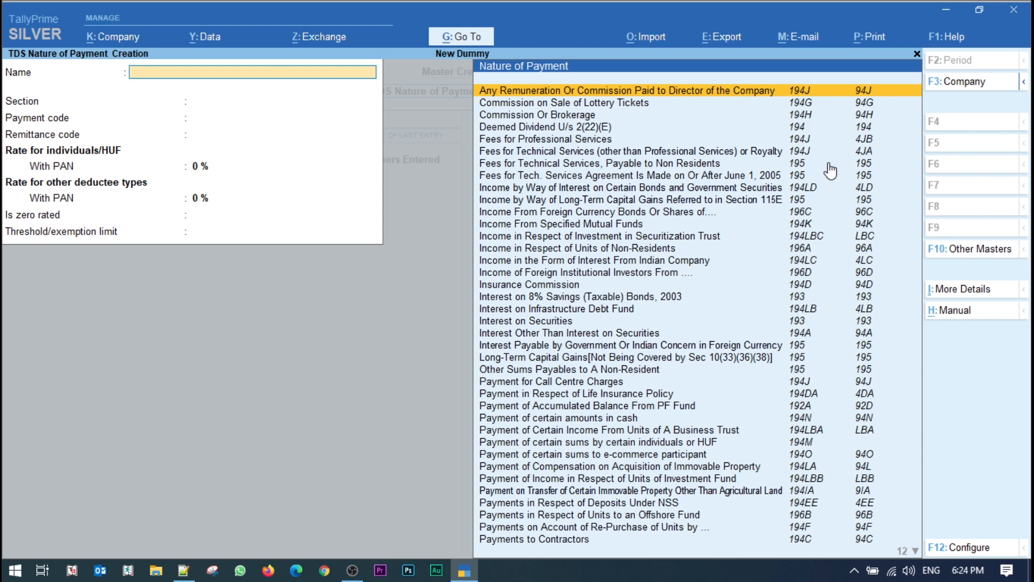
{"action": "type", "text": "Re"}
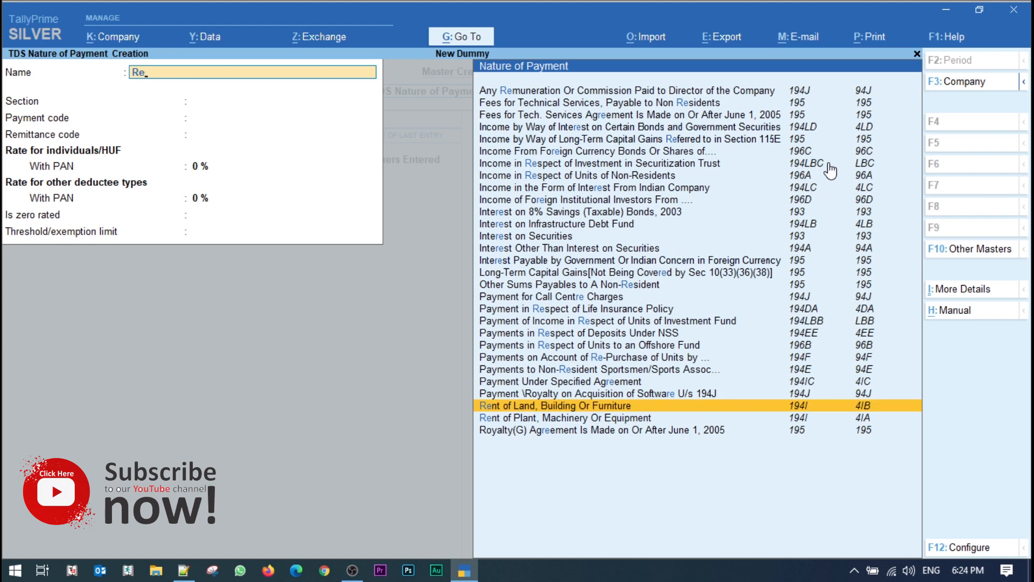
{"action": "key", "text": "Return"}
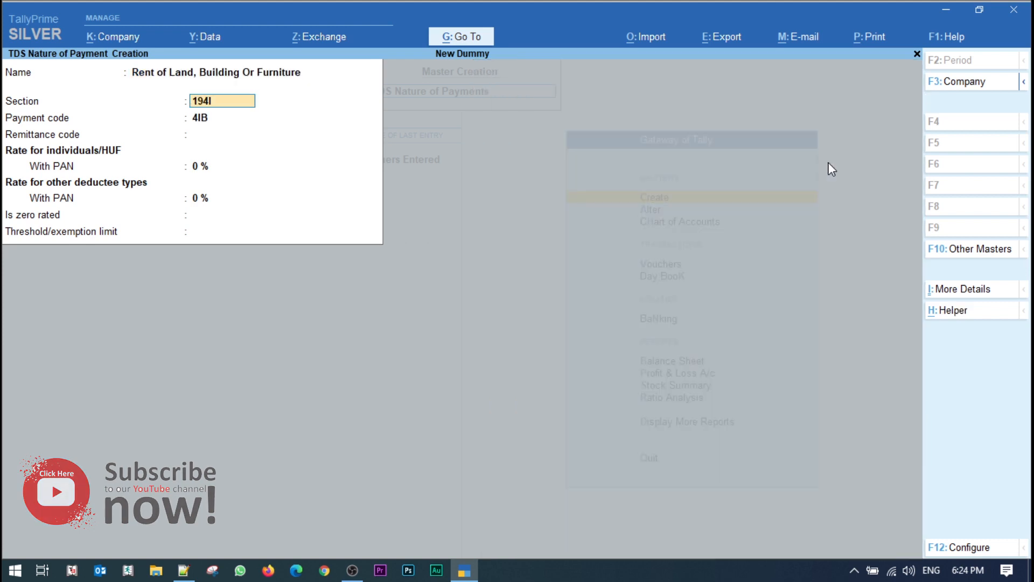
- Set both With PAN rates to 7.5% and the threshold/exemption limit to 240000, then save the nature of payment and leave master creation
{"action": "key", "text": "Return"}
{"action": "key", "text": "Return"}
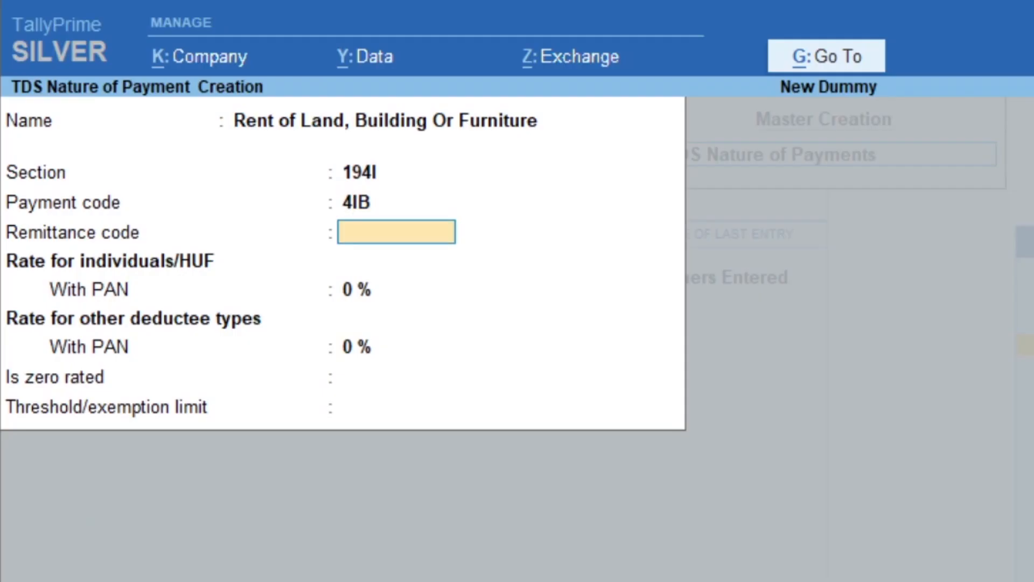
{"action": "key", "text": "Return"}
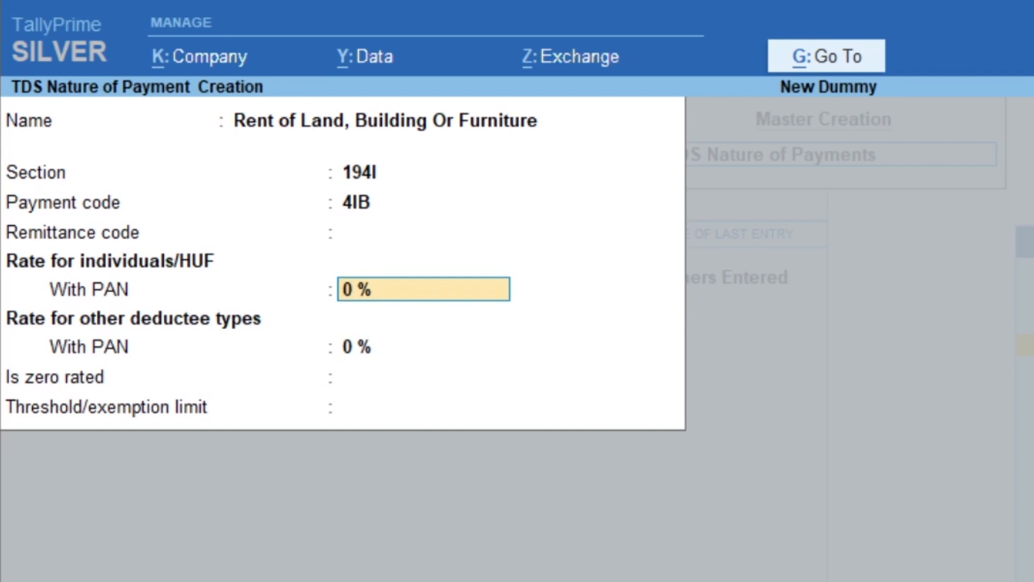
{"action": "type", "text": "7.5"}
{"action": "key", "text": "Return"}
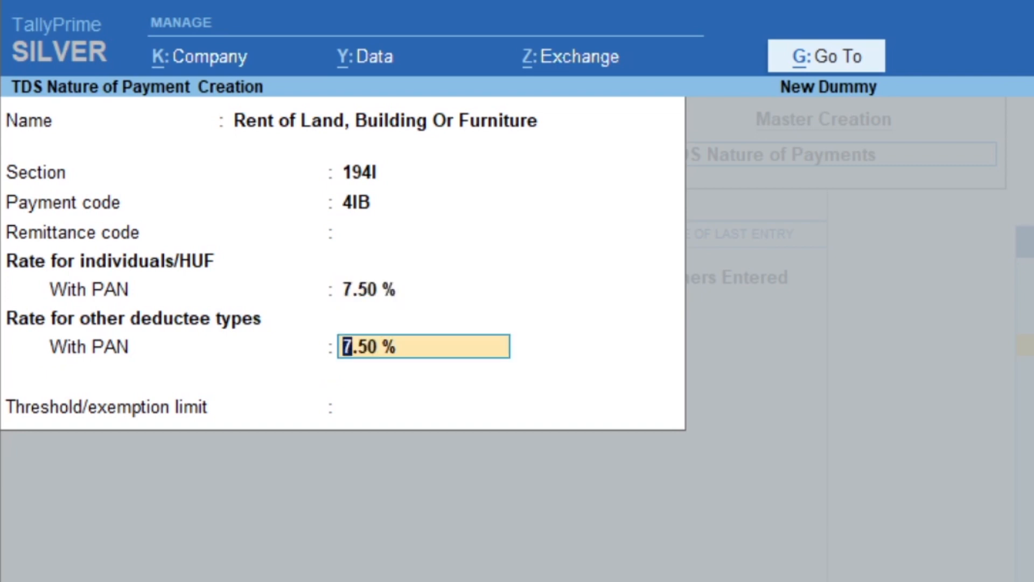
{"action": "key", "text": "Return"}
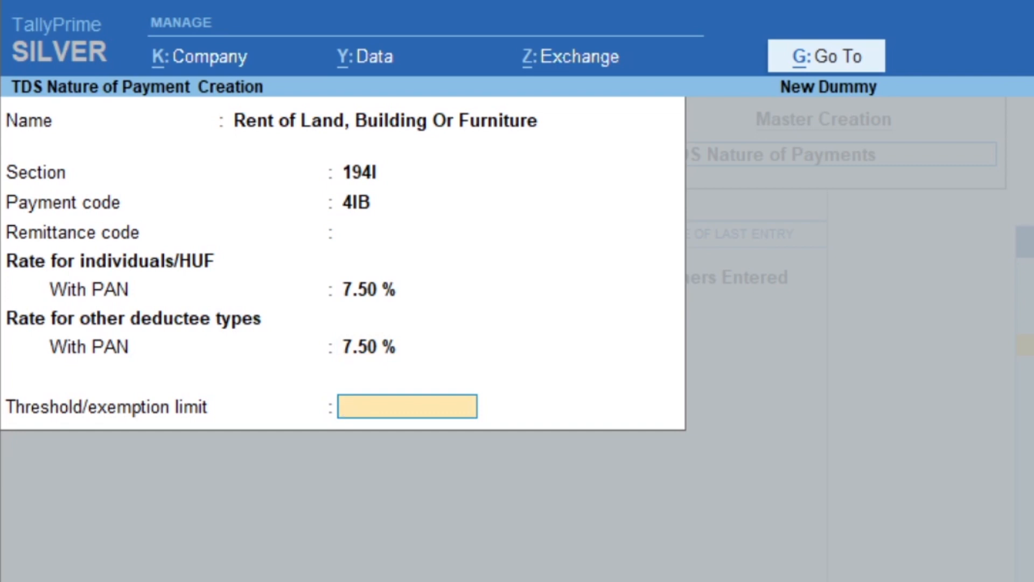
{"action": "type", "text": "240000"}
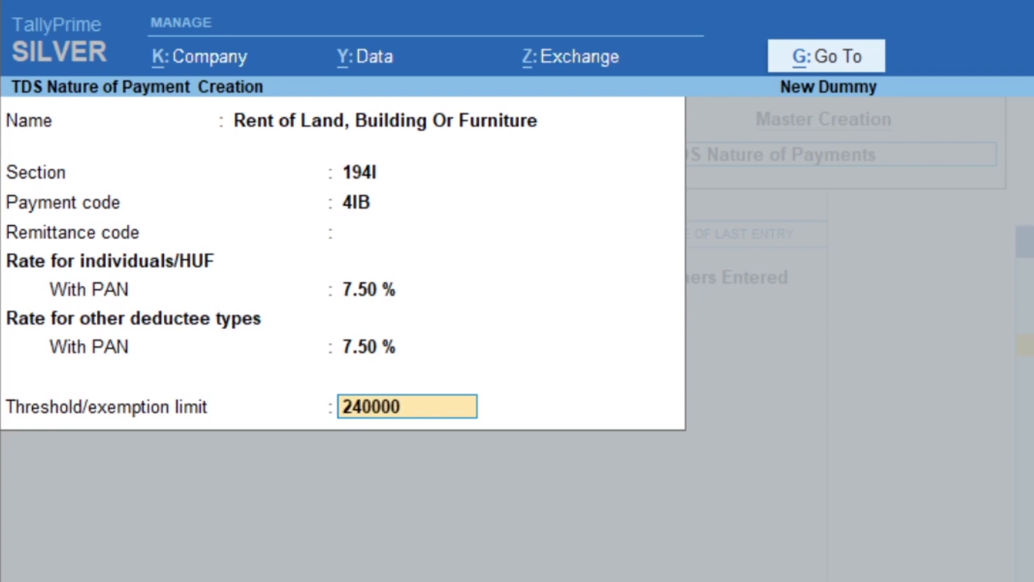
{"action": "key", "text": "Return"}
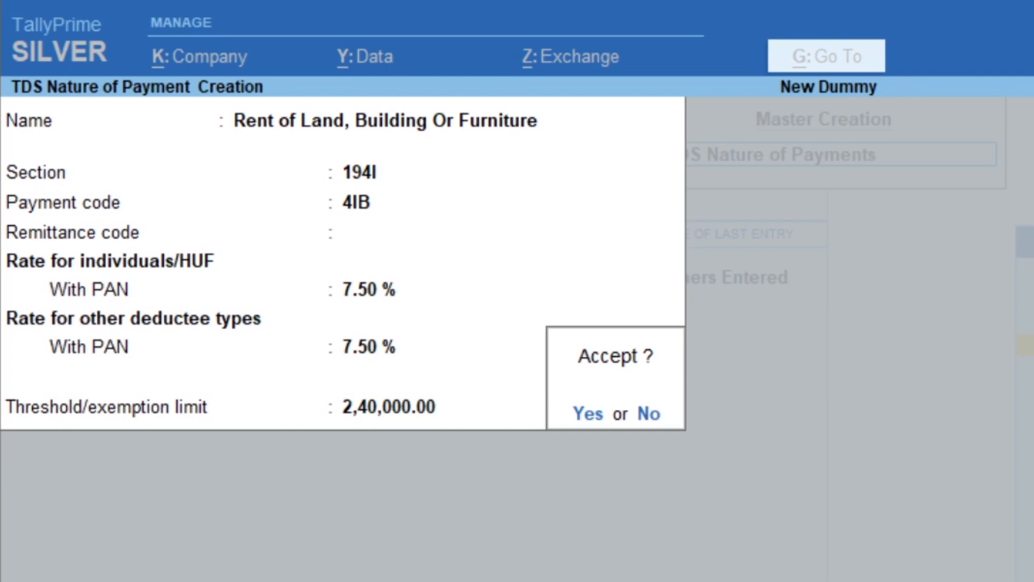
{"action": "key", "text": "Return"}
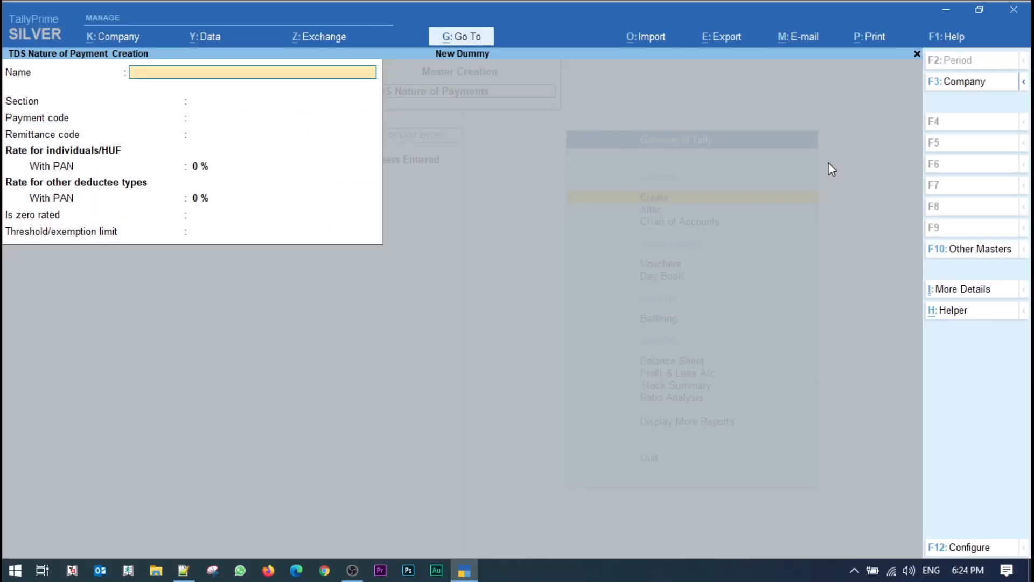
{"action": "key", "text": "Escape"}
{"action": "key", "text": "Return"}
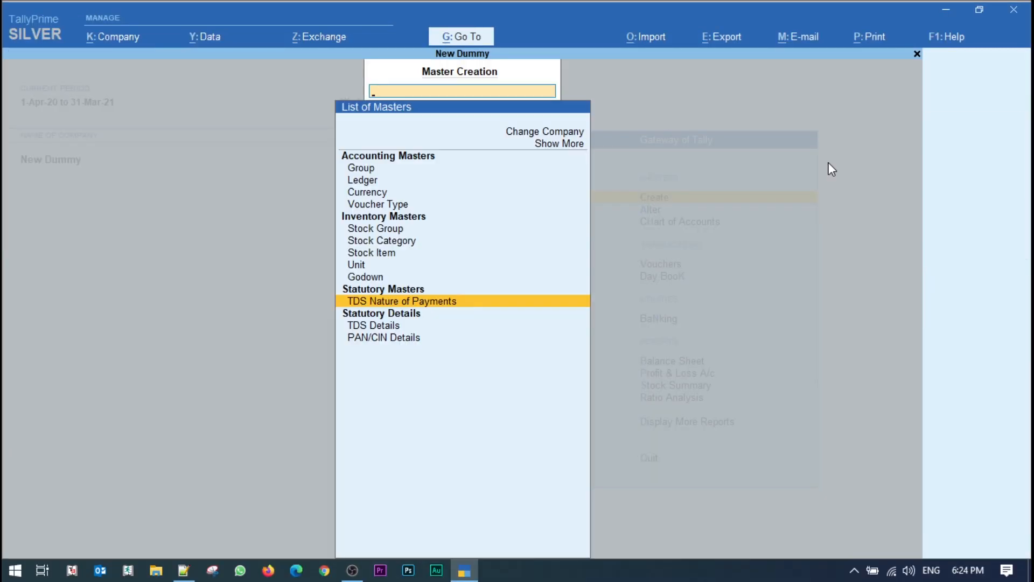
{"action": "key", "text": "Escape"}
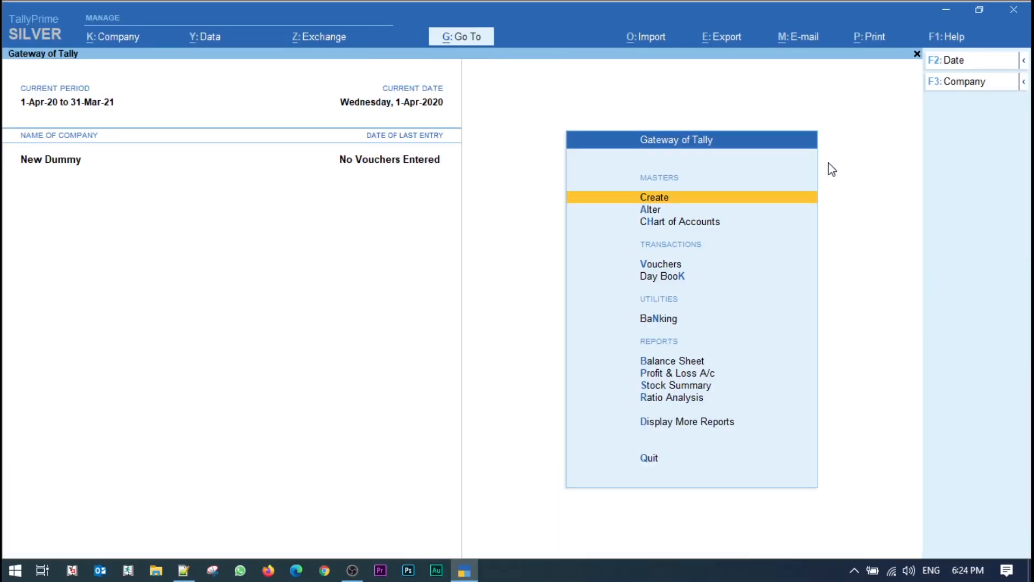
- Create a ledger named Rent under the Indirect Expenses group, with ledger type Not Applicable
{"action": "key", "text": "Return"}
{"action": "key", "text": "Down"}
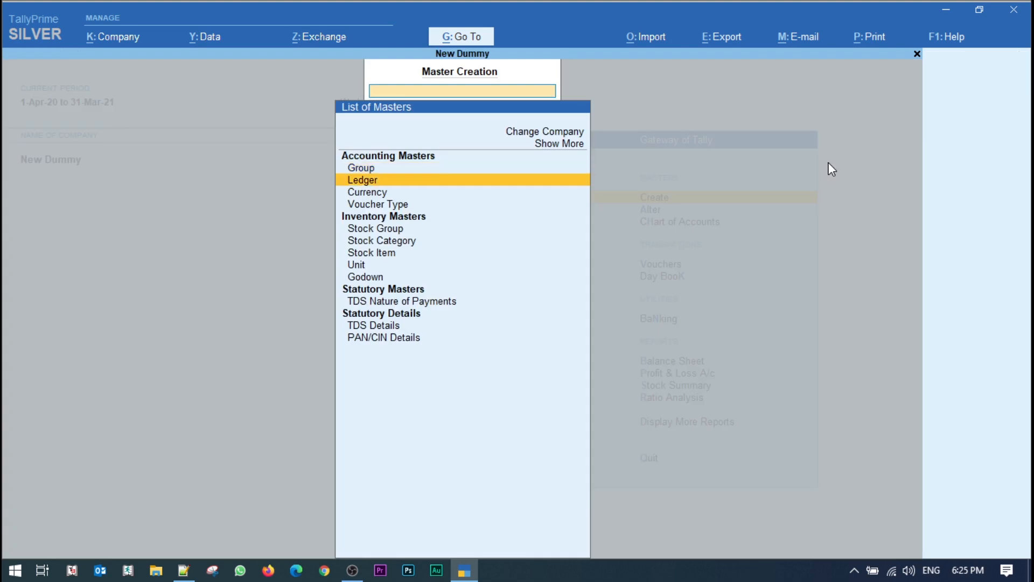
{"action": "key", "text": "Return"}
{"action": "type", "text": "Rent"}
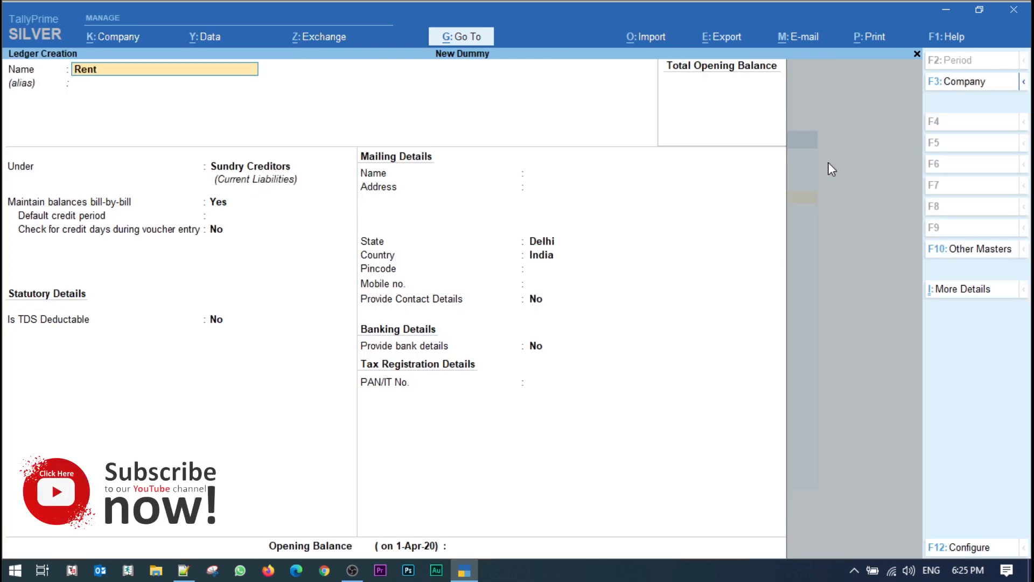
{"action": "key", "text": "Return"}
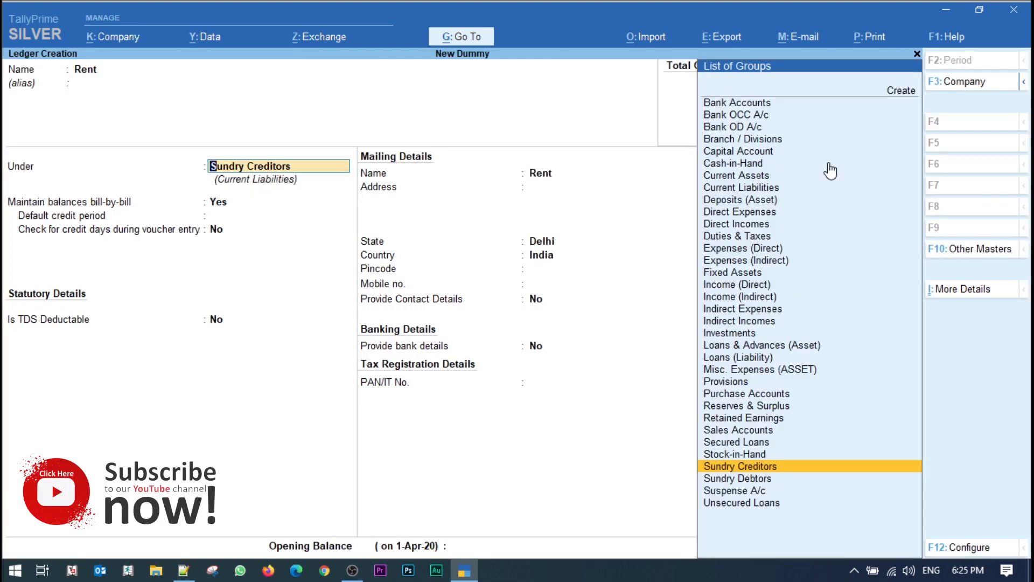
{"action": "type", "text": "Ind"}
{"action": "key", "text": "Down"}
{"action": "key", "text": "Down"}
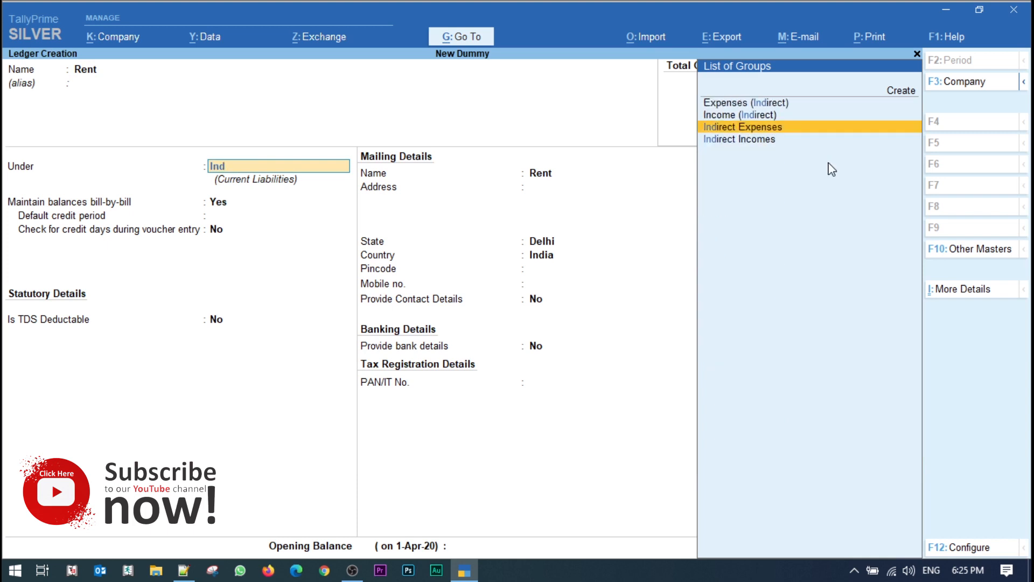
{"action": "key", "text": "Return"}
{"action": "key", "text": "Return"}
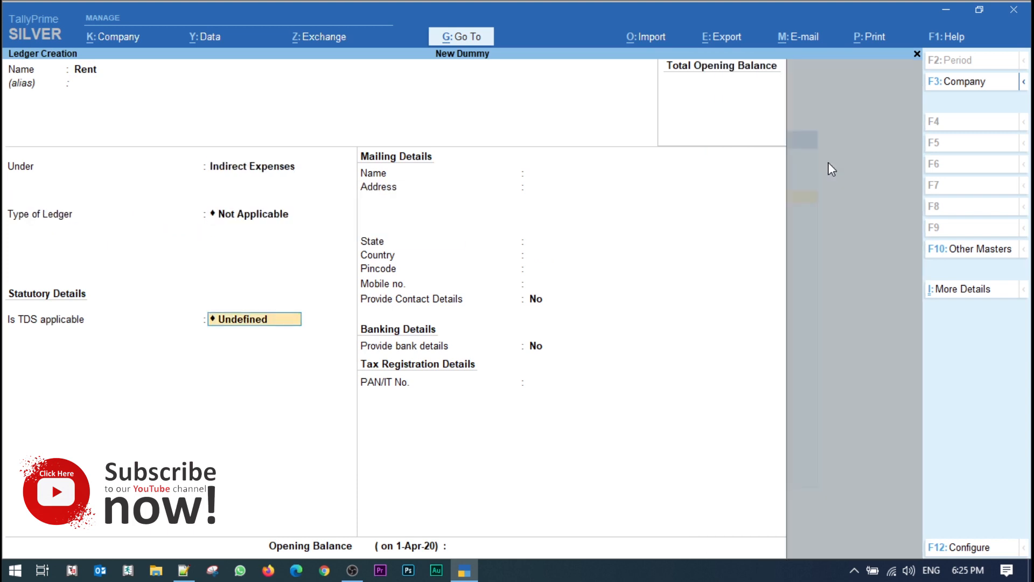
- Make TDS applicable on the Rent ledger with nature of payment Rent of Land, Building Or Furniture, and save it without an opening balance
{"action": "key", "text": "Down"}
{"action": "key", "text": "Down"}
{"action": "key", "text": "Down"}
{"action": "key", "text": "Down"}
{"action": "key", "text": "Return"}
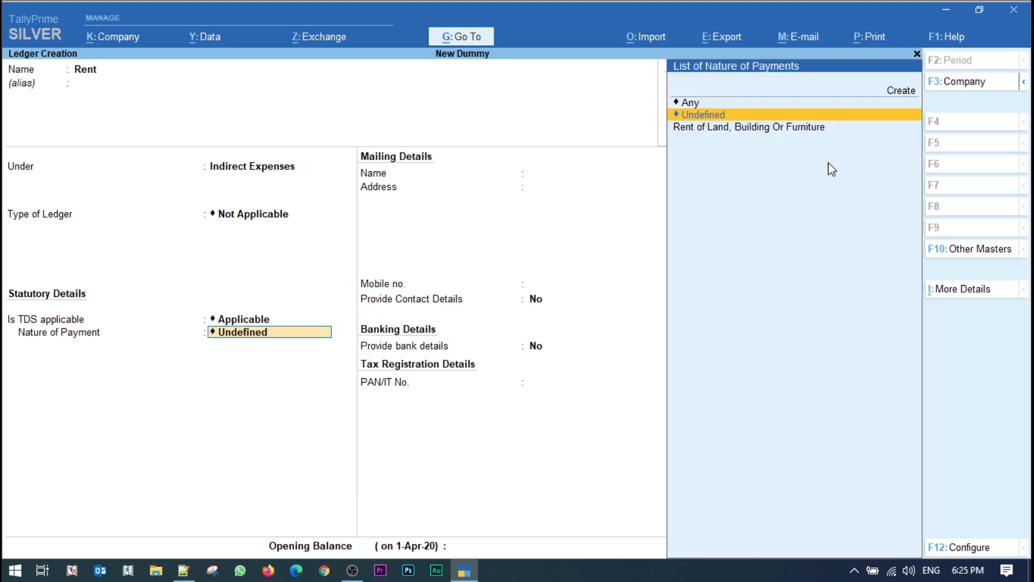
{"action": "key", "text": "Down"}
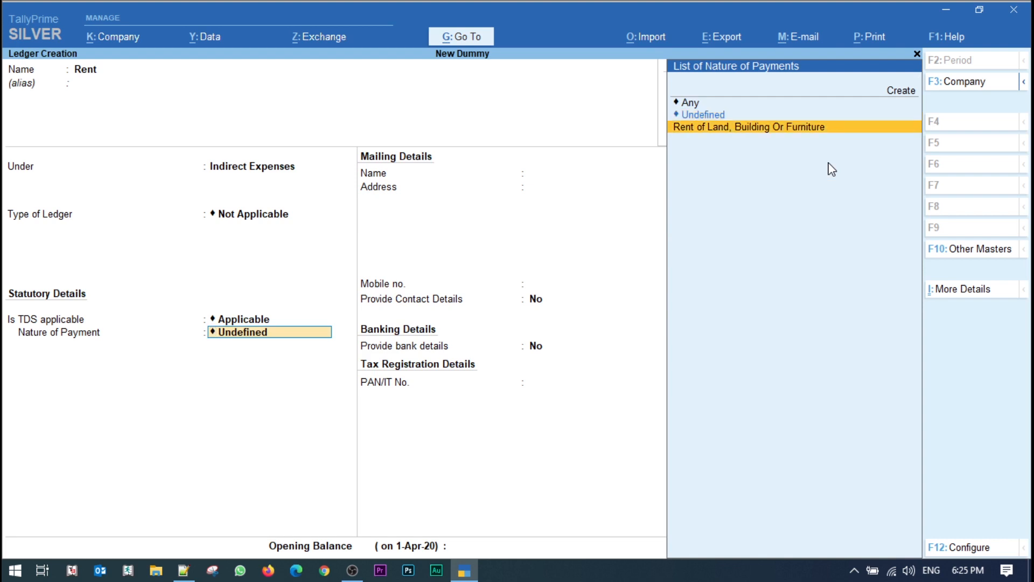
{"action": "key", "text": "Return"}
{"action": "key", "text": "Return"}
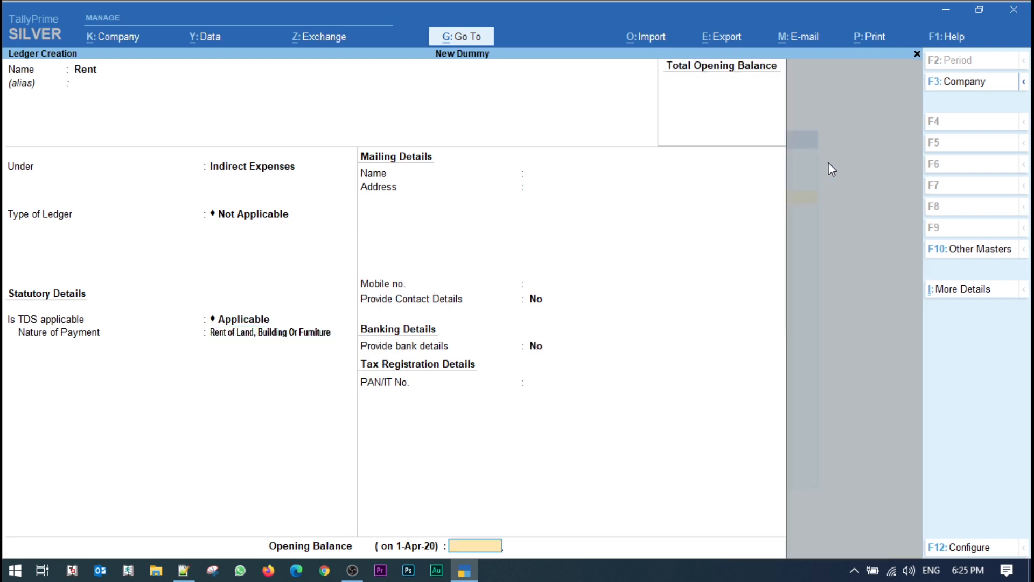
{"action": "key", "text": "Return"}
{"action": "key", "text": "Return"}
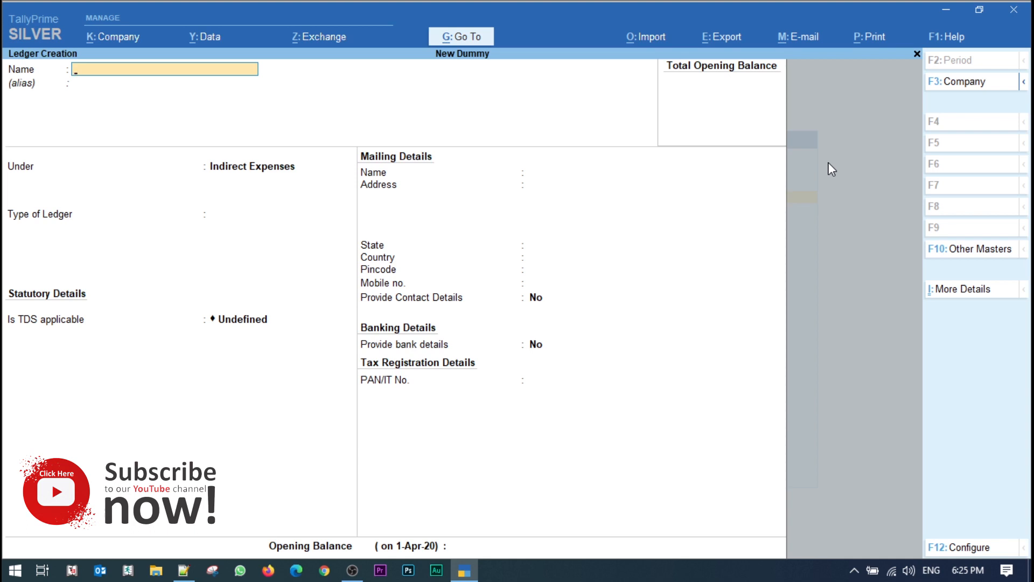
- Create a ledger named DLF under the Sundry Creditors group, keeping bill-by-bill balances on and the default credit period blank
{"action": "type", "text": "DLF"}
{"action": "key", "text": "Return"}
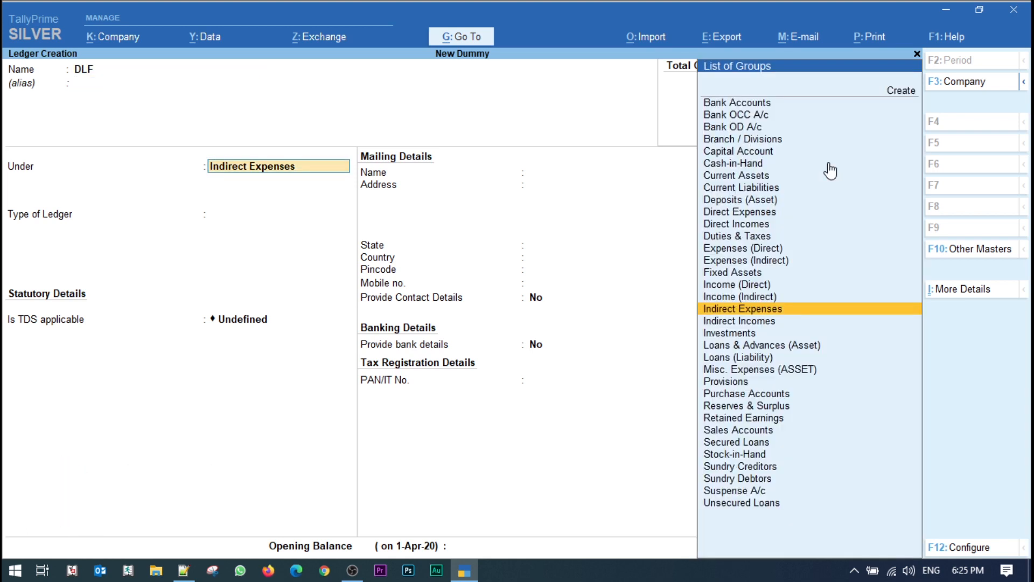
{"action": "type", "text": "du"}
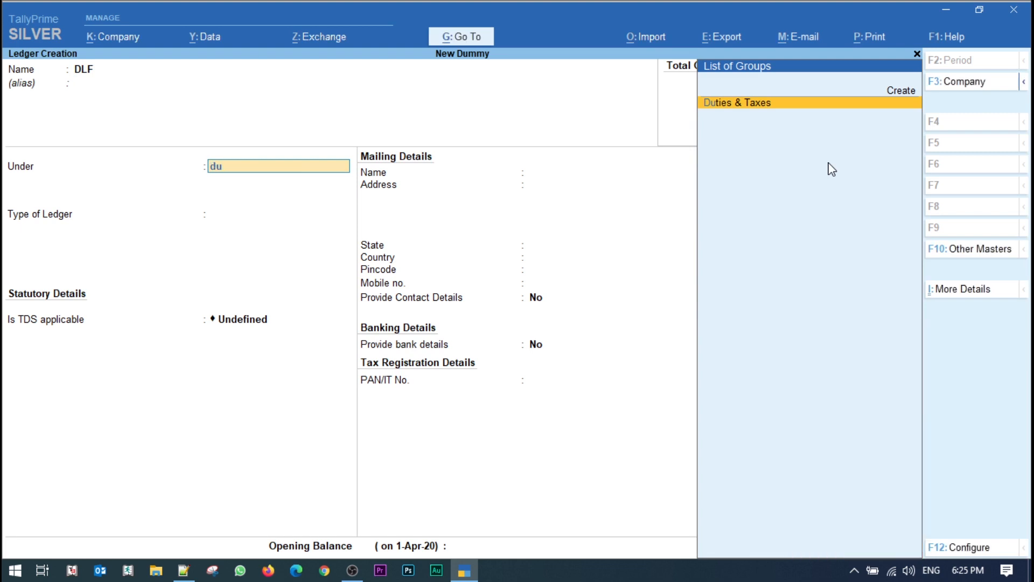
{"action": "key", "text": "BackSpace"}
{"action": "key", "text": "BackSpace"}
{"action": "type", "text": "sun"}
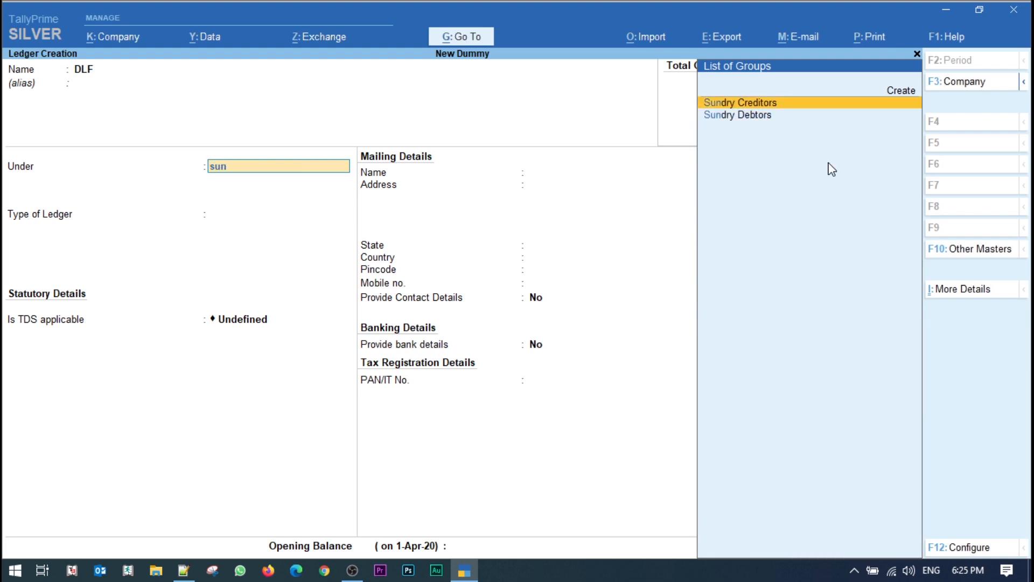
{"action": "key", "text": "Return"}
{"action": "key", "text": "Return"}
{"action": "key", "text": "Return"}
{"action": "key", "text": "Return"}
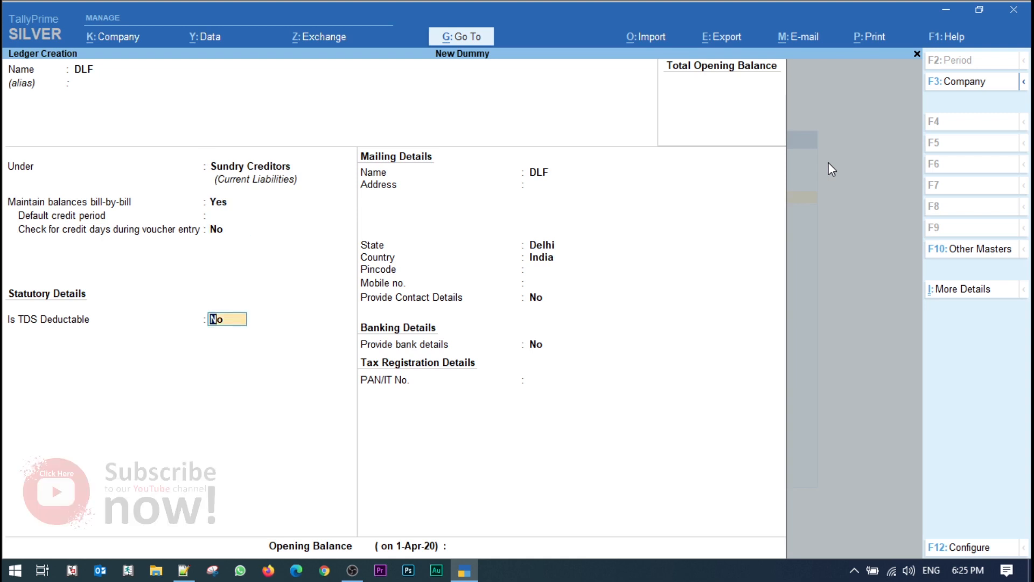
- Make TDS deductable on the DLF ledger with deductee type Company - Resident and TDS deducted in the same voucher
{"action": "type", "text": "y"}
{"action": "key", "text": "Return"}
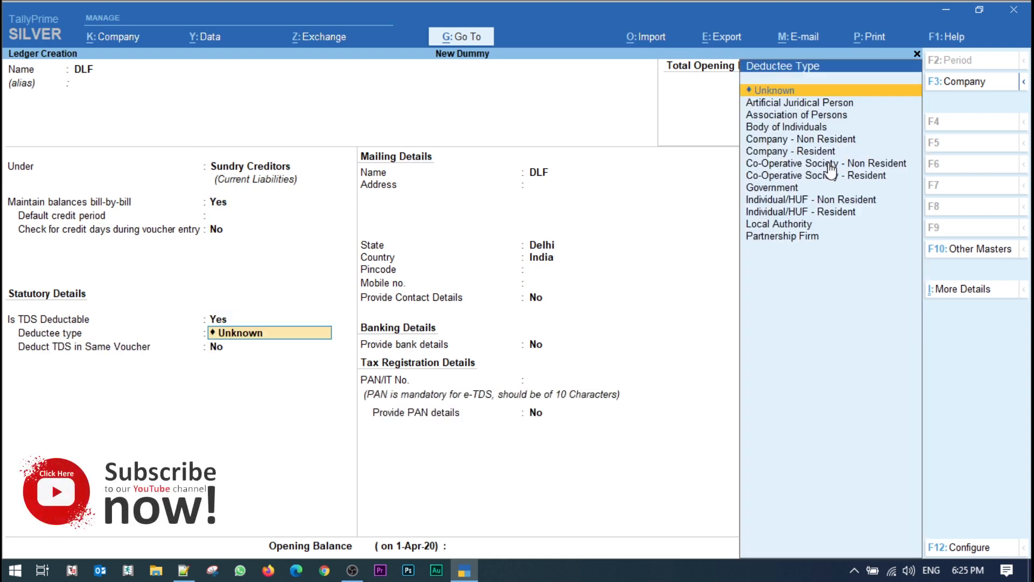
{"action": "key", "text": "Down"}
{"action": "key", "text": "Down"}
{"action": "key", "text": "Down"}
{"action": "key", "text": "Down"}
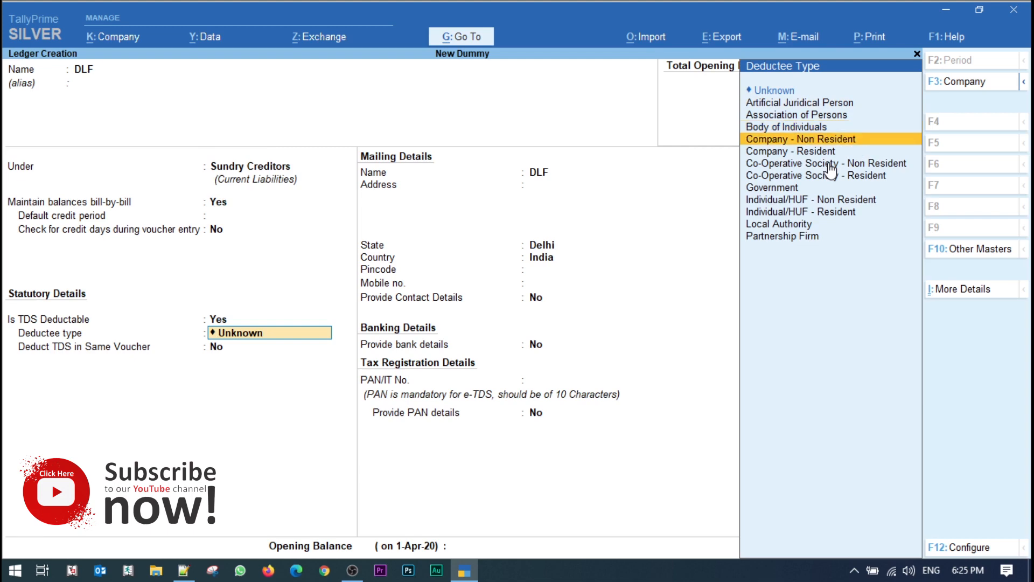
{"action": "key", "text": "Down"}
{"action": "key", "text": "Return"}
{"action": "type", "text": "y"}
{"action": "key", "text": "Return"}
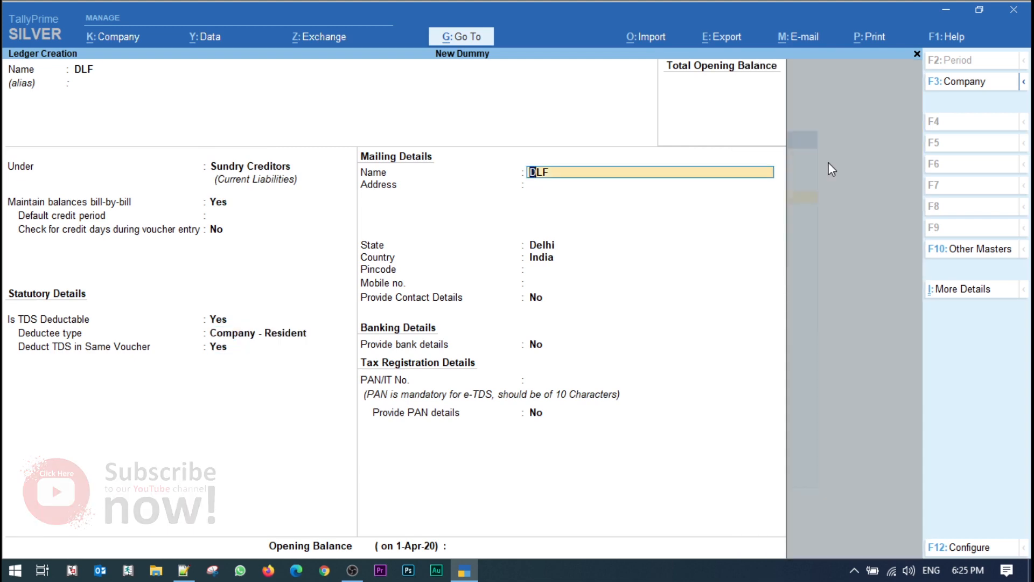
{"action": "key", "text": "BackSpace"}
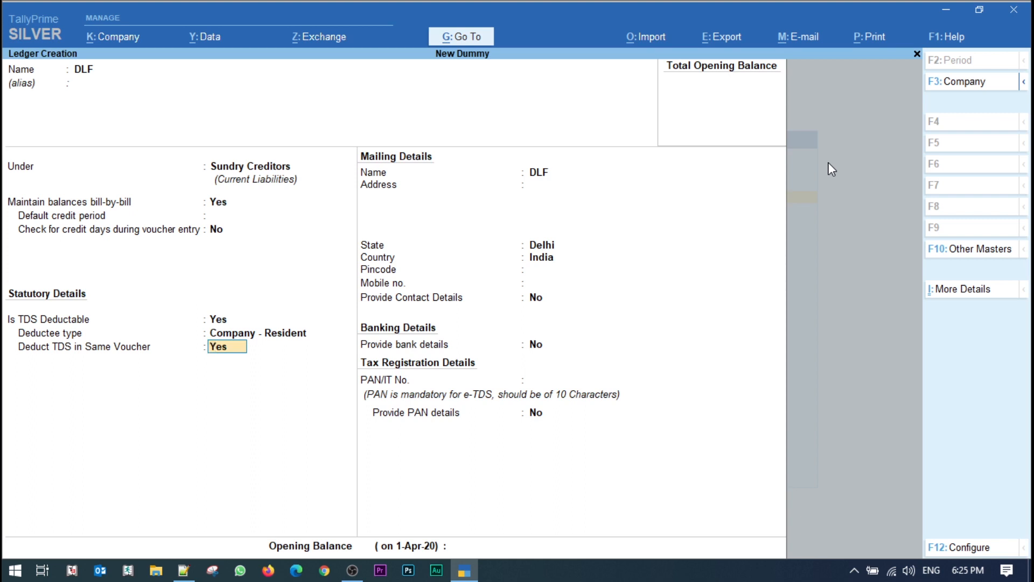
- Keep DLF's default mailing and banking details, leave the PAN blank, and save the ledger without an opening balance
{"action": "key", "text": "Return"}
{"action": "key", "text": "Return"}
{"action": "key", "text": "Return"}
{"action": "key", "text": "Return"}
{"action": "key", "text": "Return"}
{"action": "key", "text": "Return"}
{"action": "key", "text": "Return"}
{"action": "key", "text": "Return"}
{"action": "key", "text": "Return"}
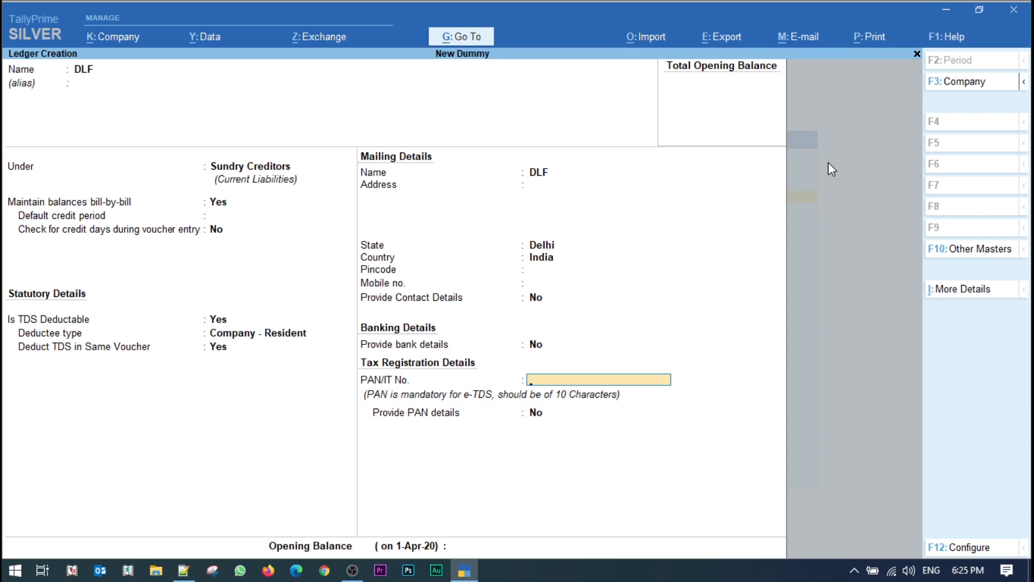
{"action": "key", "text": "Return"}
{"action": "key", "text": "Return"}
{"action": "key", "text": "Return"}
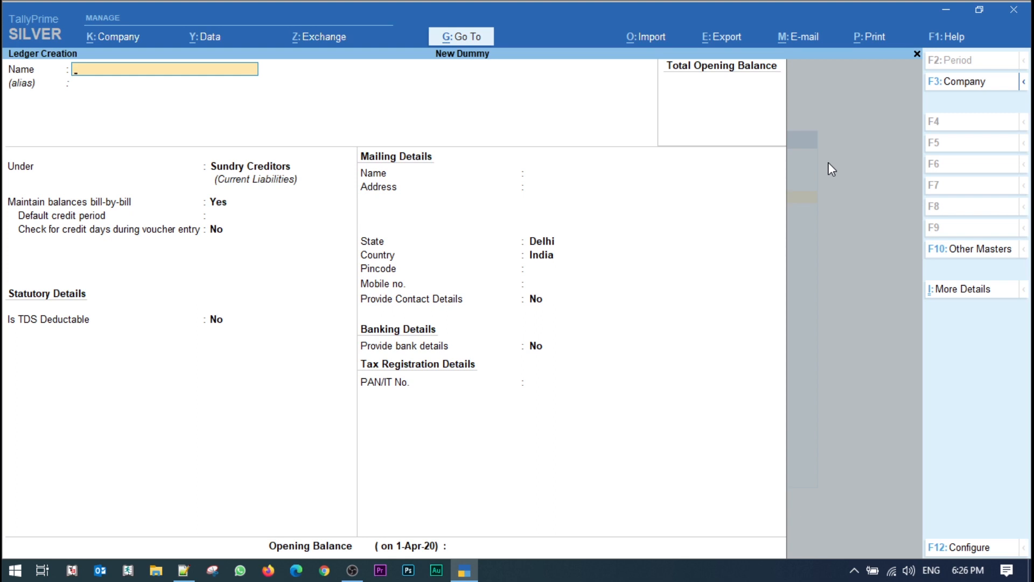
- Start a ledger named Tds on Rent and place it under the Duties & Taxes group
{"action": "type", "text": "Tds on Rent"}
{"action": "key", "text": "Return"}
{"action": "key", "text": "Return"}
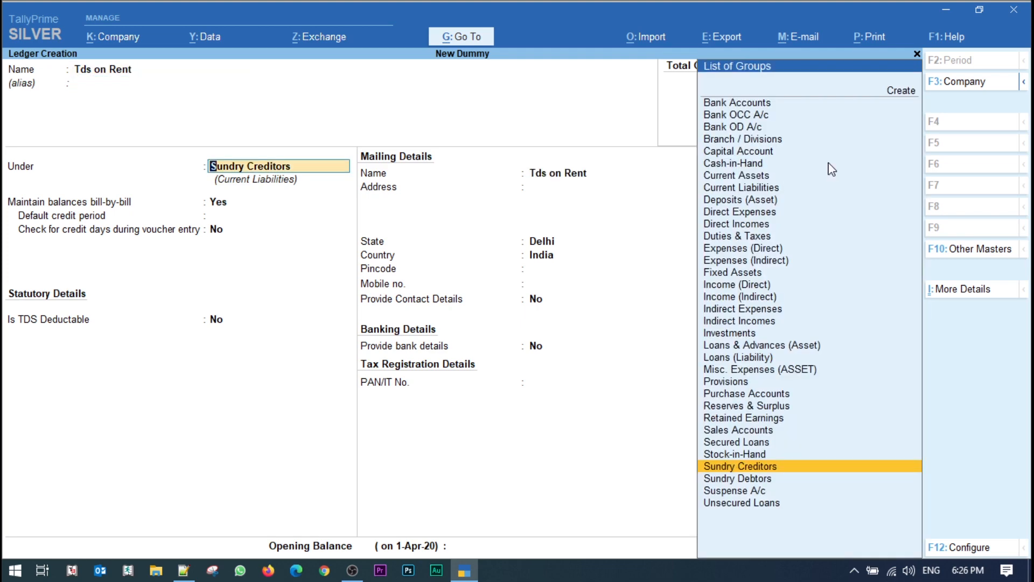
{"action": "type", "text": "Du"}
{"action": "key", "text": "Return"}
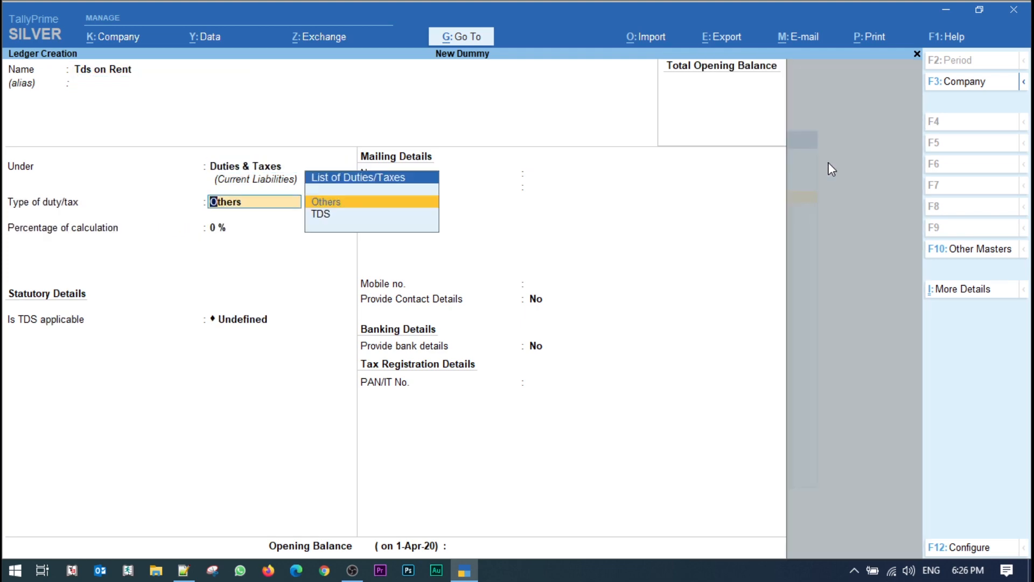
- Set the duty type to TDS with nature of payment Rent of Land, Building Or Furniture, save the ledger and leave master creation
{"action": "key", "text": "Down"}
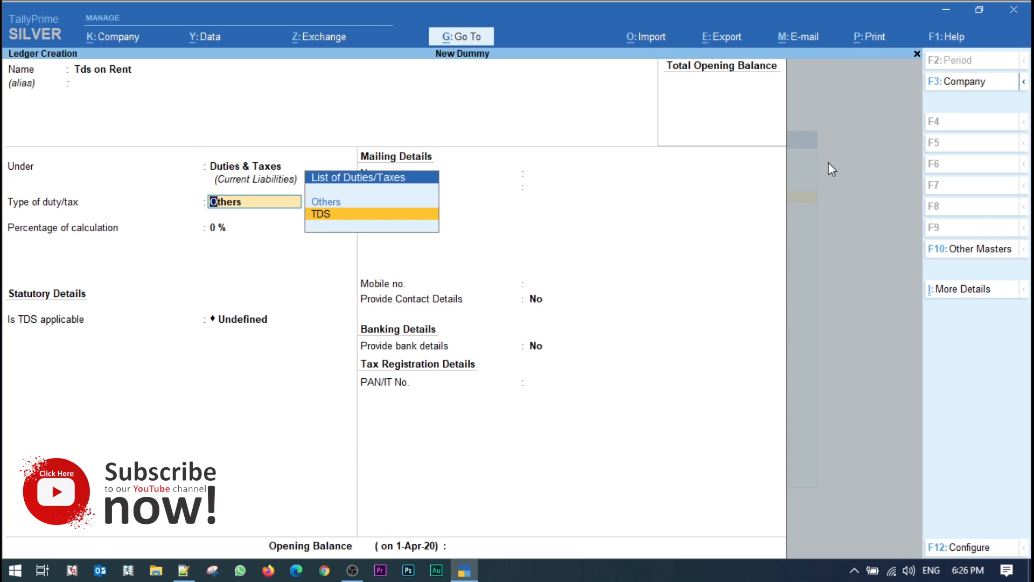
{"action": "key", "text": "Return"}
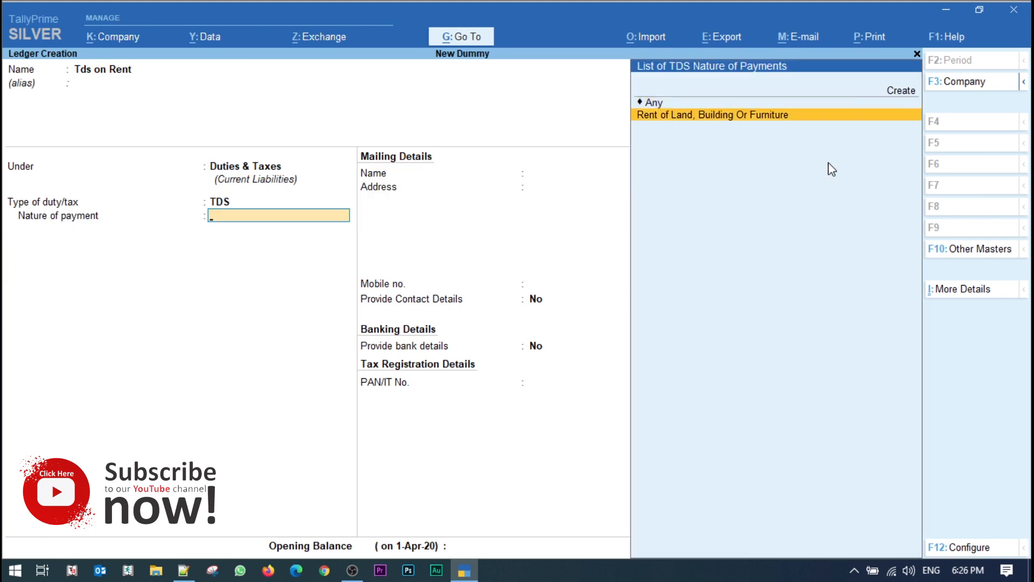
{"action": "key", "text": "Return"}
{"action": "key", "text": "Return"}
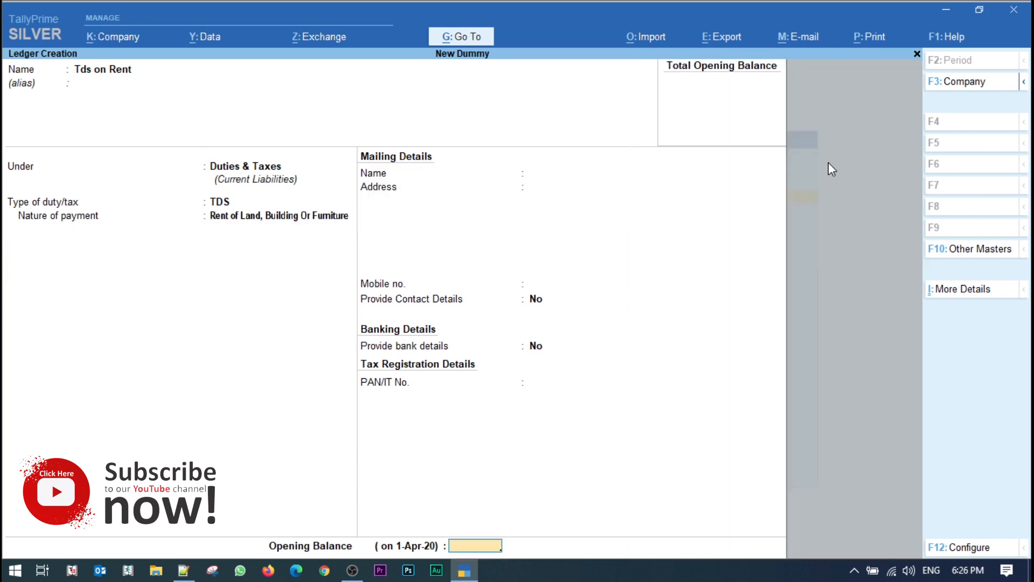
{"action": "key", "text": "Return"}
{"action": "key", "text": "Return"}
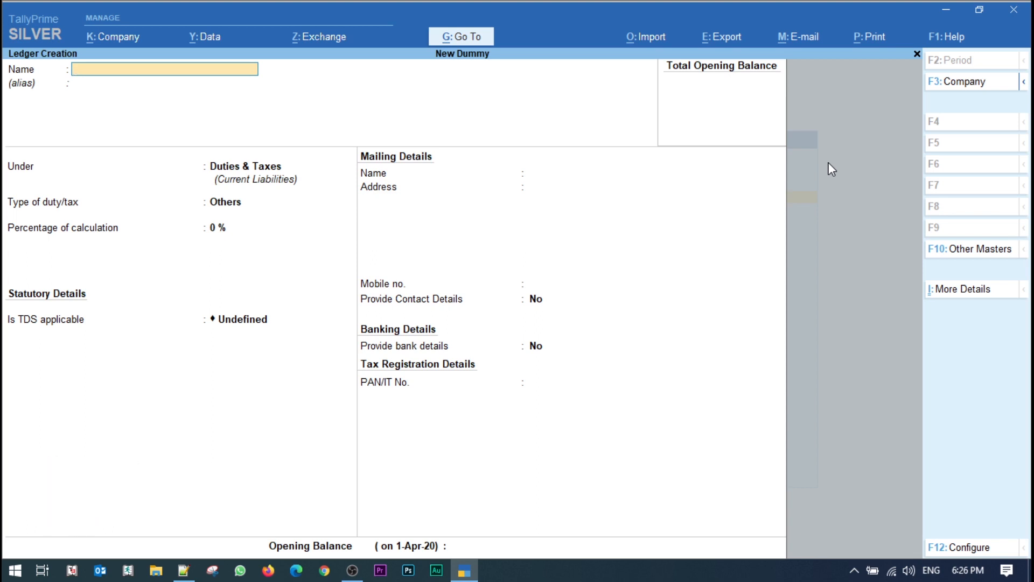
{"action": "key", "text": "Escape"}
{"action": "key", "text": "y"}
{"action": "key", "text": "Escape"}
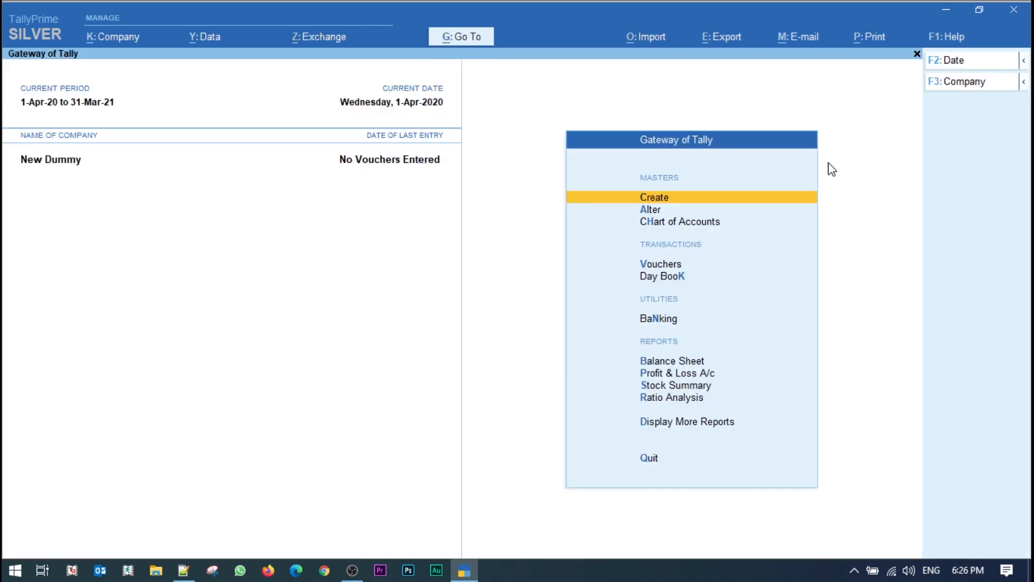
- Start a journal voucher and debit the Rent ledger with 250000
{"action": "key", "text": "v"}
{"action": "key", "text": "F7"}
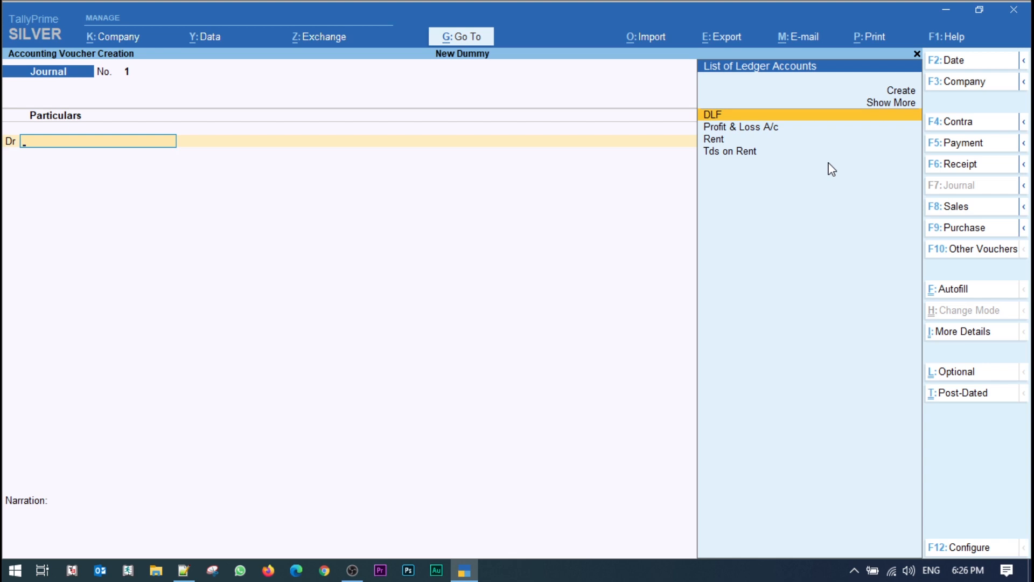
{"action": "type", "text": "re"}
{"action": "key", "text": "Return"}
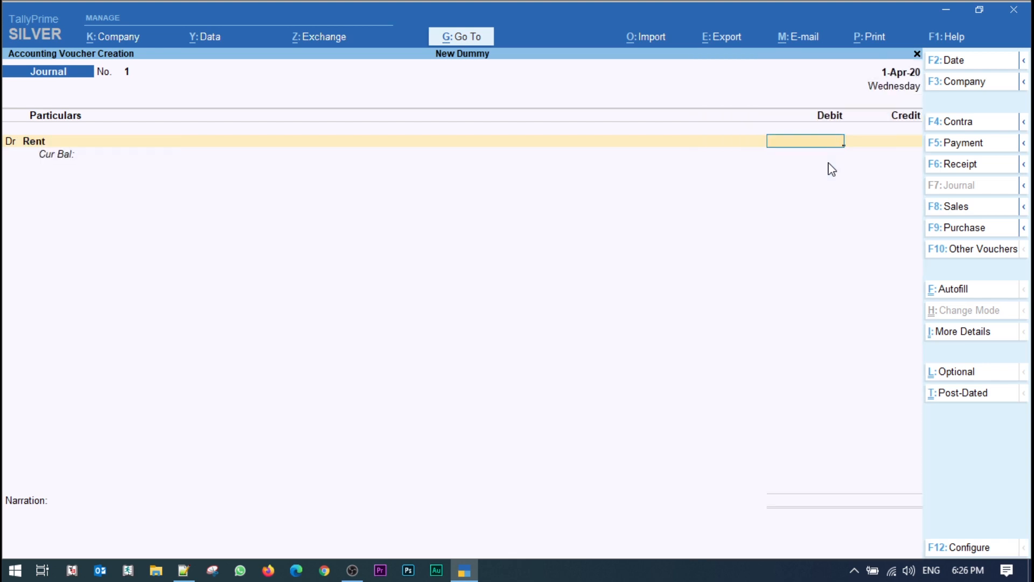
{"action": "type", "text": "1500"}
{"action": "key", "text": "BackSpace"}
{"action": "key", "text": "BackSpace"}
{"action": "key", "text": "BackSpace"}
{"action": "key", "text": "BackSpace"}
{"action": "type", "text": "2"}
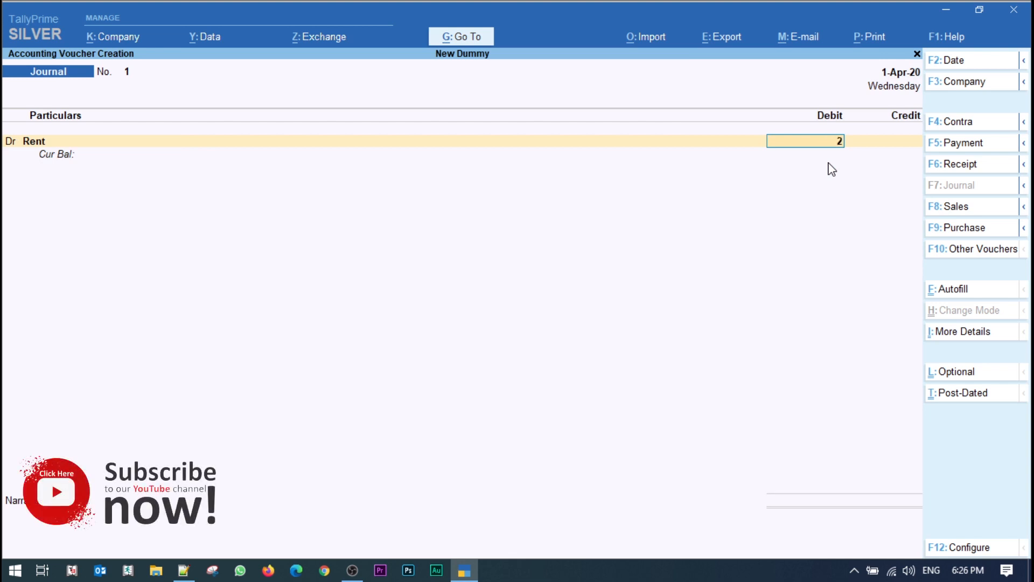
{"action": "type", "text": "50000"}
{"action": "key", "text": "Return"}
{"action": "key", "text": "Return"}
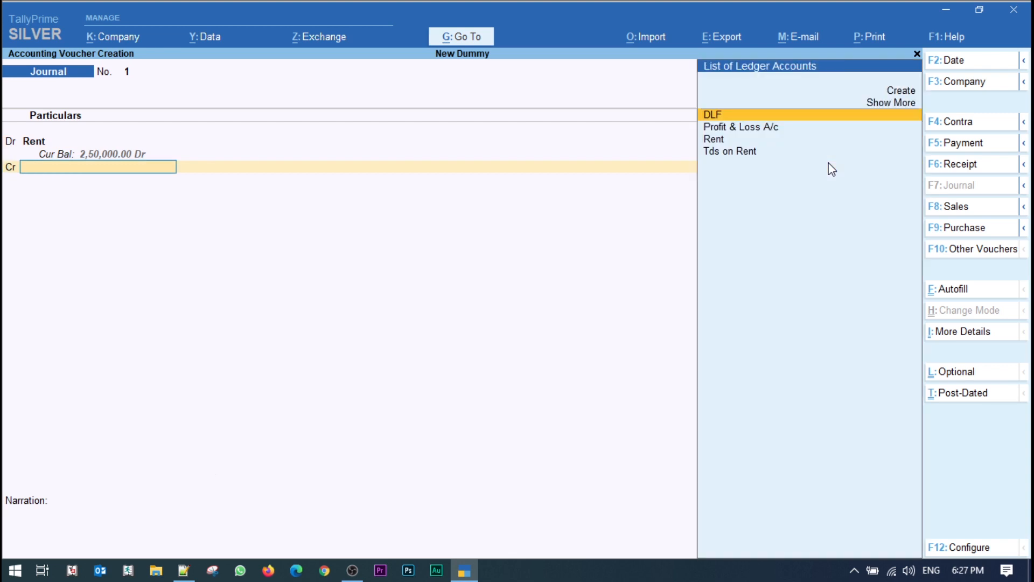
- Credit DLF with 2,00,000 and record its bill-wise New Ref 1 for 2,50,000 Cr
{"action": "key", "text": "Return"}
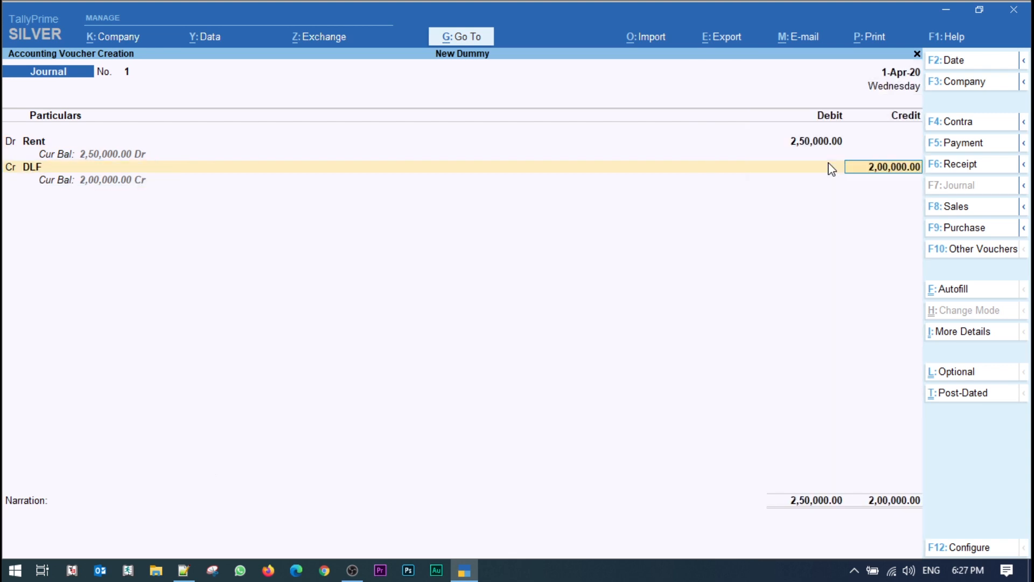
{"action": "key", "text": "Return"}
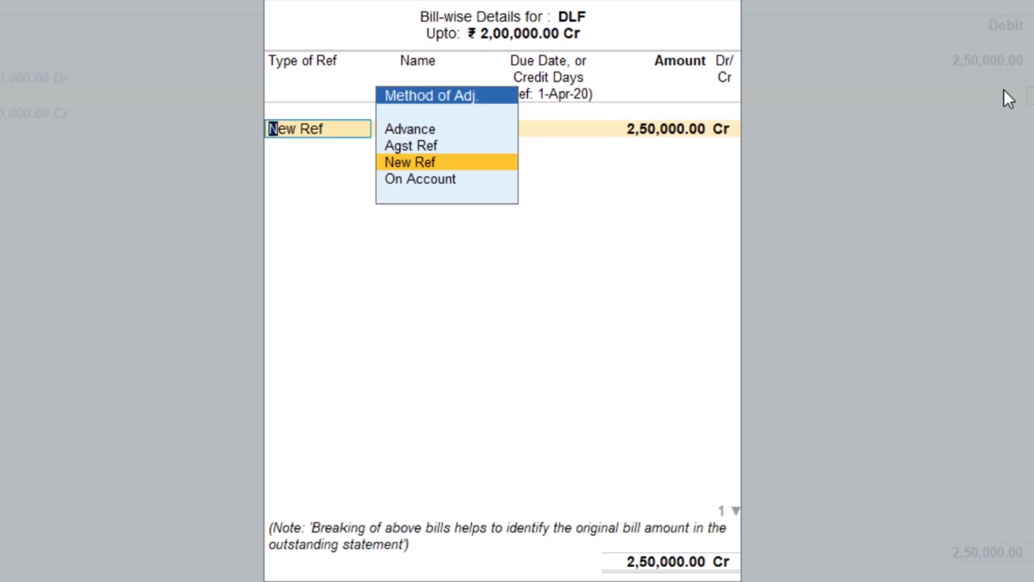
{"action": "key", "text": "Return"}
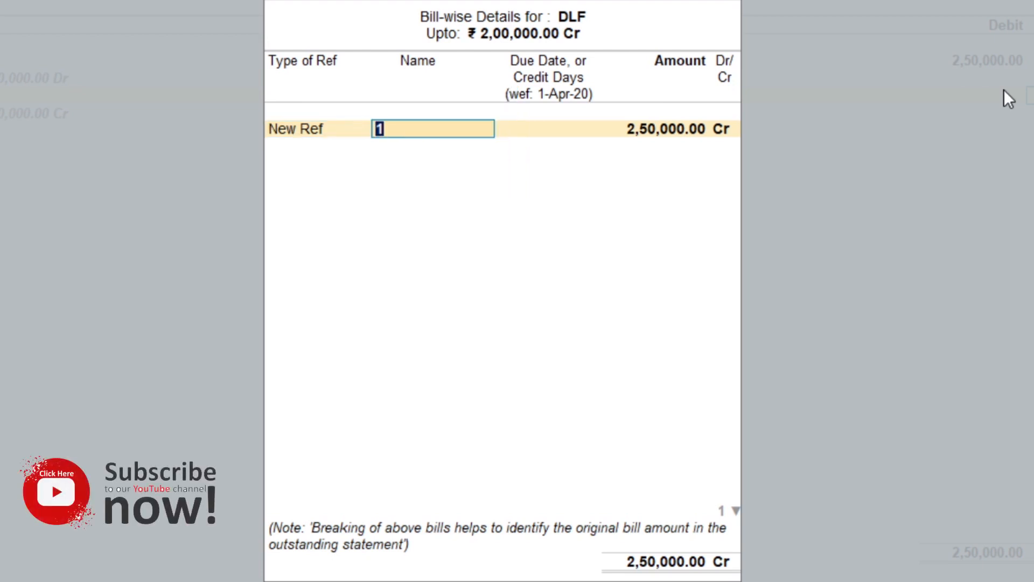
{"action": "key", "text": "Return"}
{"action": "key", "text": "Return"}
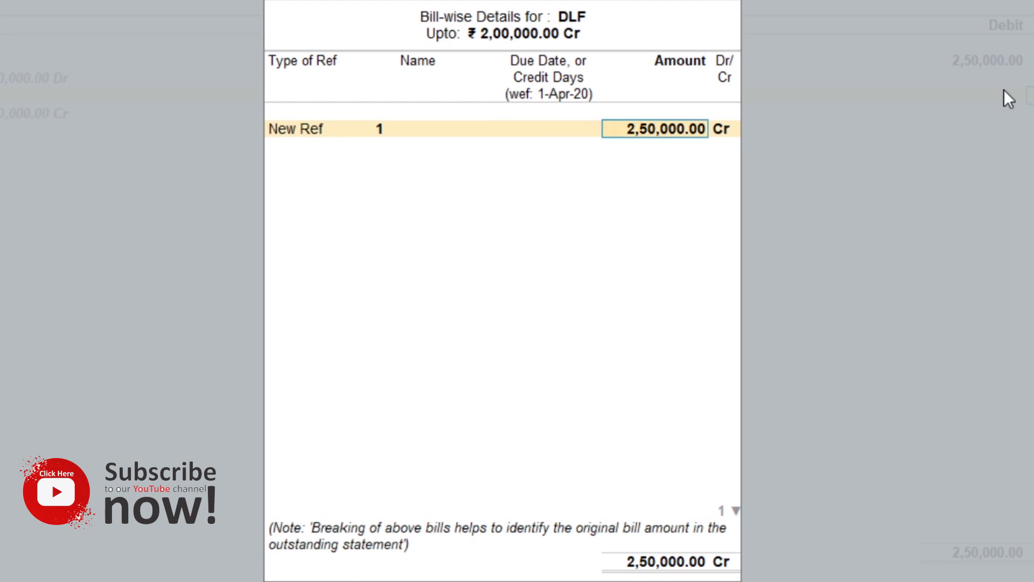
{"action": "key", "text": "Return"}
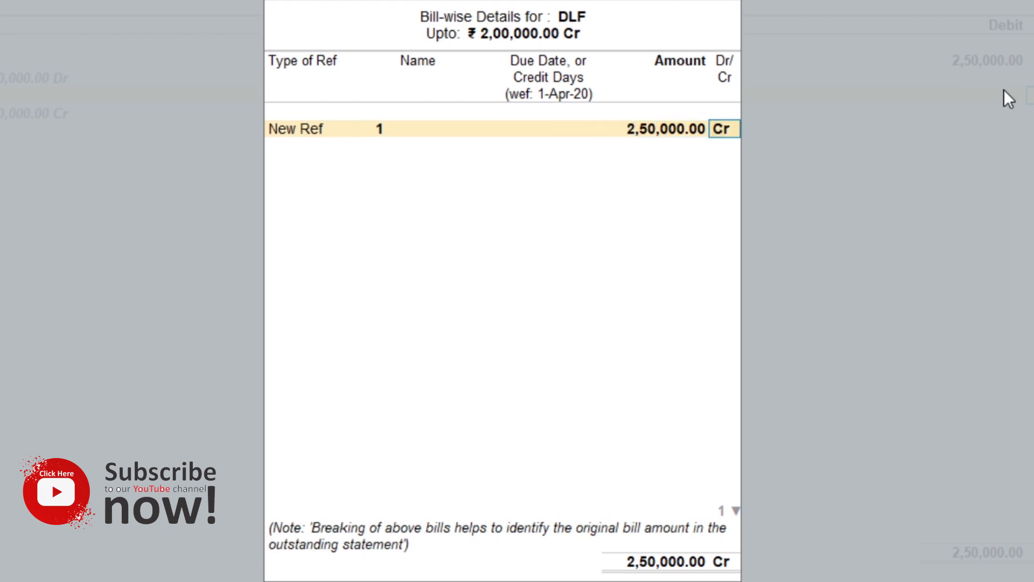
{"action": "key", "text": "Return"}
- Add a second bill-wise line for DLF as New Ref 1 for 50,000 Dr
{"action": "key", "text": "Return"}
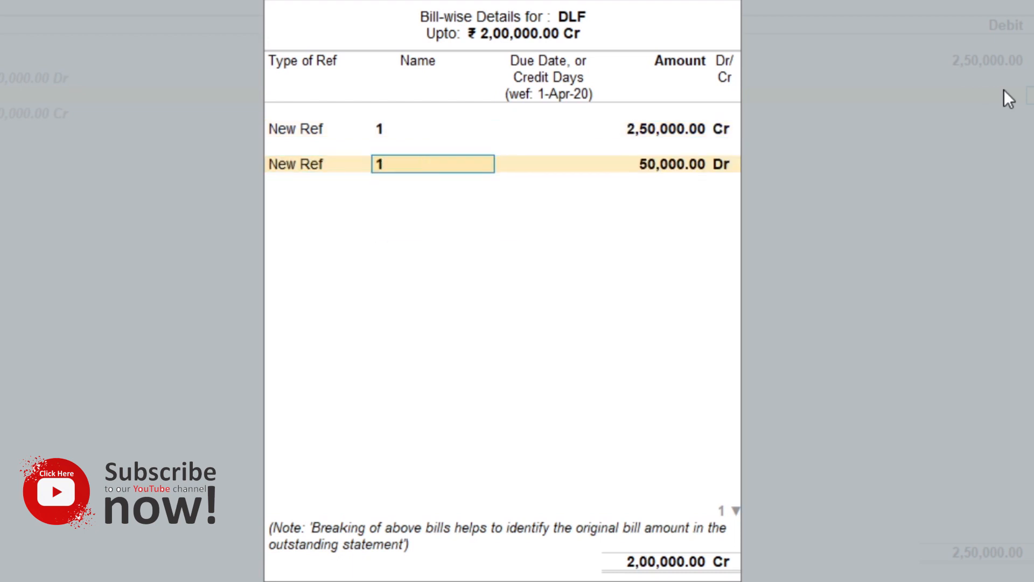
{"action": "key", "text": "Return"}
{"action": "key", "text": "Return"}
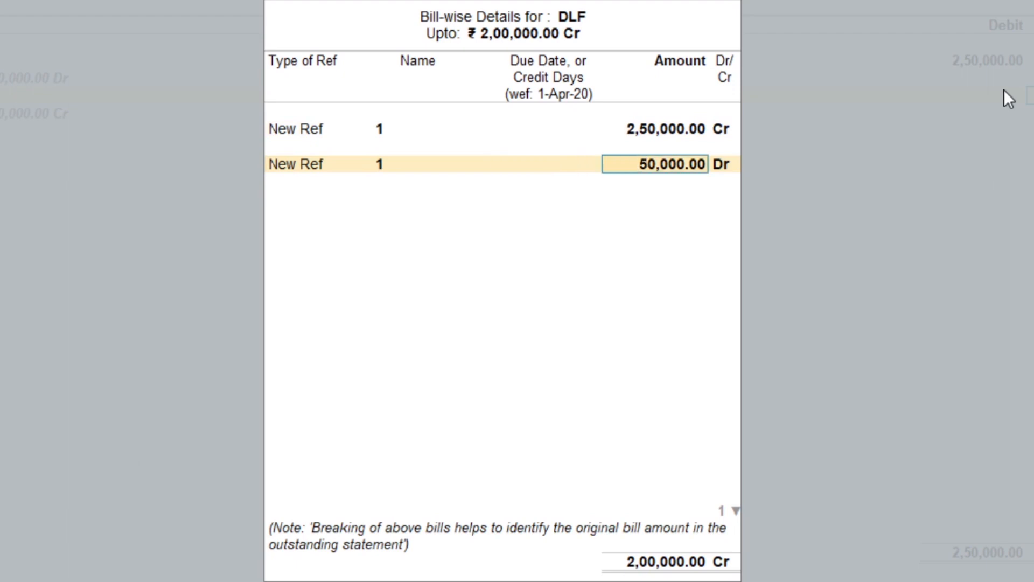
{"action": "key", "text": "Return"}
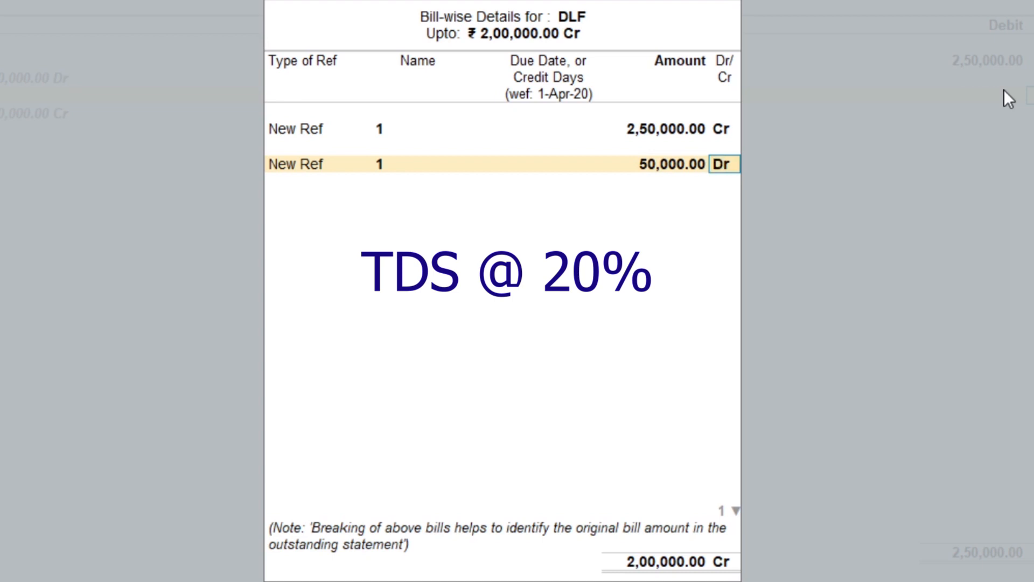
{"action": "key", "text": "Return"}
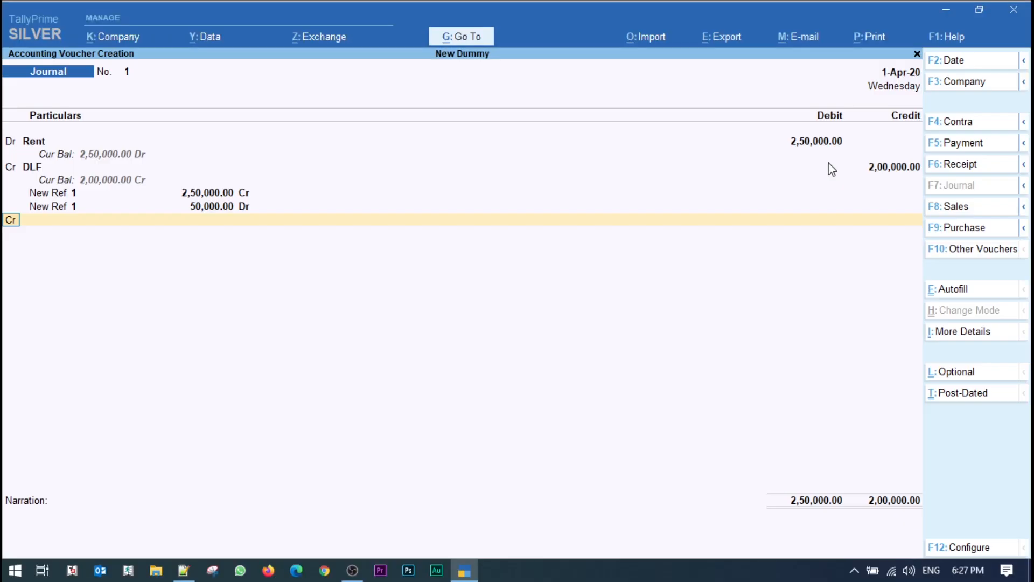
- Credit Tds on Rent with 50,000 and save the journal voucher without a narration
{"action": "key", "text": "Return"}
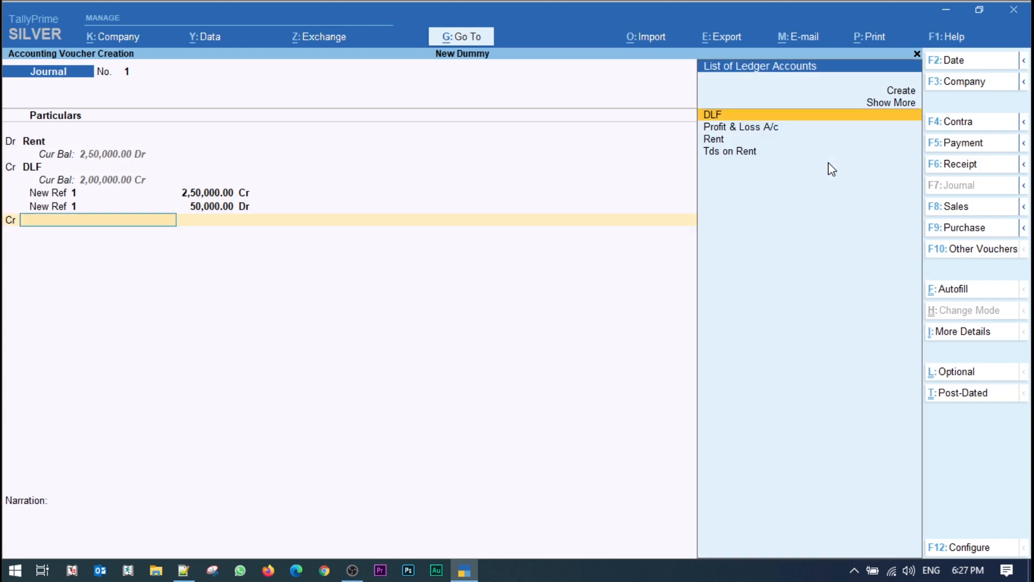
{"action": "key", "text": "Down"}
{"action": "key", "text": "Down"}
{"action": "key", "text": "Down"}
{"action": "key", "text": "Return"}
{"action": "key", "text": "Return"}
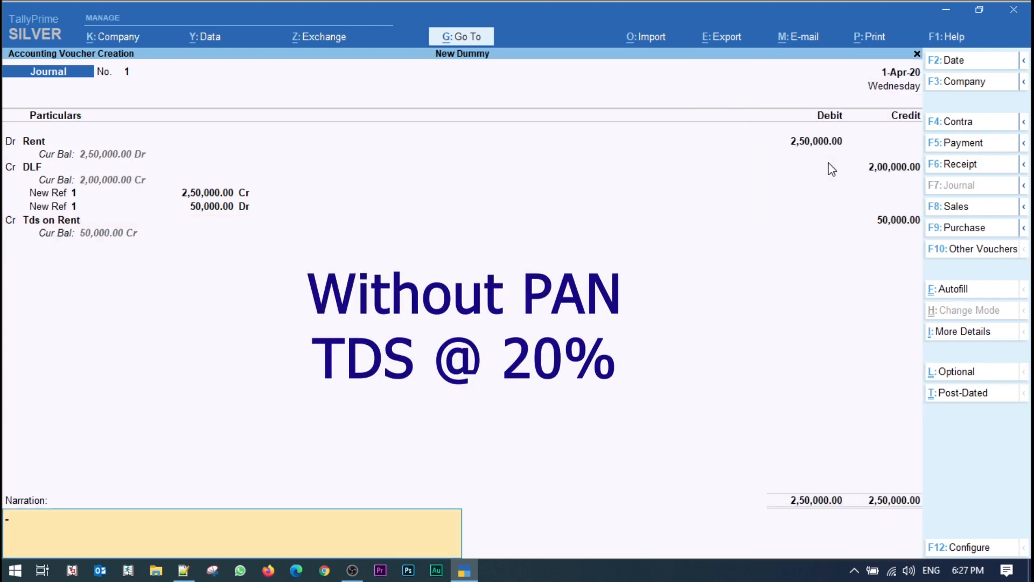
{"action": "key", "text": "Return"}
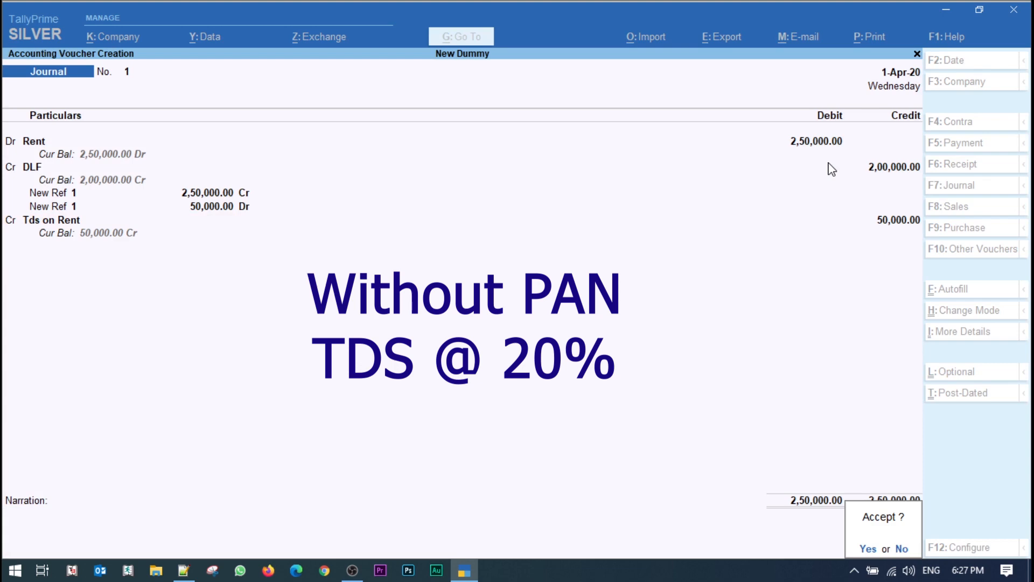
{"action": "key", "text": "Return"}
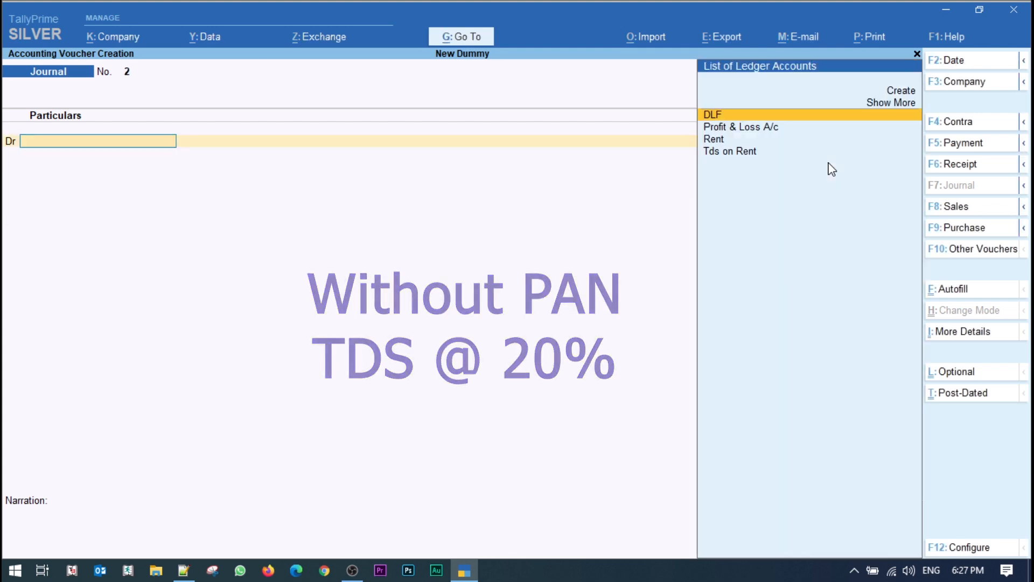
- Leave the journal entry and open the Form 26Q TDS report
{"action": "key", "text": "Escape"}
{"action": "key", "text": "d"}
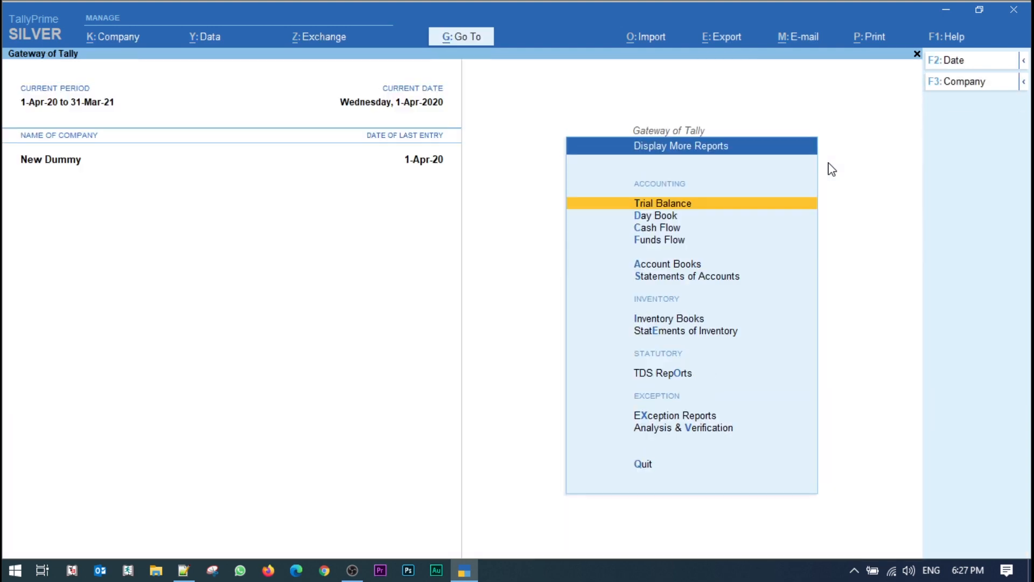
{"action": "key", "text": "o"}
{"action": "key", "text": "Down"}
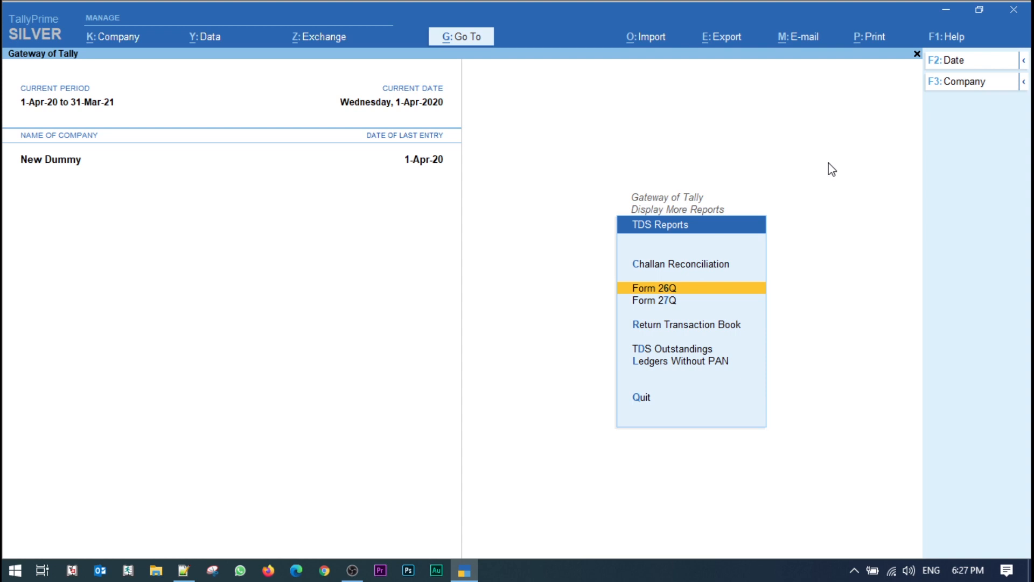
{"action": "key", "text": "Return"}
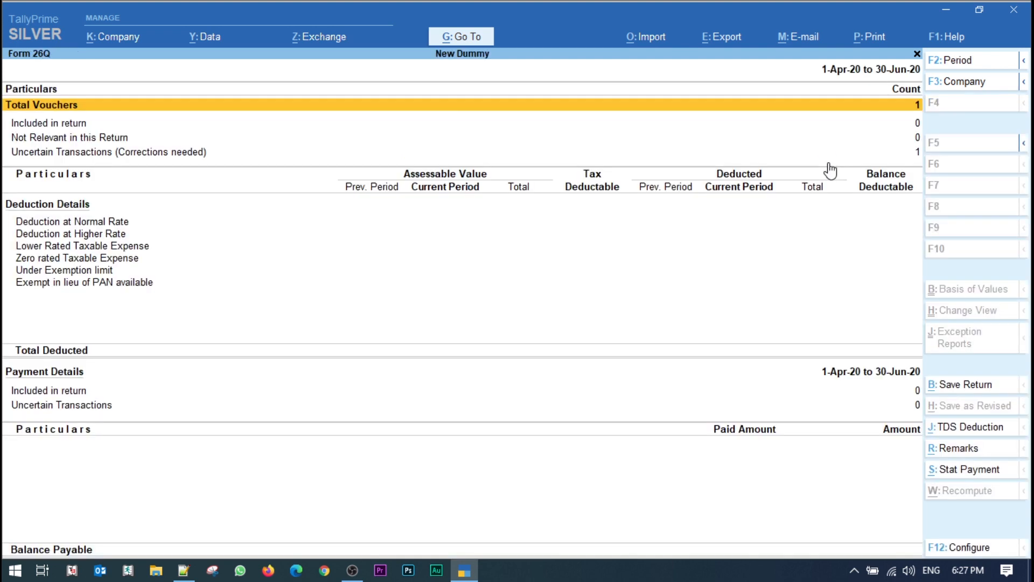
- Open the party listed under the PAN not available exception in Form 26Q's uncertain transactions
{"action": "key", "text": "Down"}
{"action": "key", "text": "Down"}
{"action": "key", "text": "Down"}
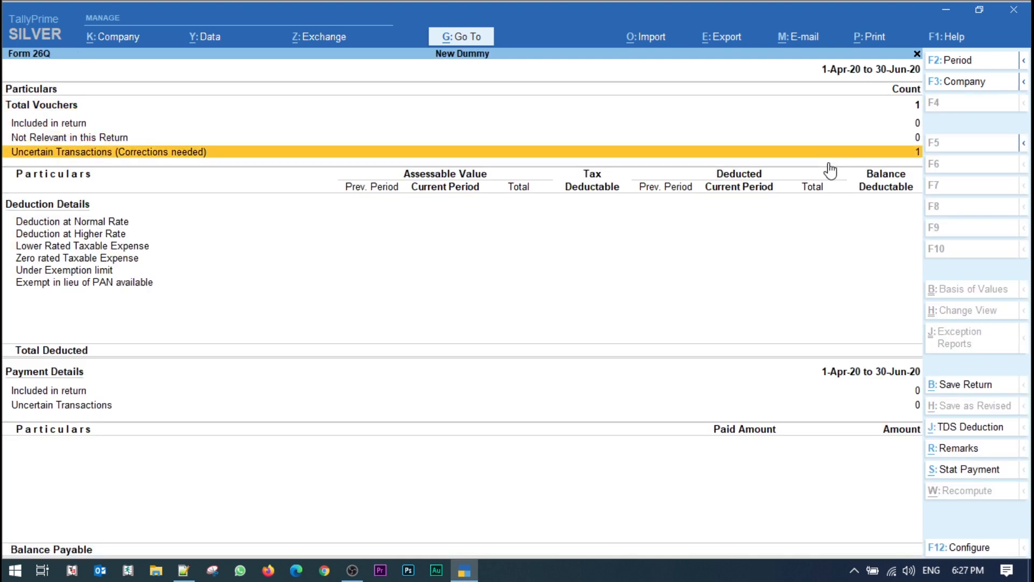
{"action": "key", "text": "Return"}
{"action": "key", "text": "Down"}
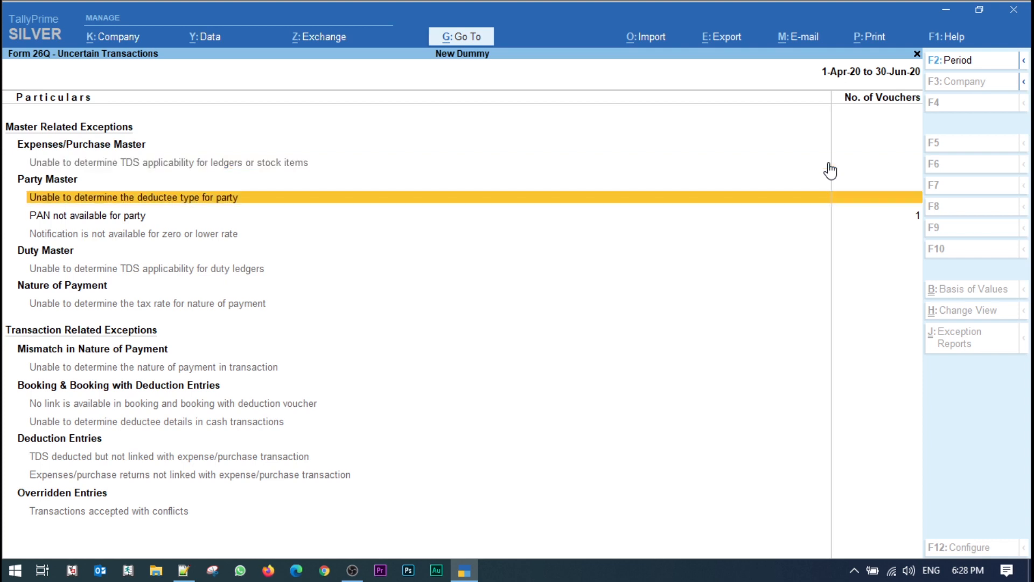
{"action": "key", "text": "Down"}
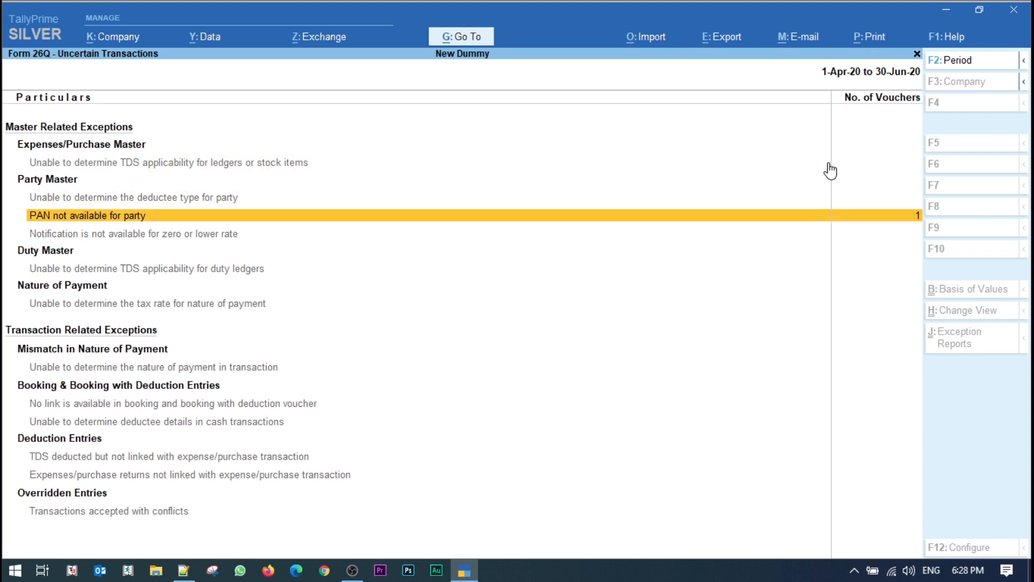
{"action": "key", "text": "Return"}
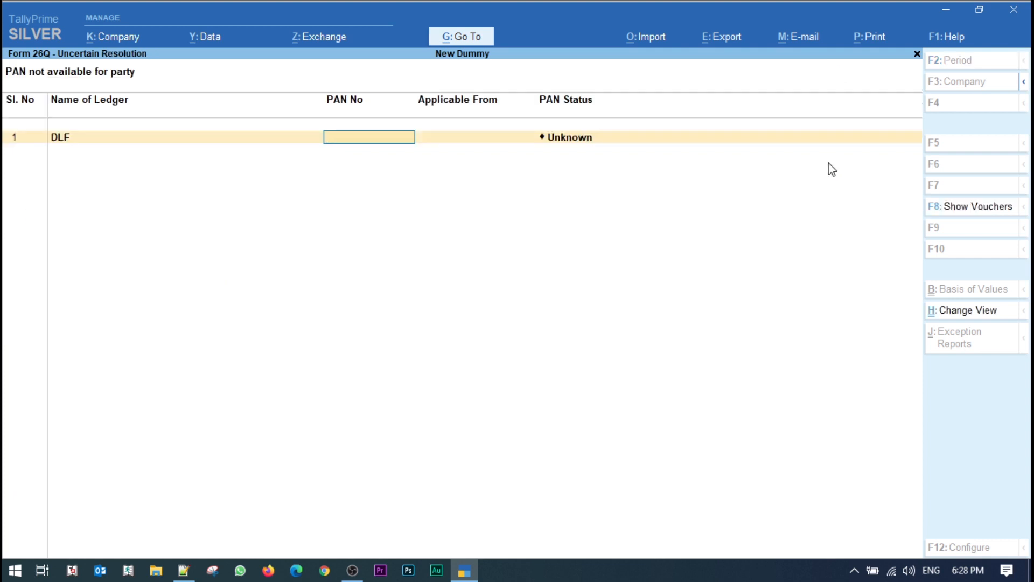
- Set DLF's PAN Status to Not Available, leaving the PAN number blank, and accept the resolution
{"action": "key", "text": "Return"}
{"action": "key", "text": "Down"}
{"action": "key", "text": "Down"}
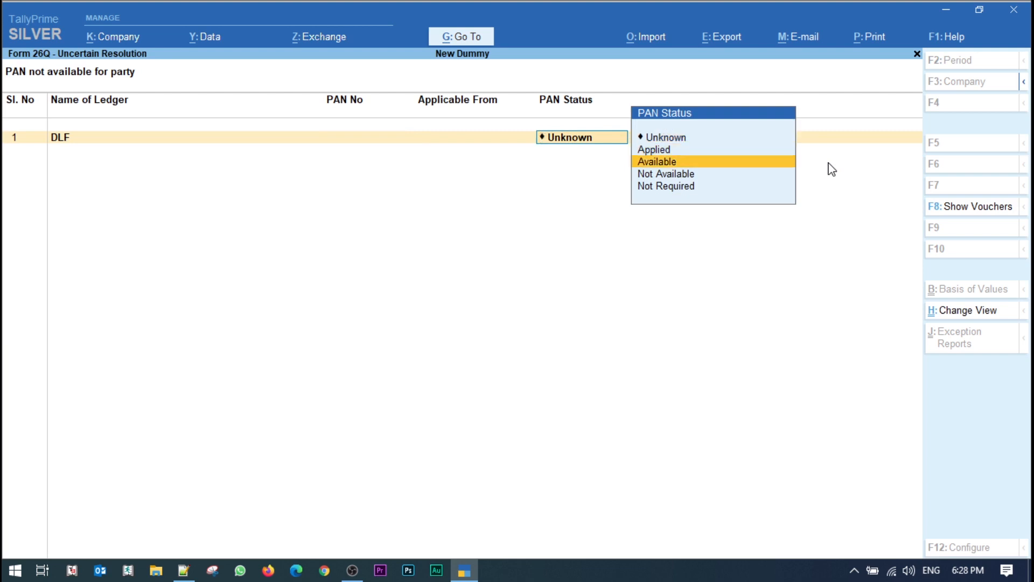
{"action": "key", "text": "Down"}
{"action": "key", "text": "Up"}
{"action": "key", "text": "Up"}
{"action": "key", "text": "Down"}
{"action": "key", "text": "Down"}
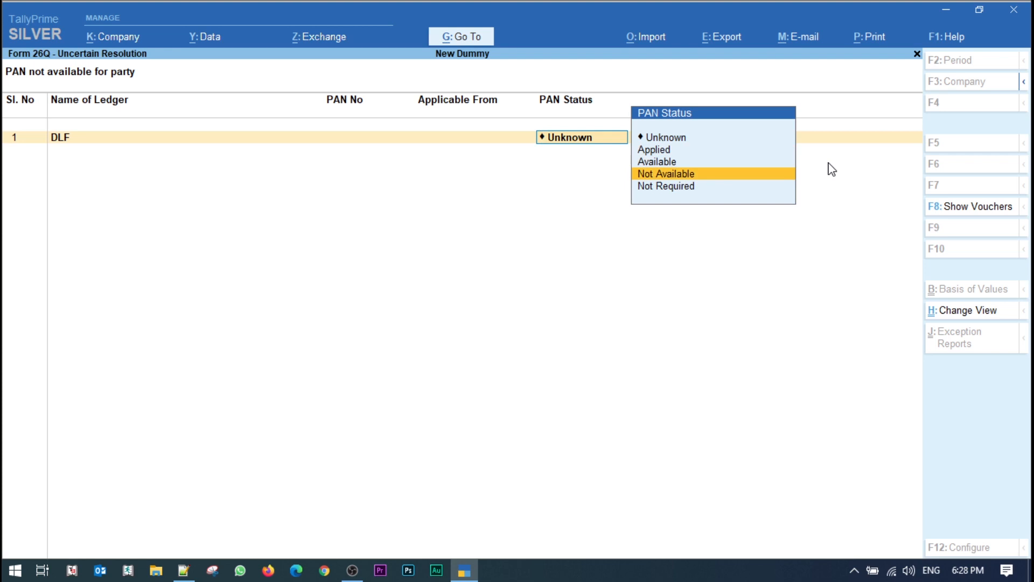
{"action": "key", "text": "Return"}
{"action": "key", "text": "Return"}
{"action": "key", "text": "Escape"}
- Examine Form 26Q's Deduction at Higher Rate for DLF down to Rent of Land, Building Or Furniture, and close the TDS reports
{"action": "key", "text": "Down"}
{"action": "key", "text": "Down"}
{"action": "key", "text": "Down"}
{"action": "key", "text": "Down"}
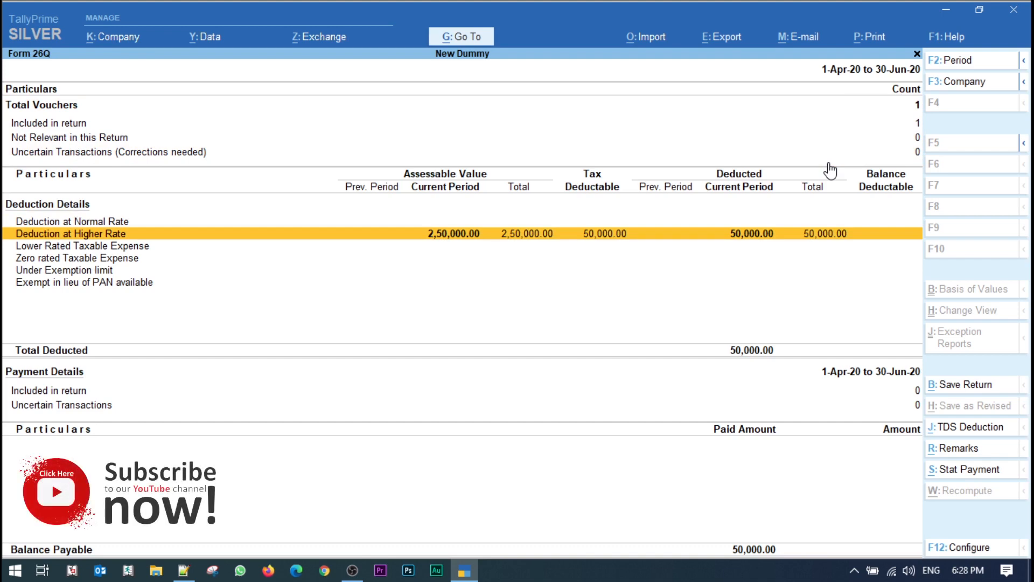
{"action": "key", "text": "Return"}
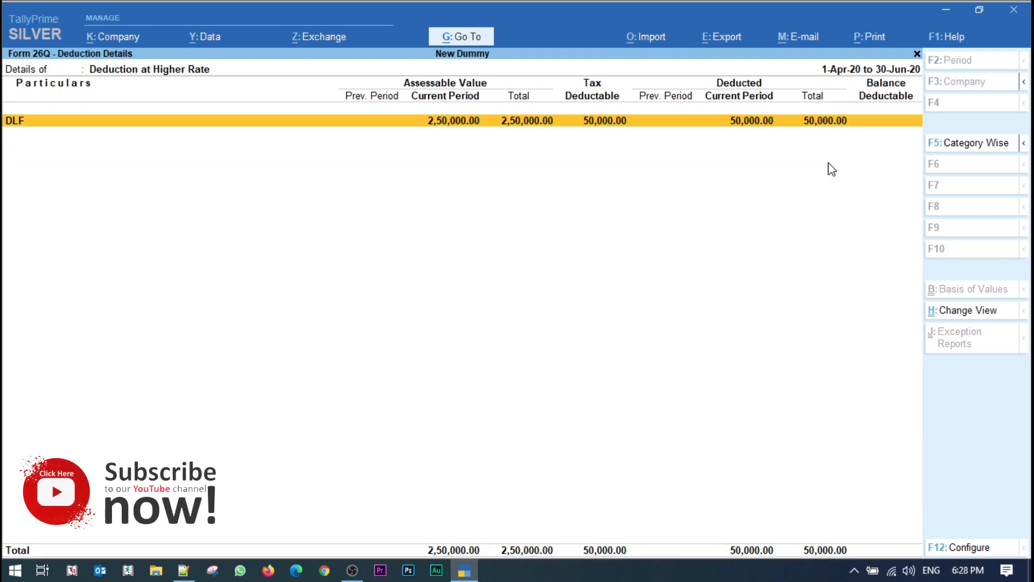
{"action": "key", "text": "Return"}
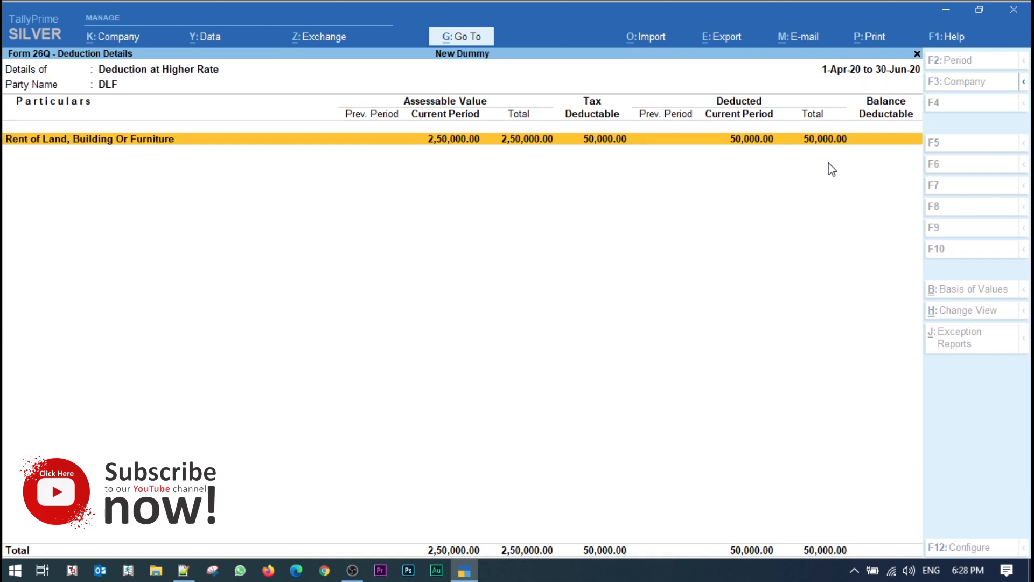
{"action": "key", "text": "Return"}
{"action": "key", "text": "Escape"}
{"action": "key", "text": "Escape"}
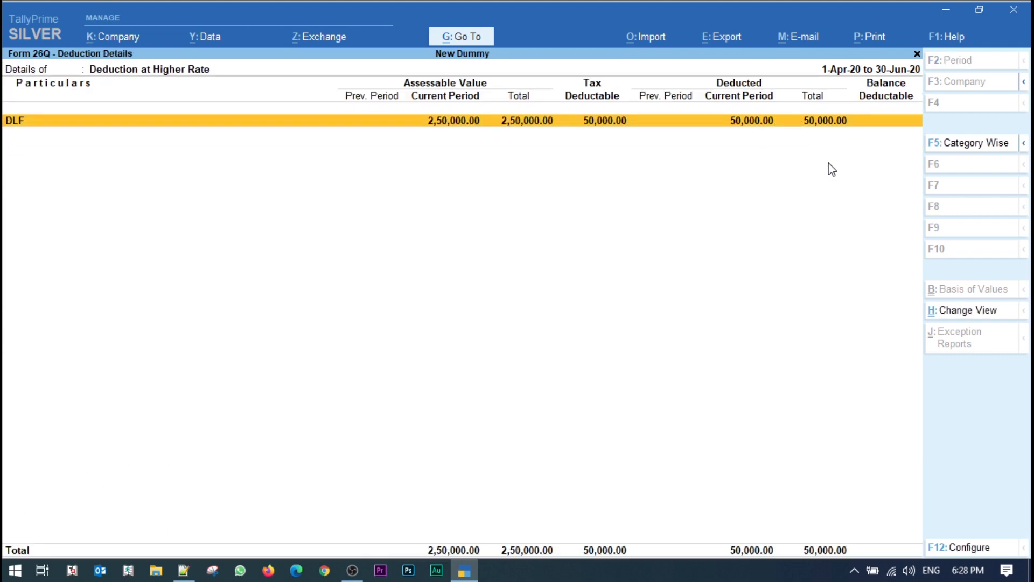
{"action": "key", "text": "Escape"}
{"action": "key", "text": "Escape"}
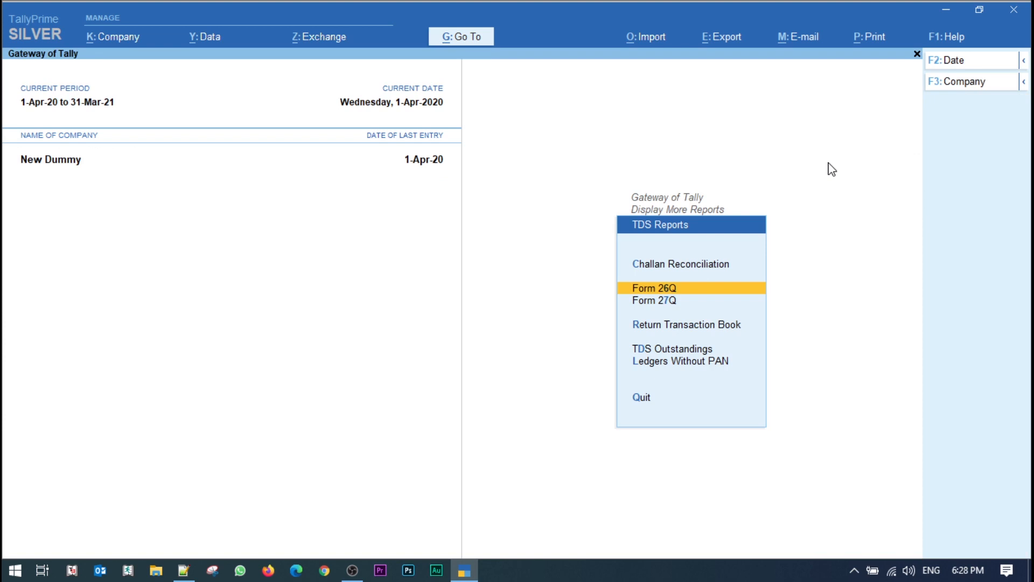
{"action": "key", "text": "Escape"}
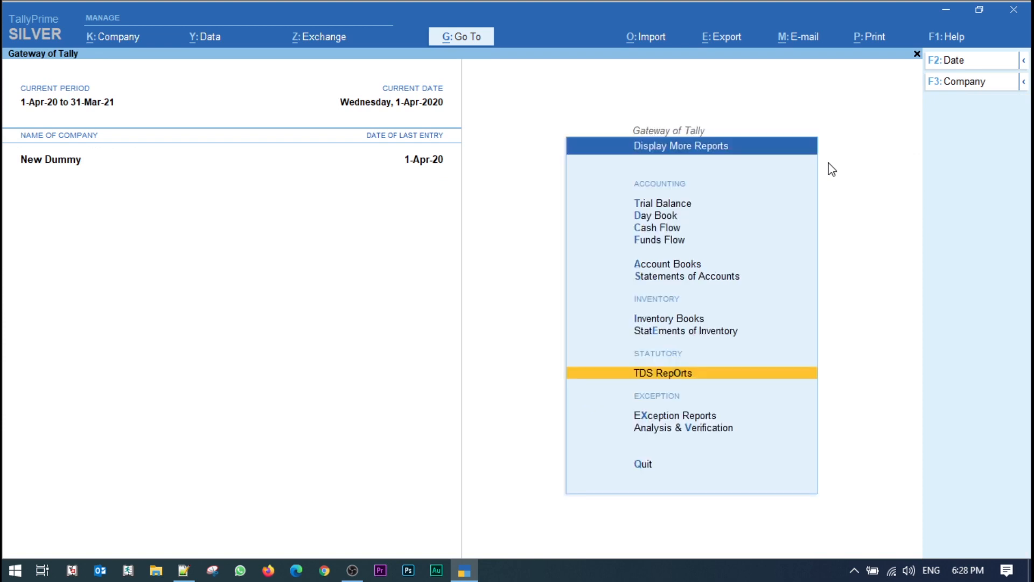
- Open the Day Book to review the recorded vouchers
{"action": "key", "text": "Escape"}
{"action": "key", "text": "Return"}
{"action": "key", "text": "d"}
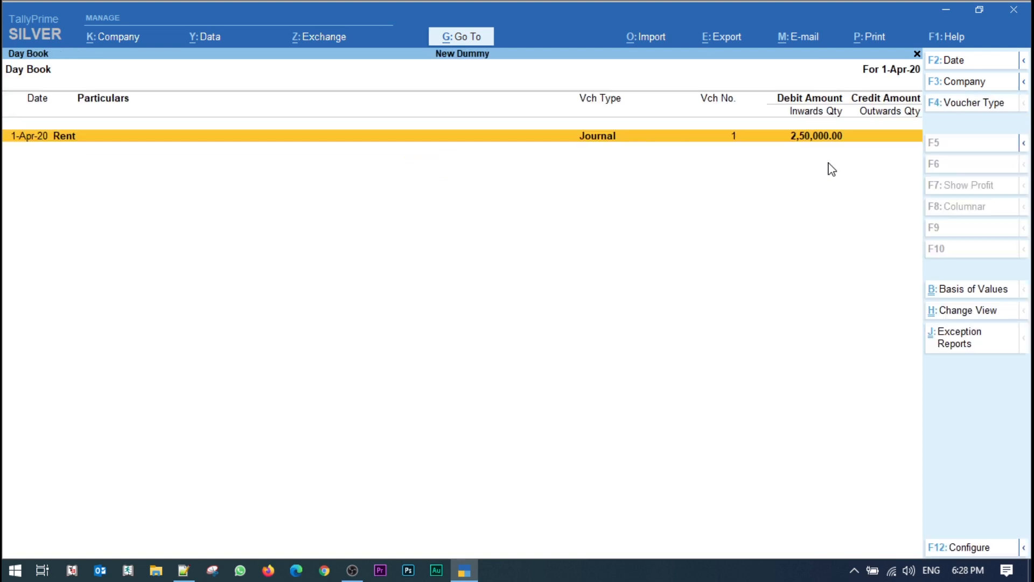
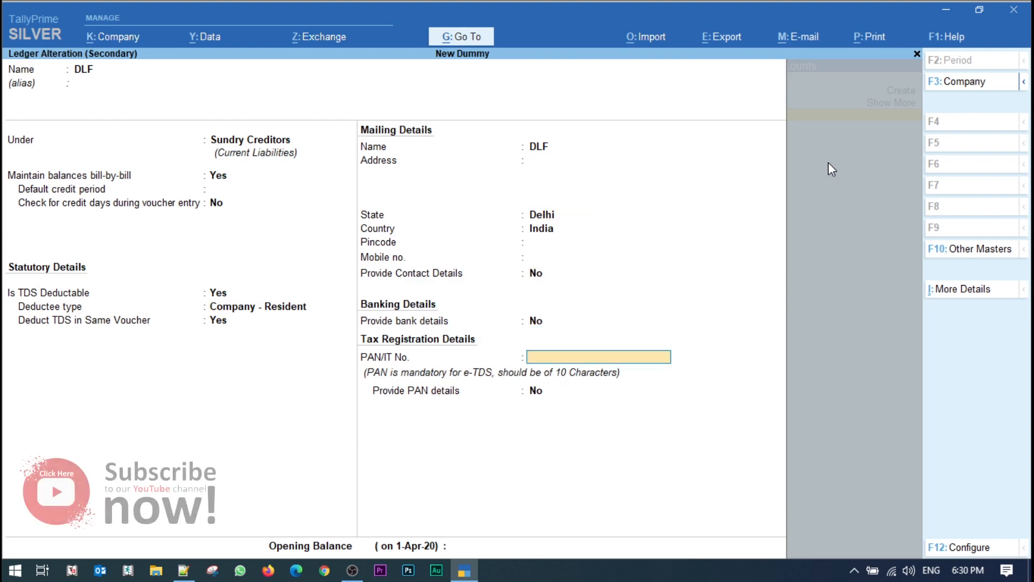
- Enter the party's PAN in the DLF ledger, keep Provide PAN details at No, and save the ledger
{"action": "type", "text": "A"}
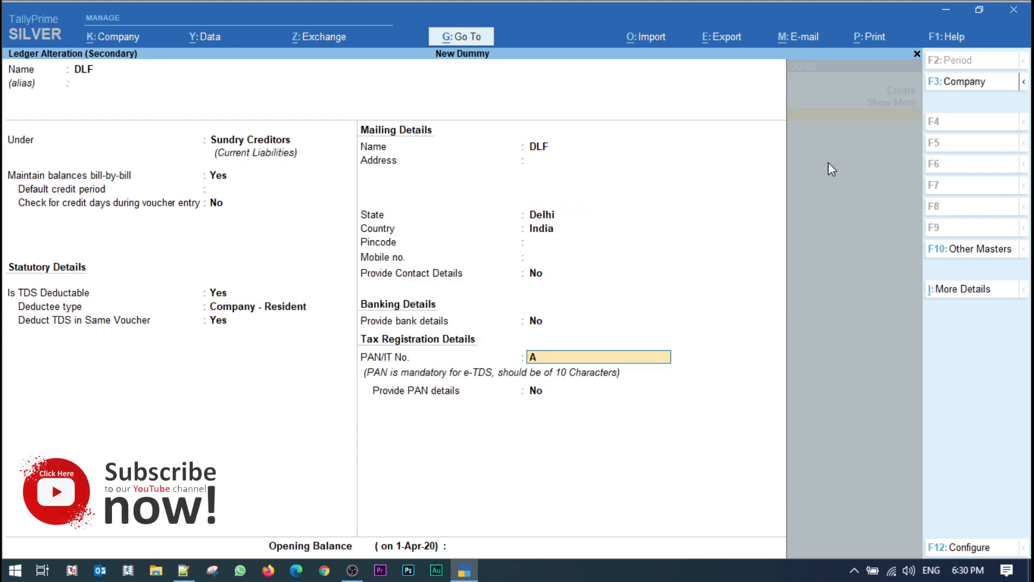
{"action": "type", "text": "AACA1234D"}
{"action": "key", "text": "Return"}
{"action": "key", "text": "Return"}
{"action": "key", "text": "Return"}
{"action": "key", "text": "Return"}
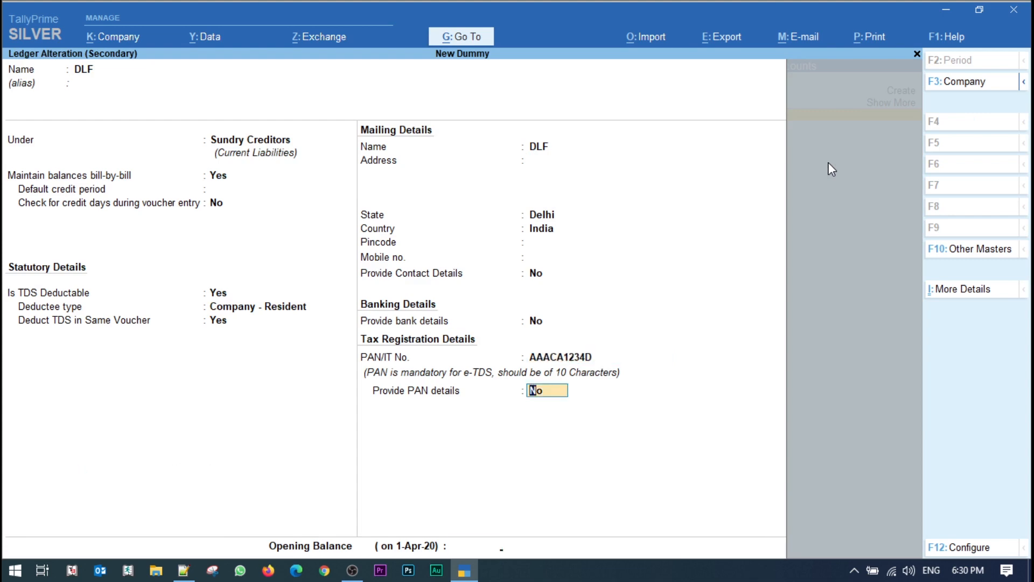
{"action": "key", "text": "Return"}
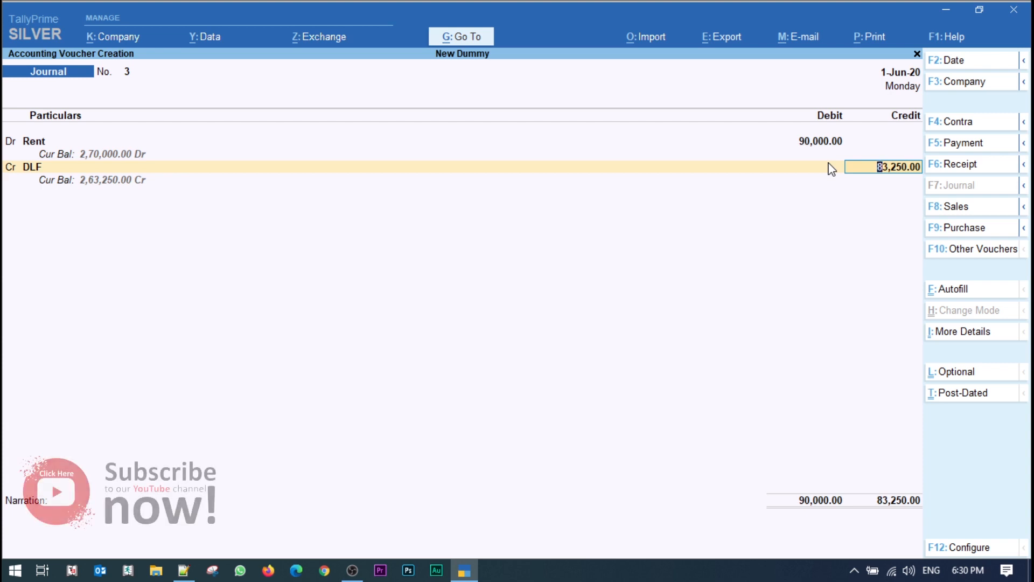
- Credit DLF with 83,250 and record its bill-wise New Ref 3 for 90,000 Cr
{"action": "key", "text": "Return"}
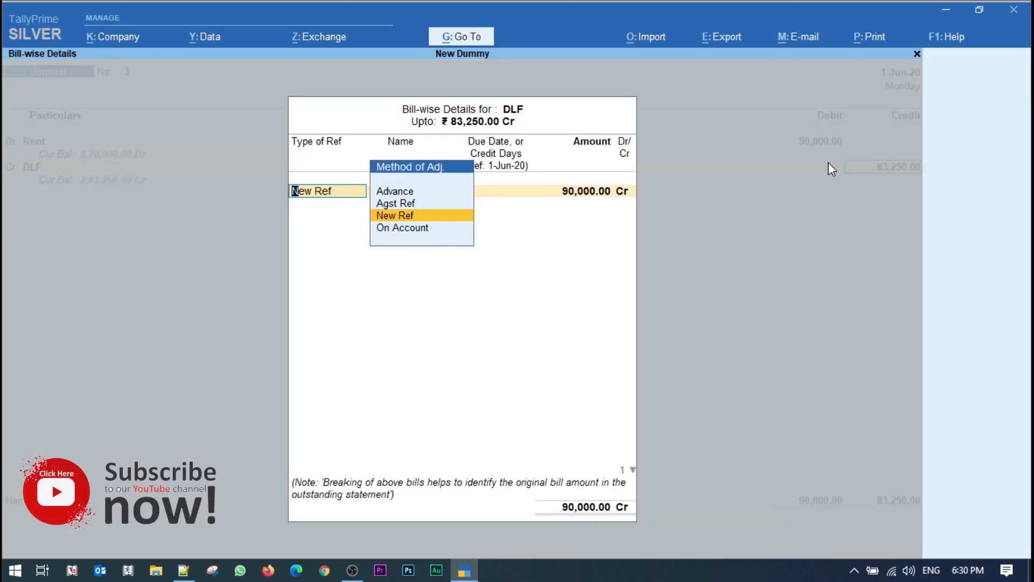
{"action": "key", "text": "Return"}
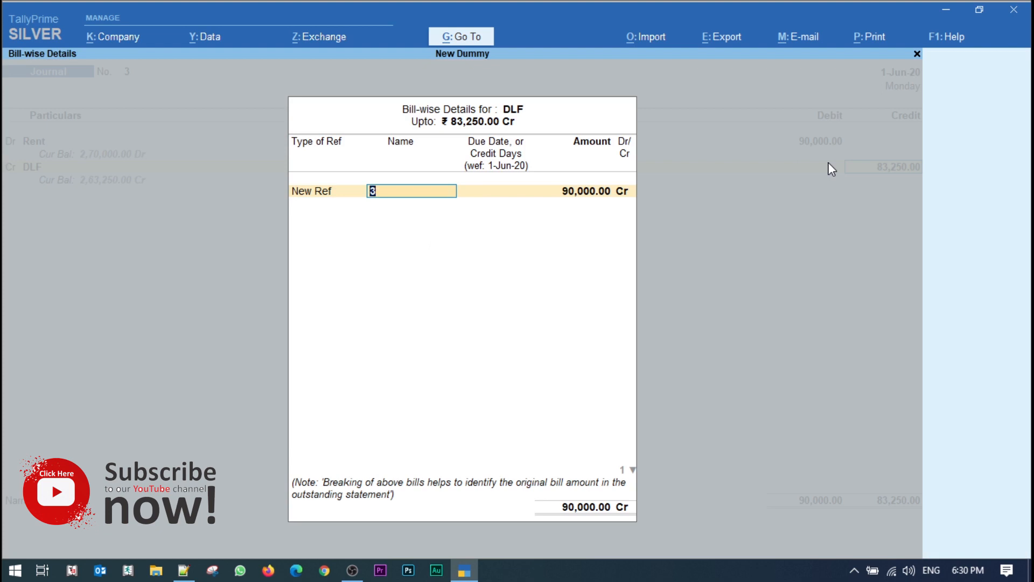
{"action": "key", "text": "Return"}
{"action": "key", "text": "Return"}
{"action": "key", "text": "Return"}
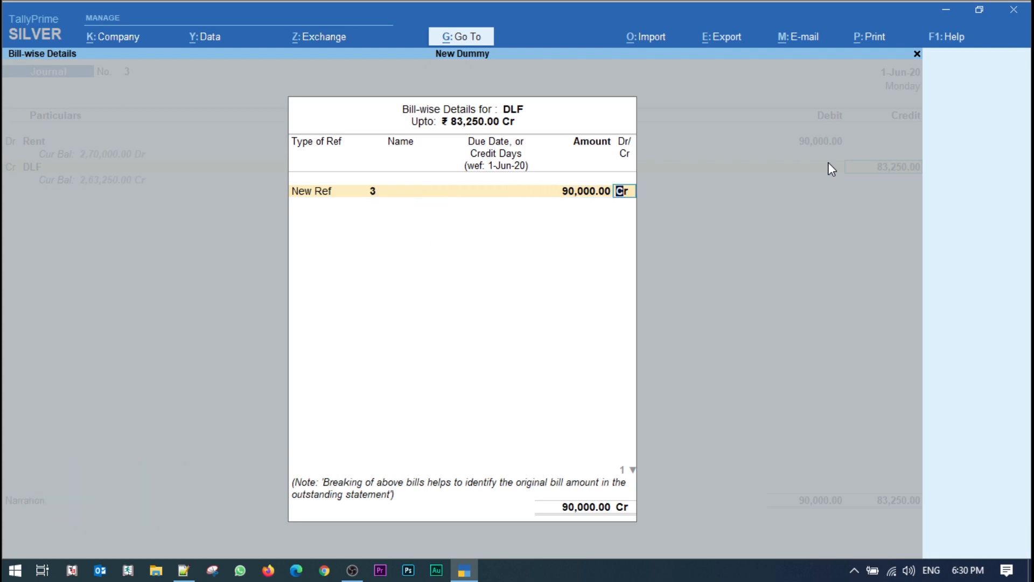
{"action": "key", "text": "Return"}
- Add a second bill-wise line for DLF as New Ref 3 for 6,750 Dr
{"action": "key", "text": "Return"}
{"action": "key", "text": "Return"}
{"action": "key", "text": "Return"}
{"action": "key", "text": "Return"}
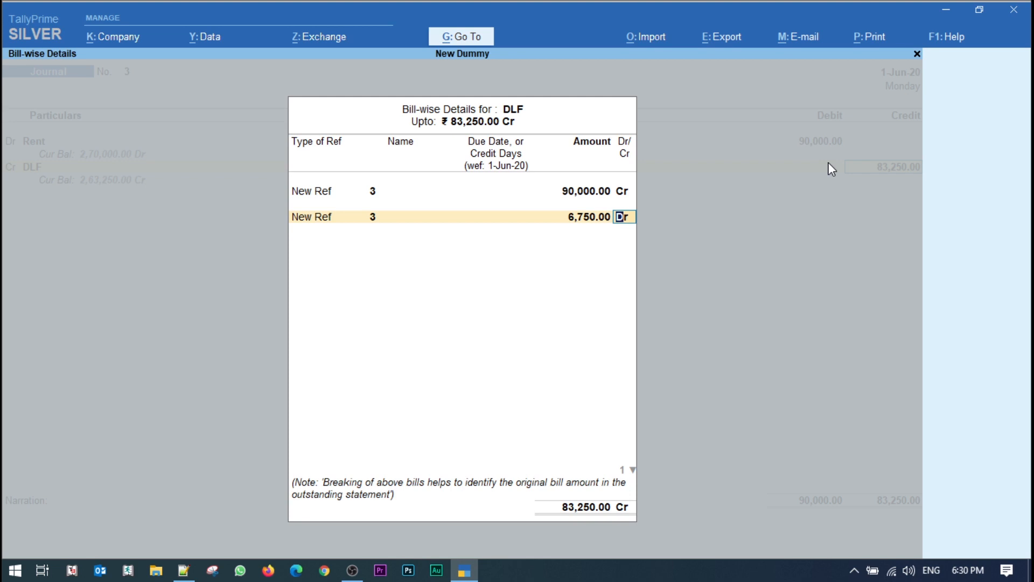
{"action": "key", "text": "Return"}
{"action": "key", "text": "Return"}
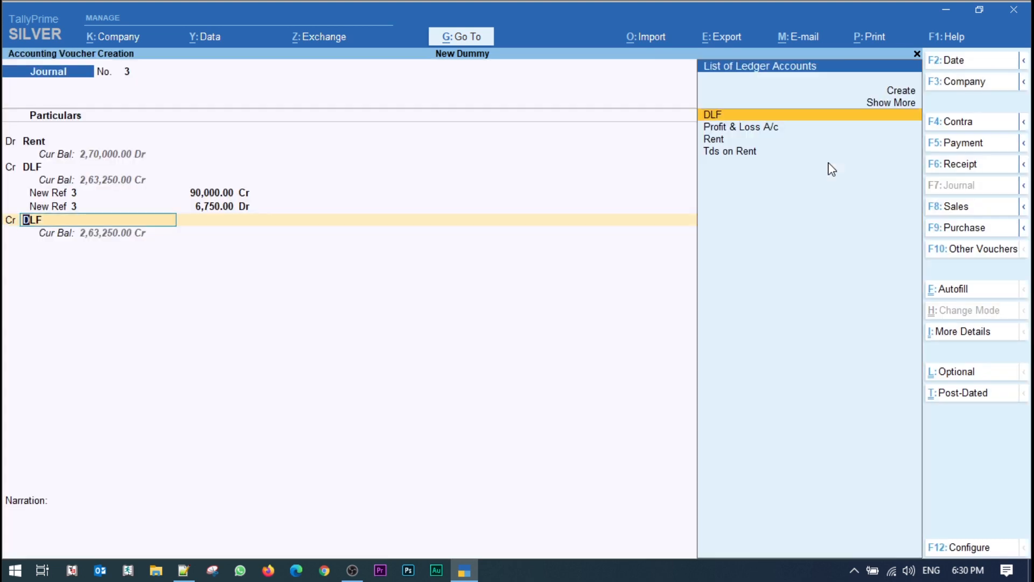
- Credit Tds on Rent with 6,750 and save the journal voucher without a narration
{"action": "key", "text": "Down"}
{"action": "key", "text": "Down"}
{"action": "key", "text": "Down"}
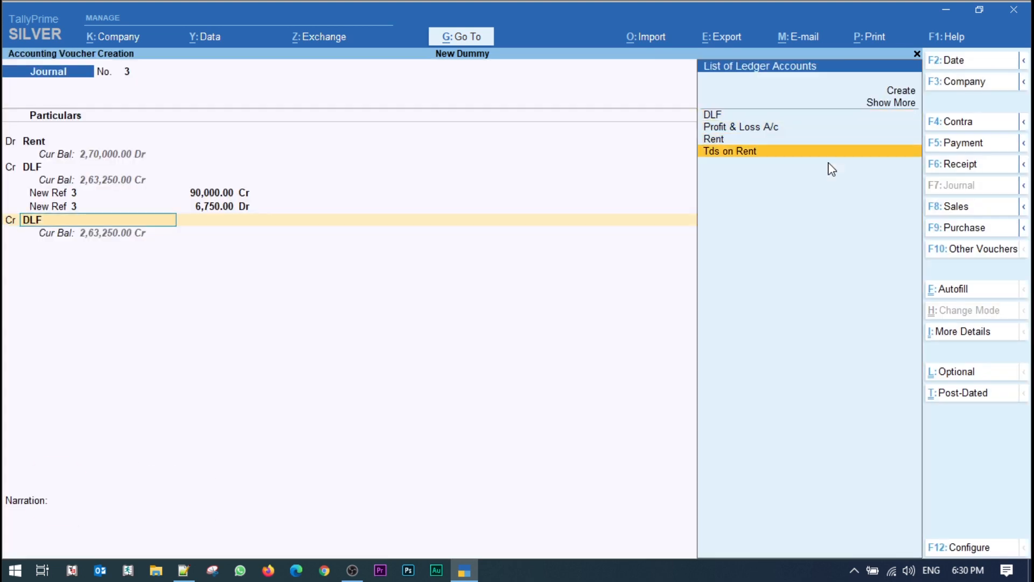
{"action": "key", "text": "Return"}
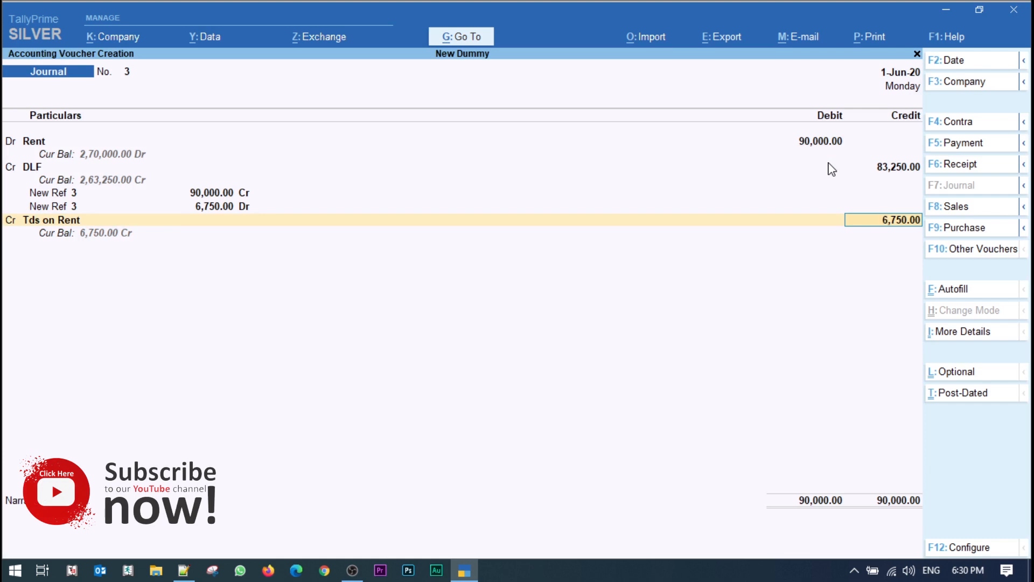
{"action": "key", "text": "Return"}
{"action": "key", "text": "Return"}
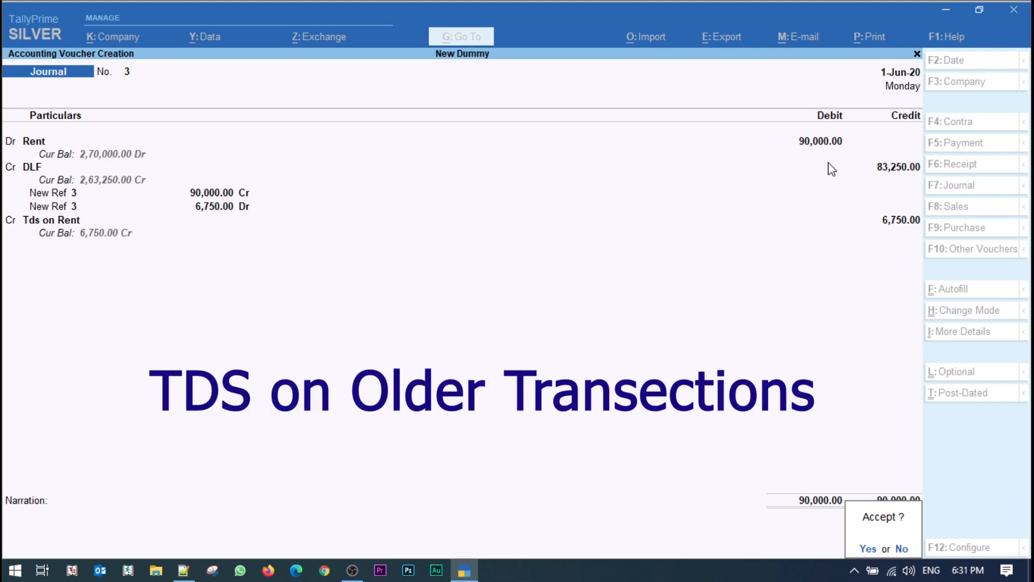
{"action": "key", "text": "Return"}
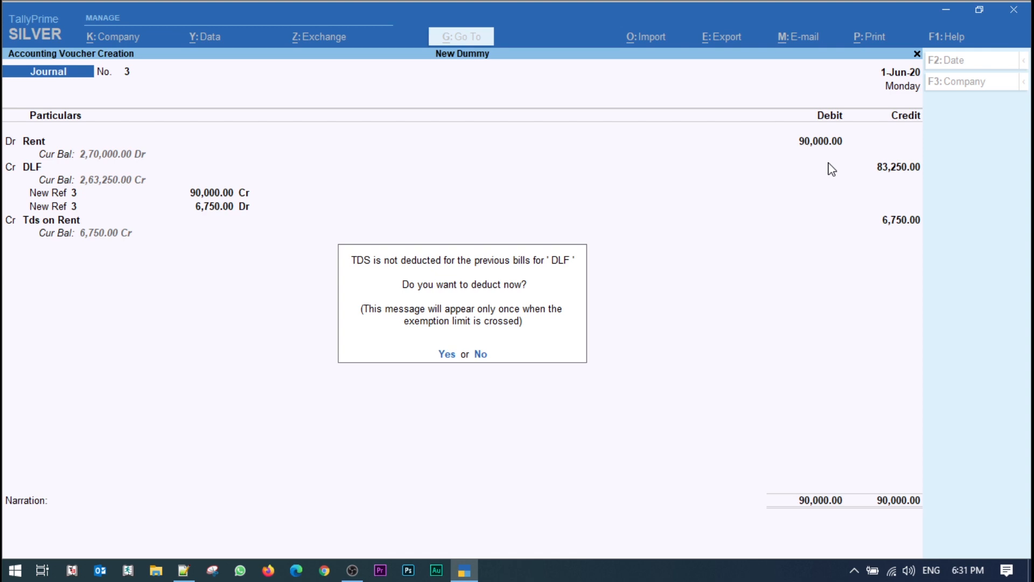
- Agree to deduct TDS on DLF's previous bills till 1-Jun-20, for Rent of Land, Building Or Furniture with duty ledger Tds on Rent
{"action": "key", "text": "y"}
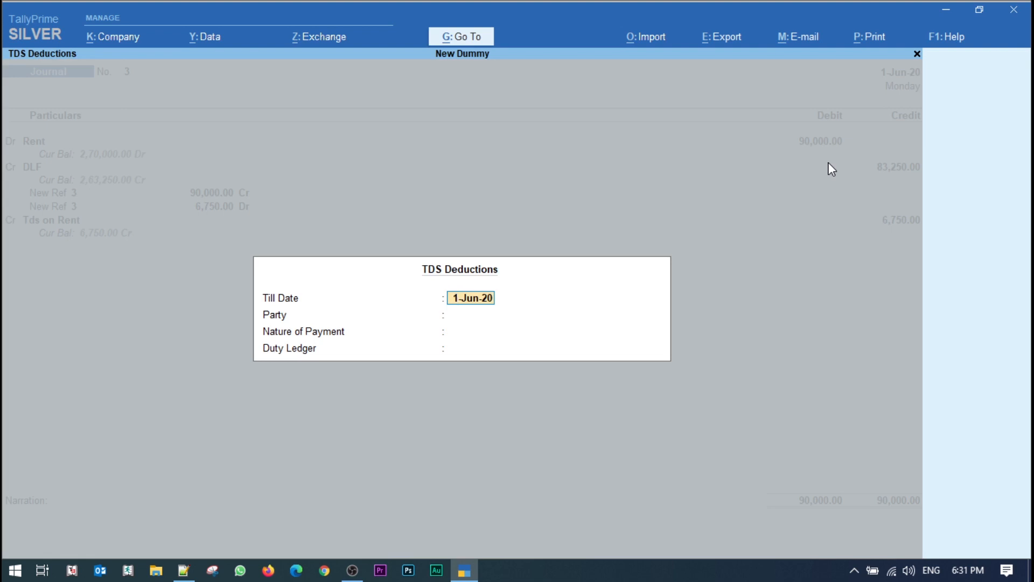
{"action": "key", "text": "Return"}
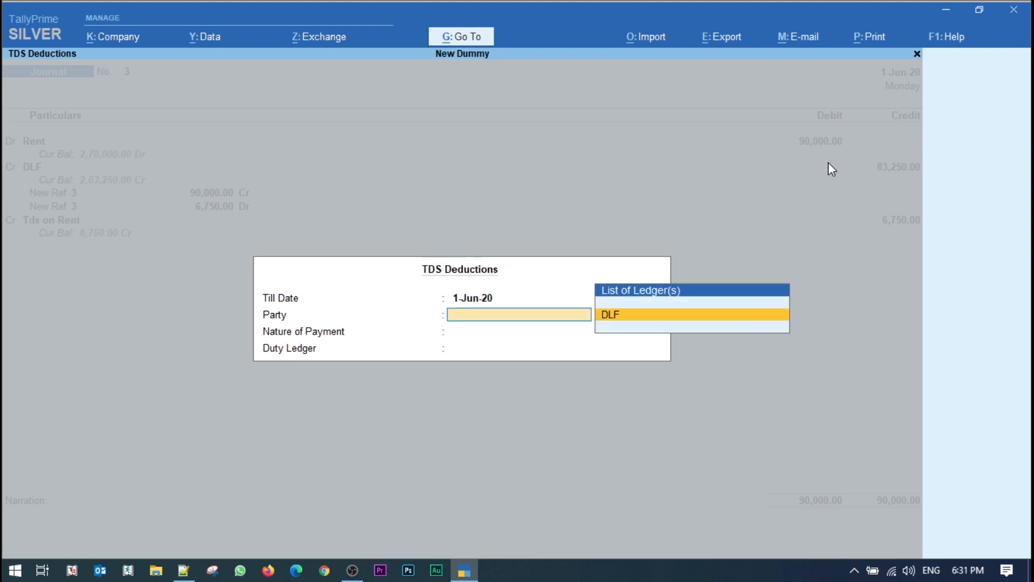
{"action": "key", "text": "Return"}
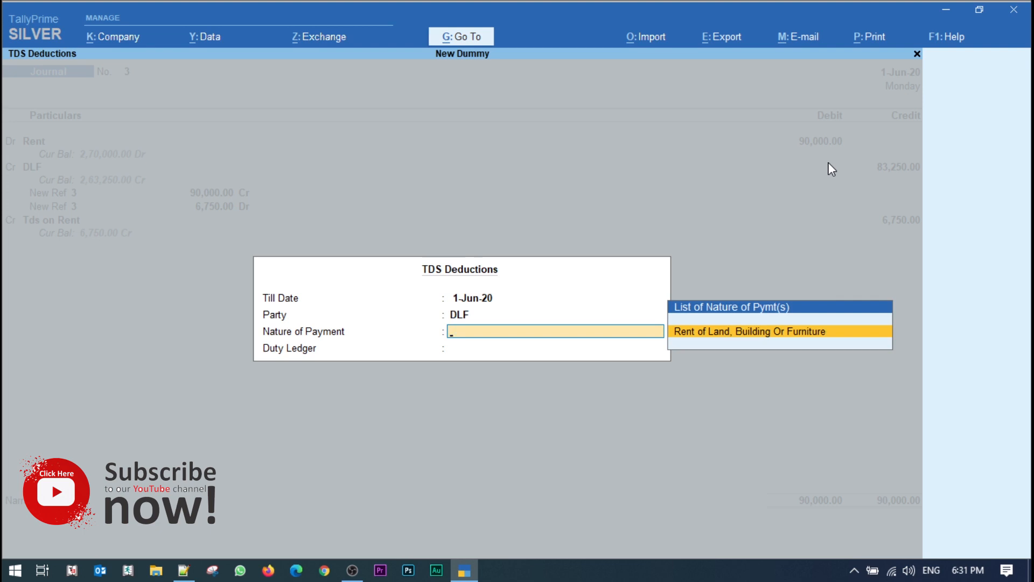
{"action": "key", "text": "Return"}
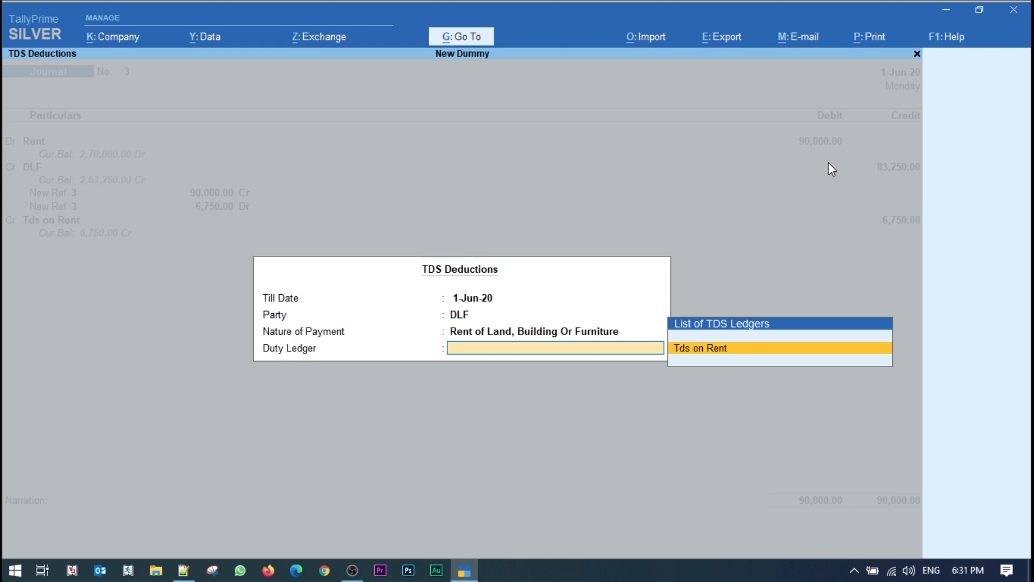
{"action": "key", "text": "Return"}
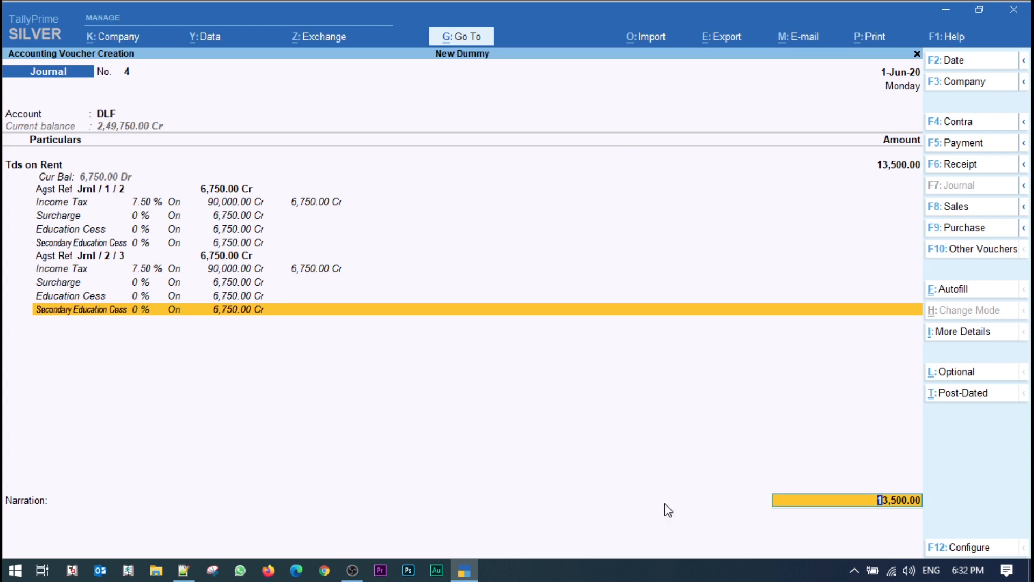
- Allocate DLF's 13,500 Dr bill-wise as Agst Ref 3 and save the TDS deduction journal without a narration
{"action": "key", "text": "Return"}
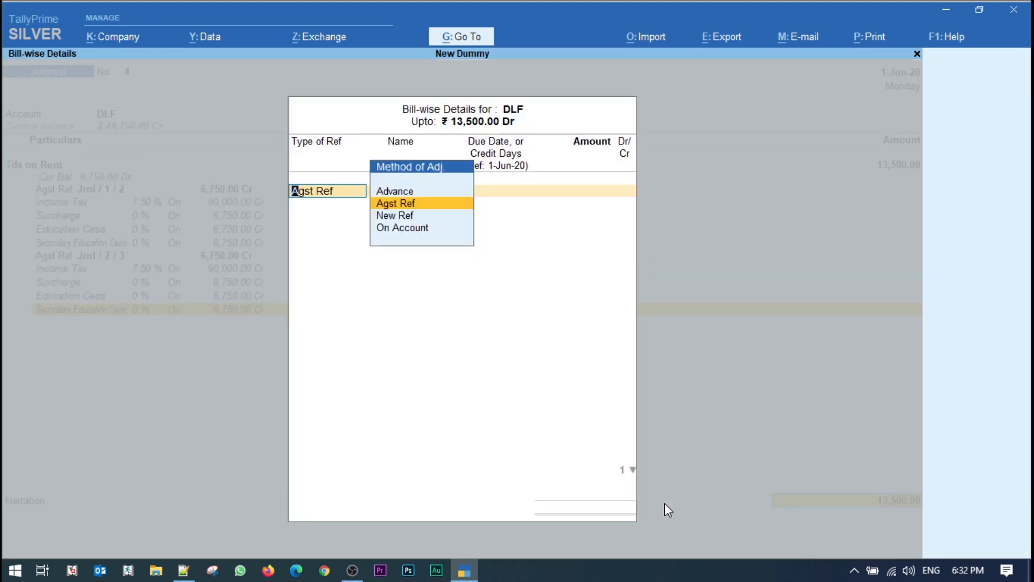
{"action": "key", "text": "Return"}
{"action": "key", "text": "Down"}
{"action": "key", "text": "Down"}
{"action": "key", "text": "Up"}
{"action": "key", "text": "Up"}
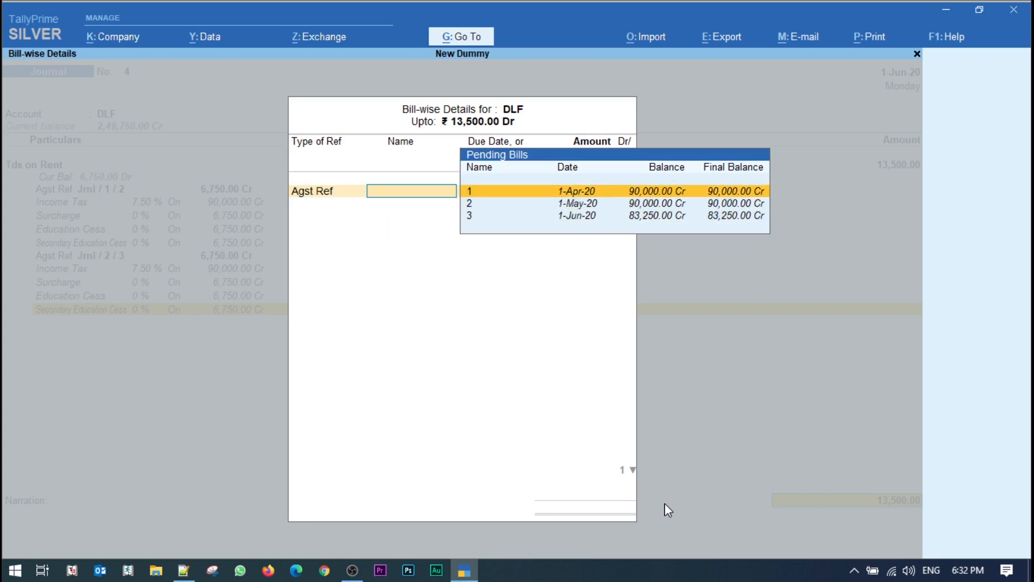
{"action": "key", "text": "Down"}
{"action": "key", "text": "Down"}
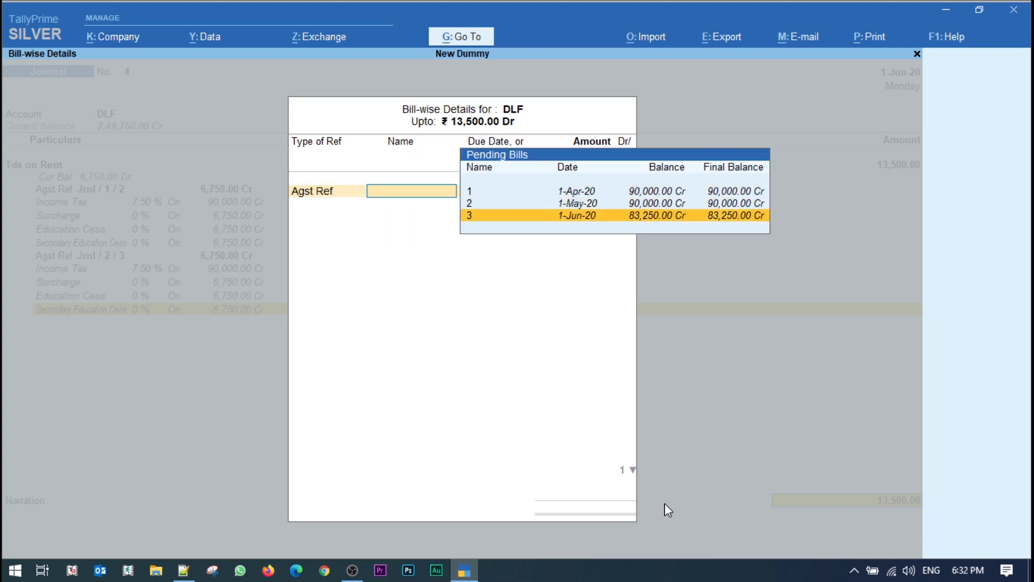
{"action": "key", "text": "Return"}
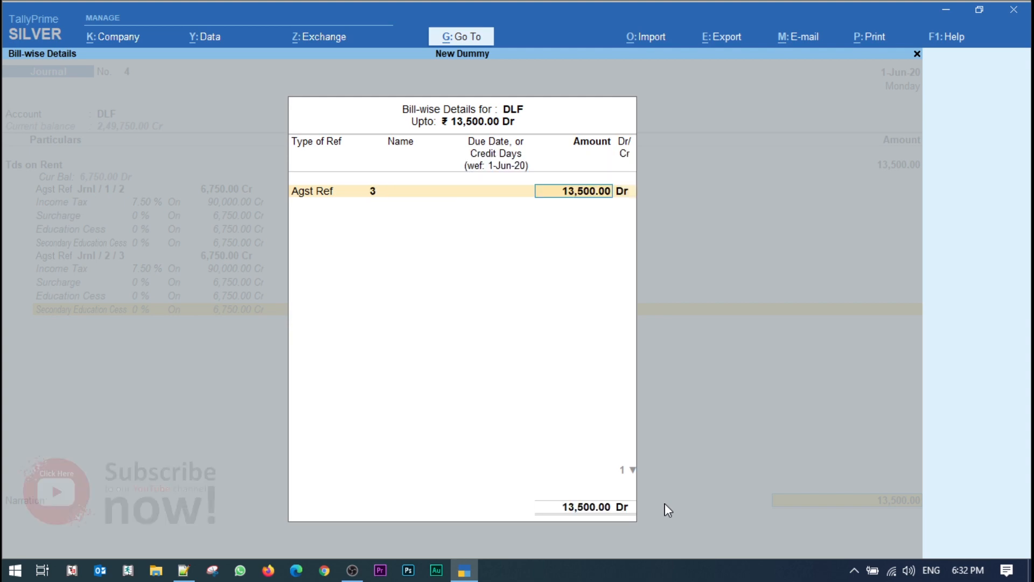
{"action": "key", "text": "Return"}
{"action": "key", "text": "Return"}
{"action": "key", "text": "Return"}
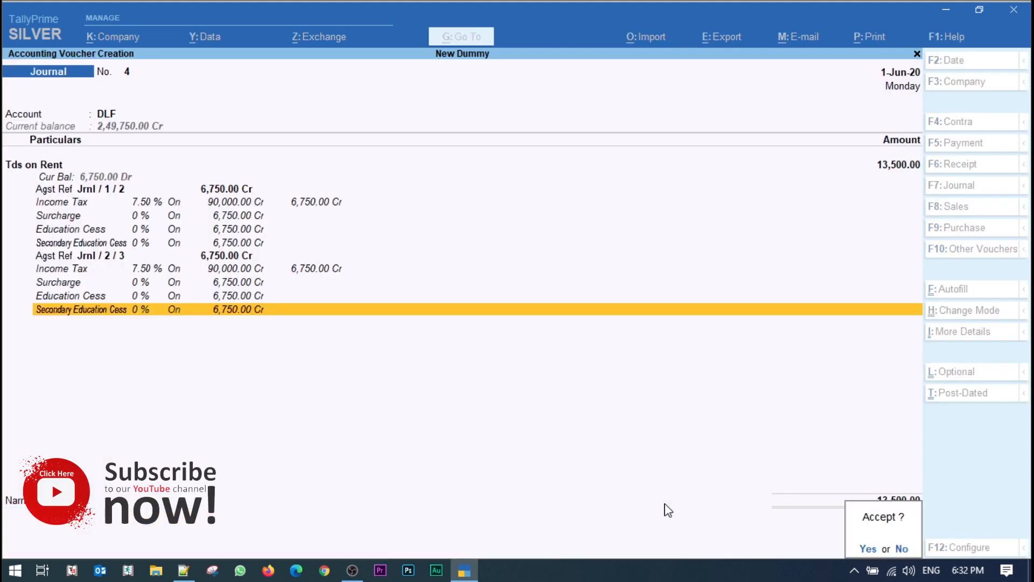
{"action": "key", "text": "Return"}
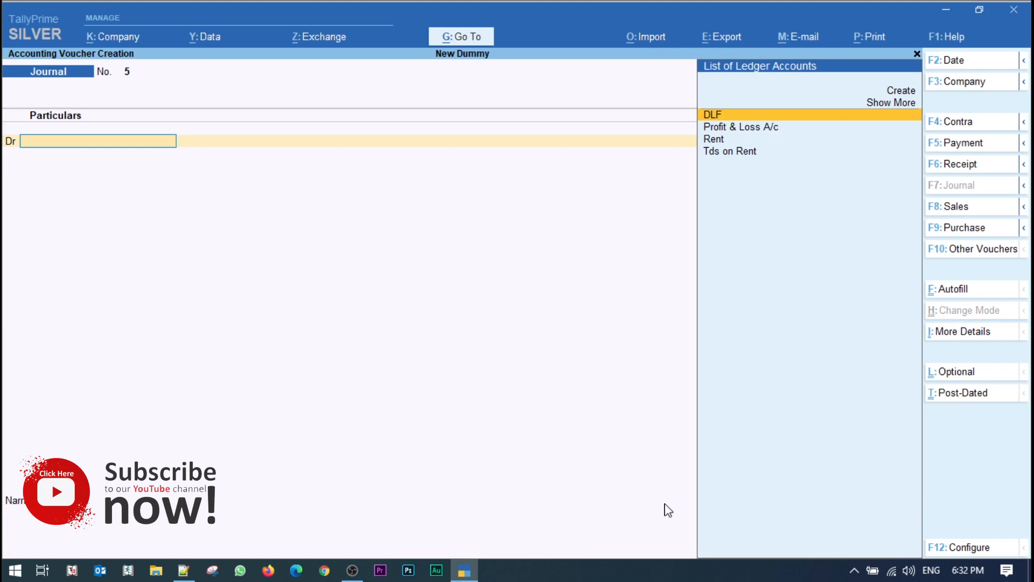
- Leave journal voucher creation and open the Form 26Q report from the TDS reports
{"action": "key", "text": "Escape"}
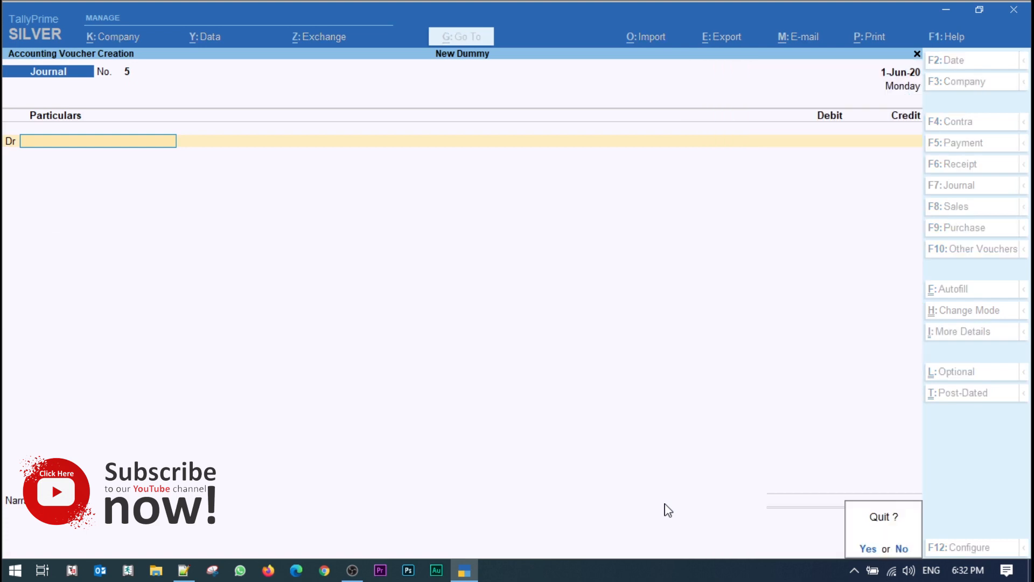
{"action": "key", "text": "Return"}
{"action": "key", "text": "d"}
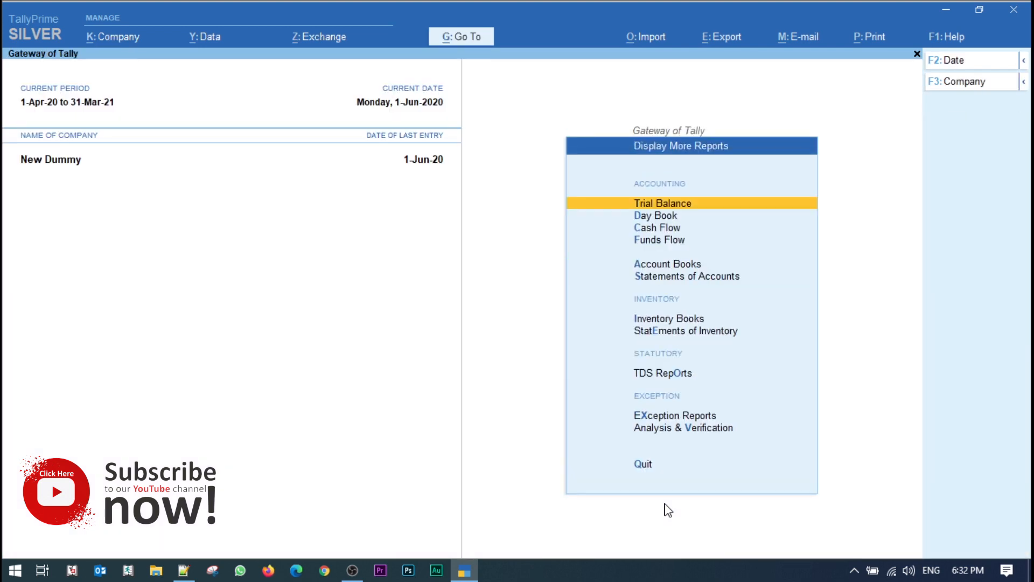
{"action": "key", "text": "d"}
{"action": "key", "text": "Down"}
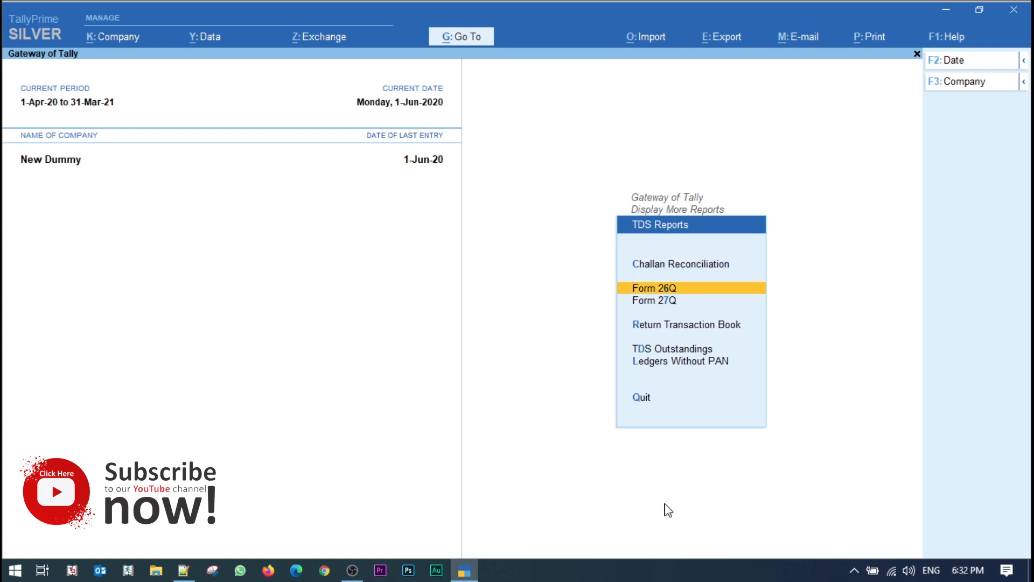
{"action": "key", "text": "Return"}
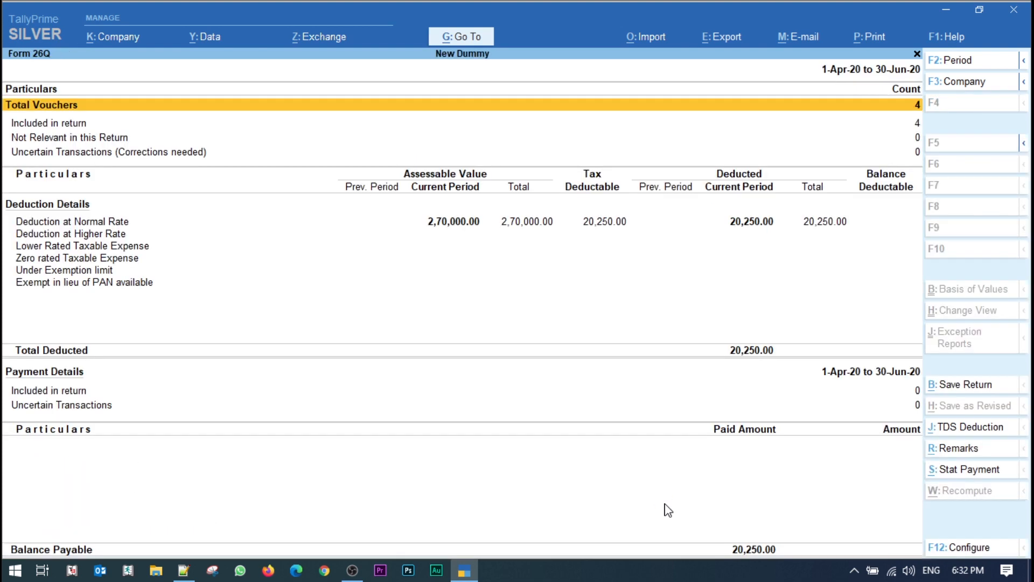
- Examine the Form 26Q deduction details, comparing the normal-rate and higher-rate deduction lines
{"action": "key", "text": "Down"}
{"action": "key", "text": "Down"}
{"action": "key", "text": "Down"}
{"action": "key", "text": "Down"}
{"action": "key", "text": "Up"}
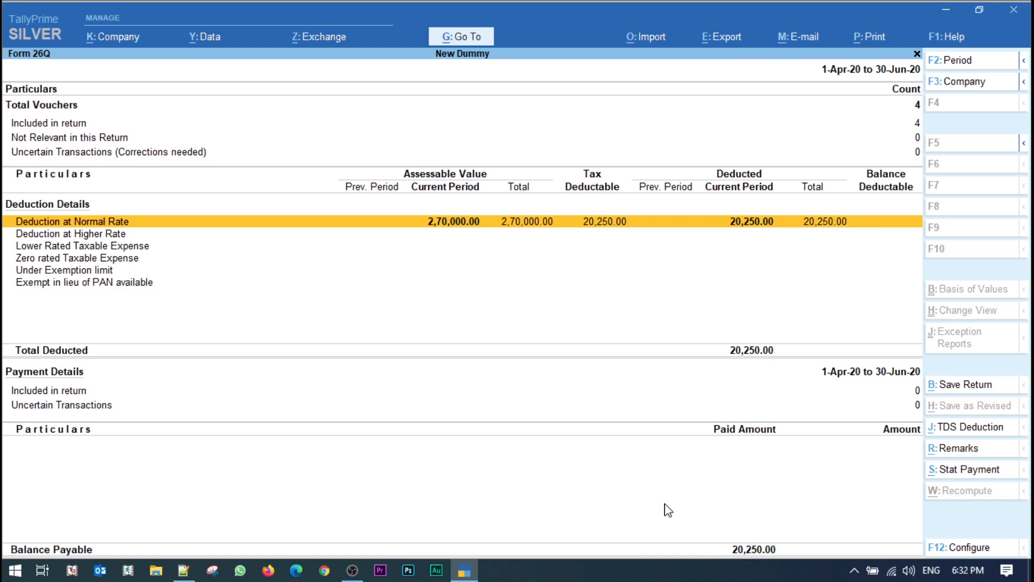
{"action": "key", "text": "Down"}
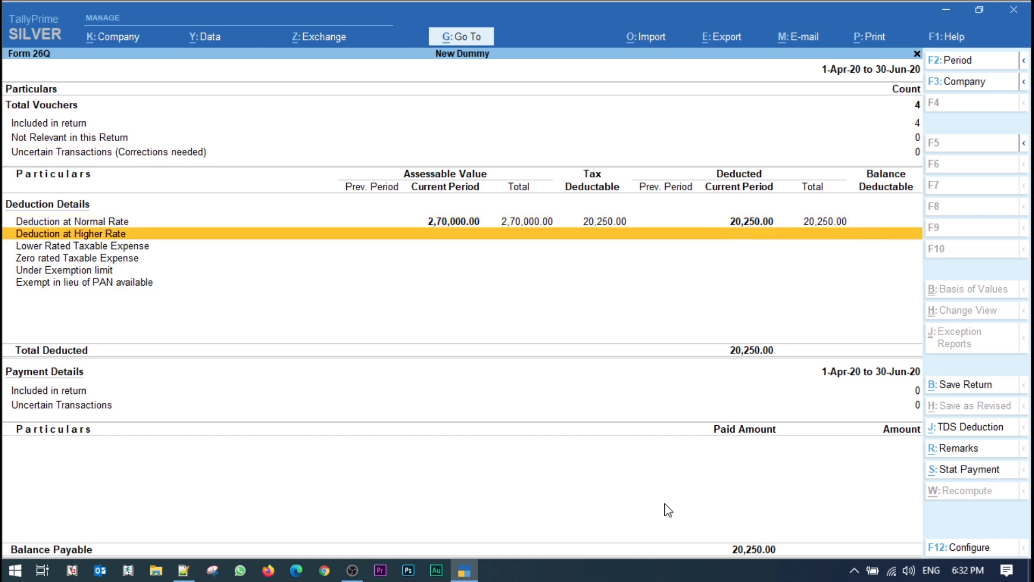
{"action": "key", "text": "Up"}
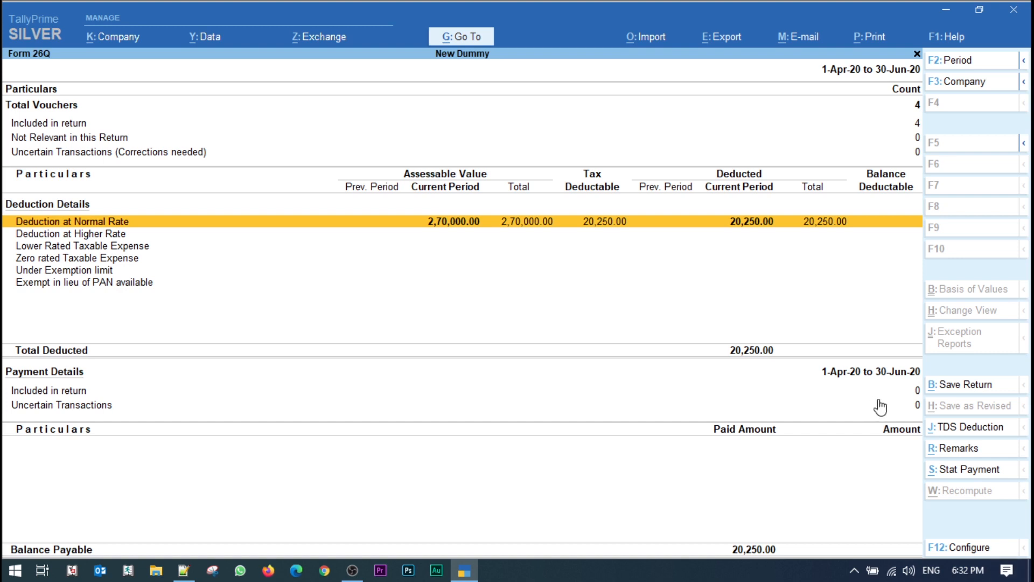
- Start a statutory payment of type TDS for 1-Jun-20 to 30-Jun-20, with Deducted Till Date 1-6-2020
{"action": "left_click", "coordinate": [969, 470]}
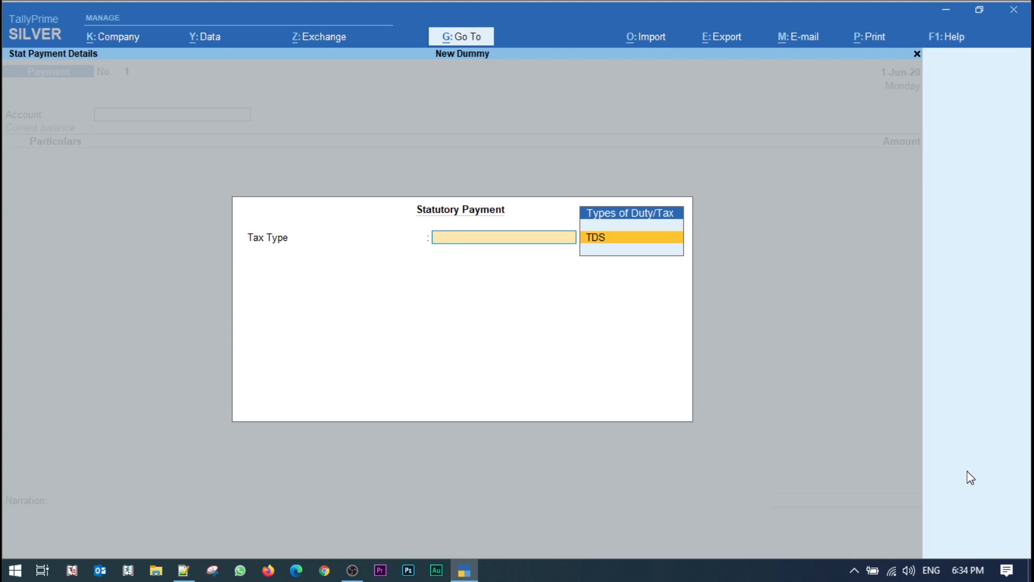
{"action": "key", "text": "Return"}
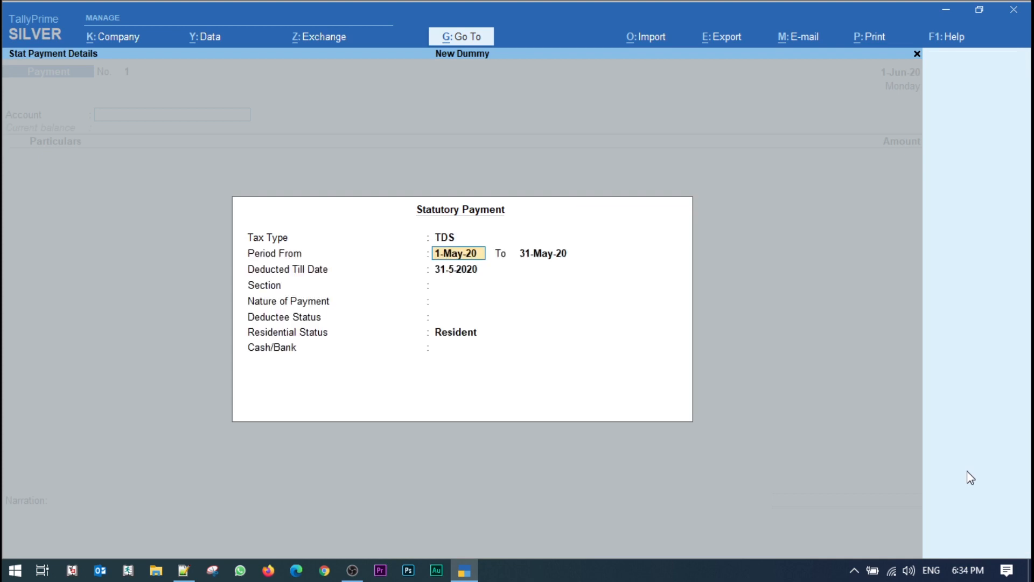
{"action": "type", "text": "1-6"}
{"action": "key", "text": "Return"}
{"action": "type", "text": "30-6"}
{"action": "key", "text": "Return"}
{"action": "key", "text": "Return"}
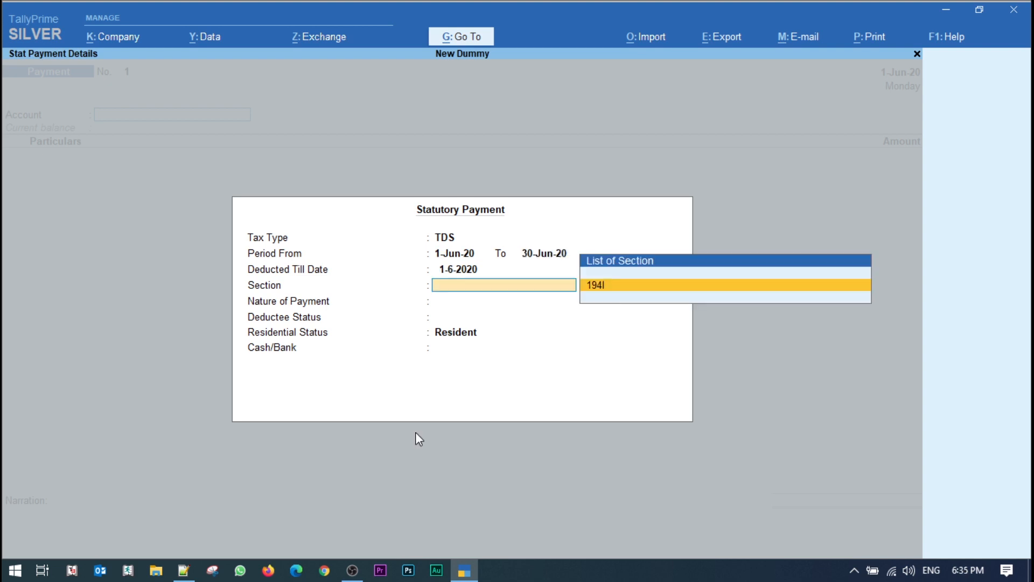
- Set the payment's section to 194I, nature of payment to Rent of Land, Building Or Furniture, and deductee status to All Items
{"action": "key", "text": "Return"}
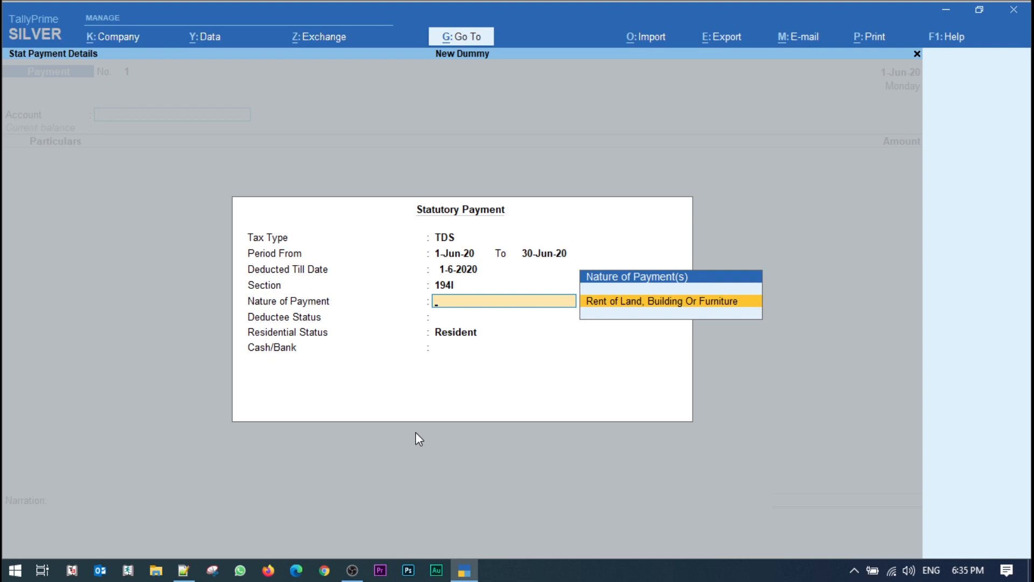
{"action": "key", "text": "Return"}
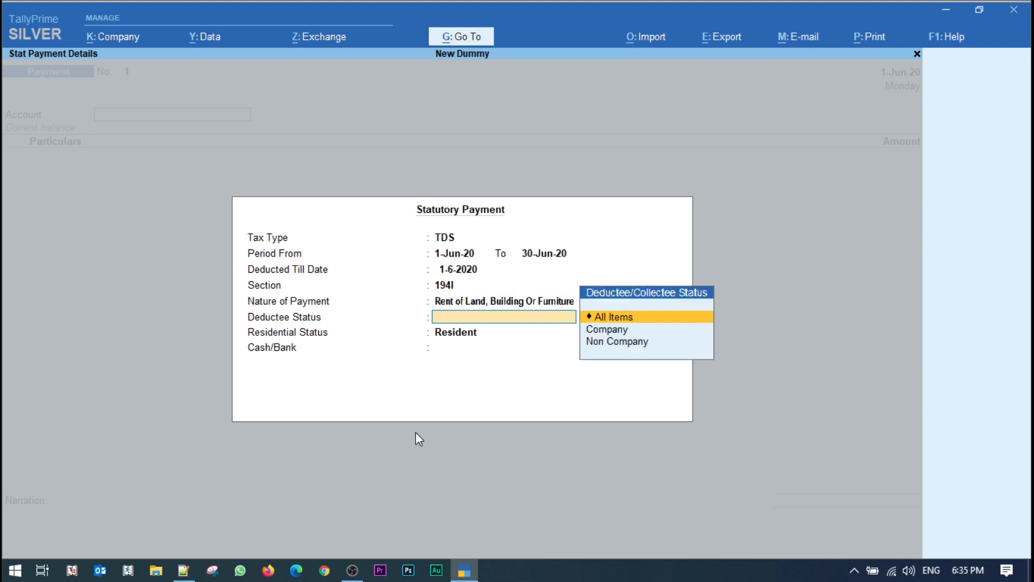
{"action": "key", "text": "Down"}
{"action": "key", "text": "Down"}
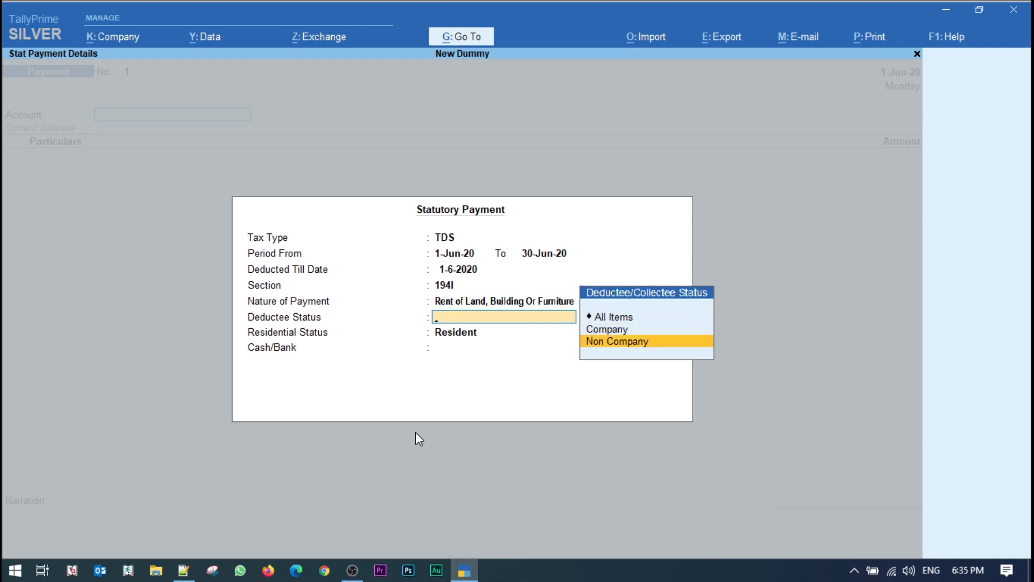
{"action": "key", "text": "Up"}
{"action": "key", "text": "Down"}
{"action": "key", "text": "Up"}
{"action": "key", "text": "Up"}
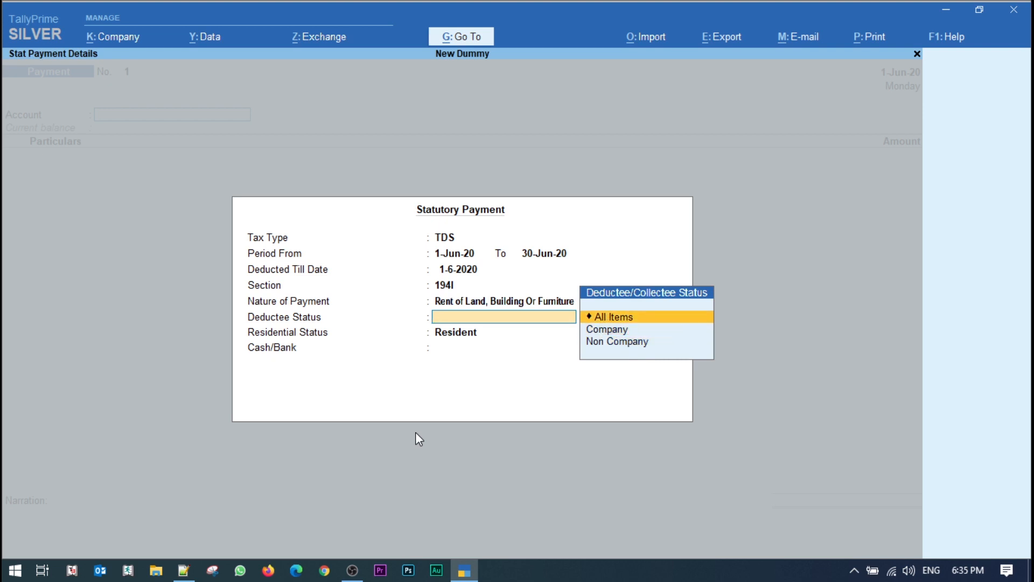
{"action": "key", "text": "Return"}
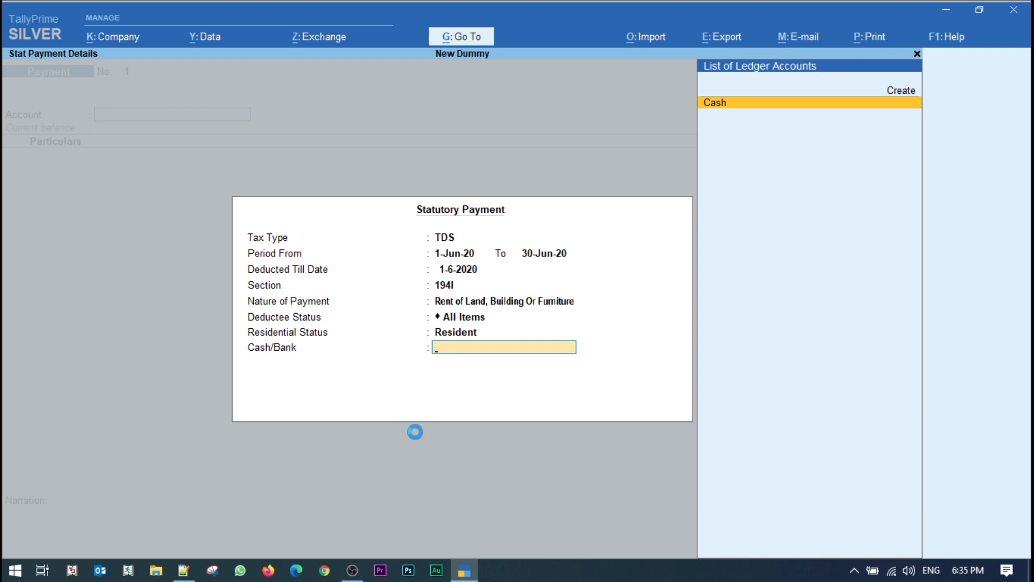
- Create a ledger named ICICI under Bank Accounts as the statutory payment's Cash/Bank account, leaving the bank account number blank
{"action": "key", "text": "alt+c"}
{"action": "type", "text": "ICICI"}
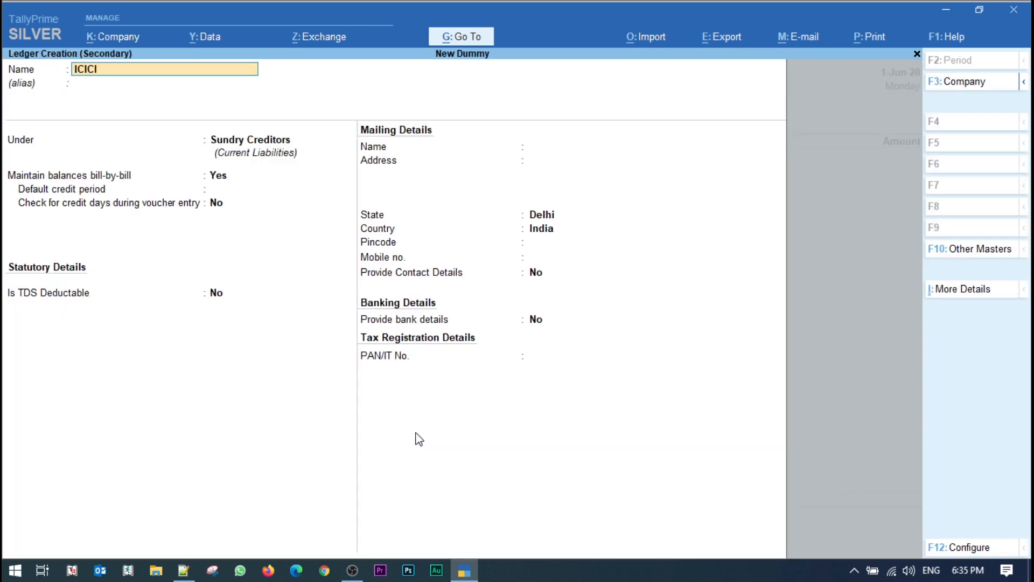
{"action": "key", "text": "Return"}
{"action": "key", "text": "Return"}
{"action": "type", "text": "Bank"}
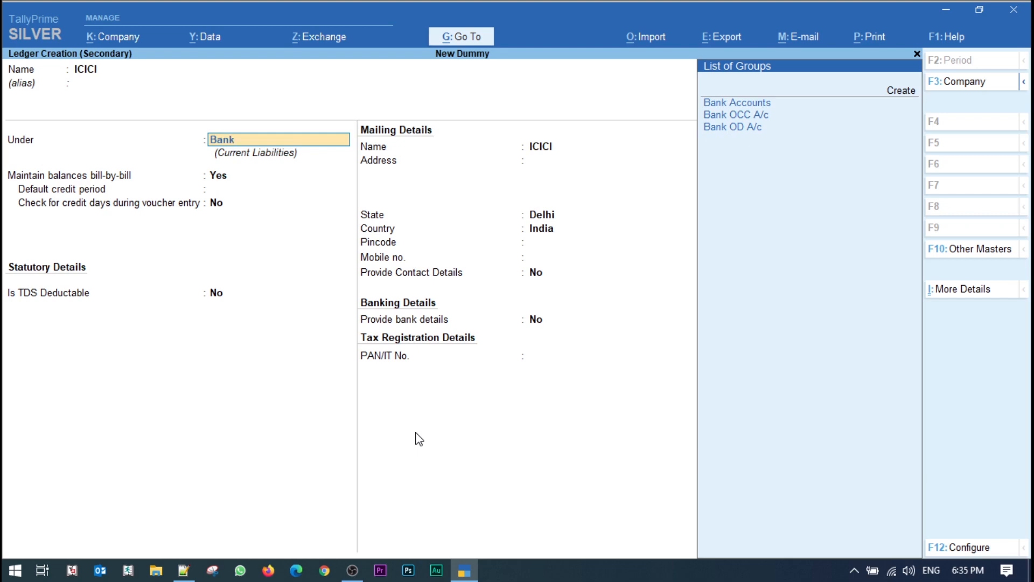
{"action": "key", "text": "Return"}
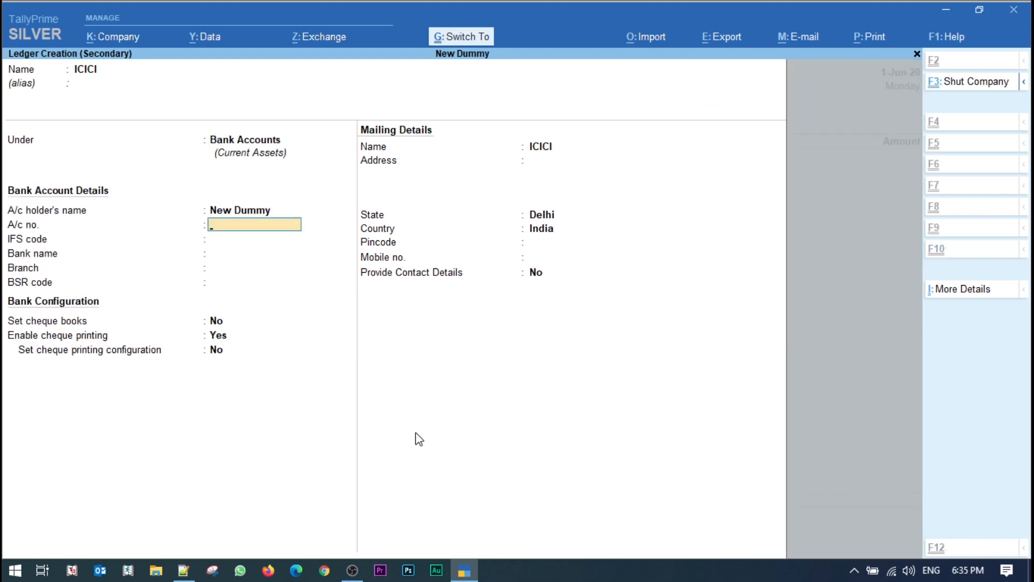
{"action": "key", "text": "ctrl+a"}
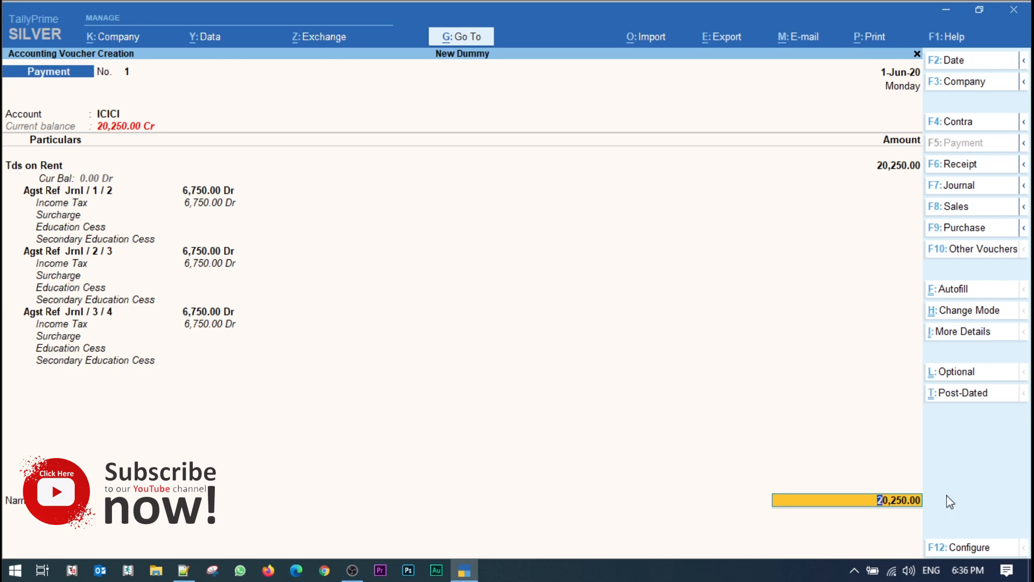
- Allocate the ICICI payment of 20,250 as a Cheque with instrument number 123456 dated 1-Jun-20, leaving the narration blank
{"action": "key", "text": "Return"}
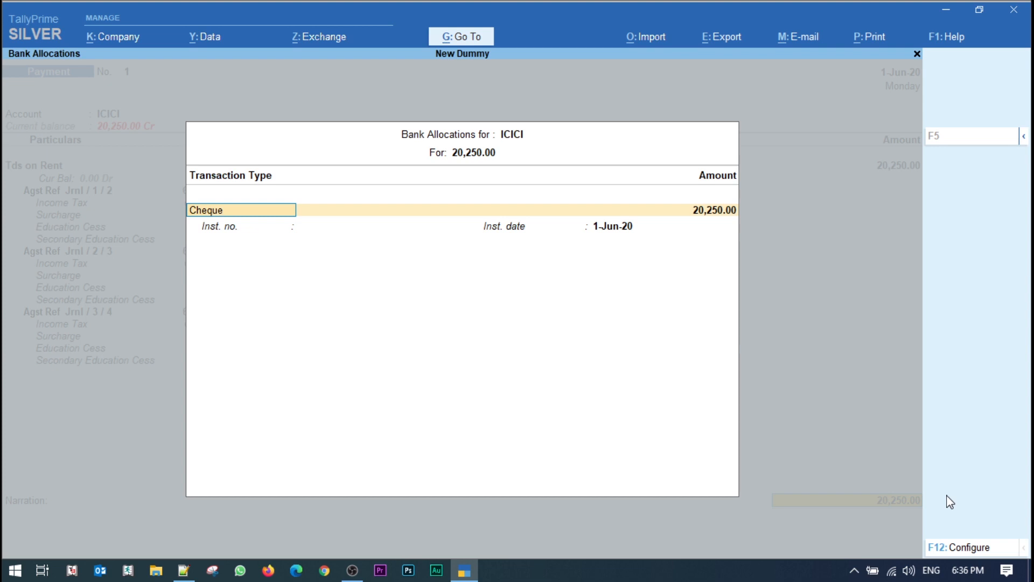
{"action": "key", "text": "BackSpace"}
{"action": "key", "text": "Down"}
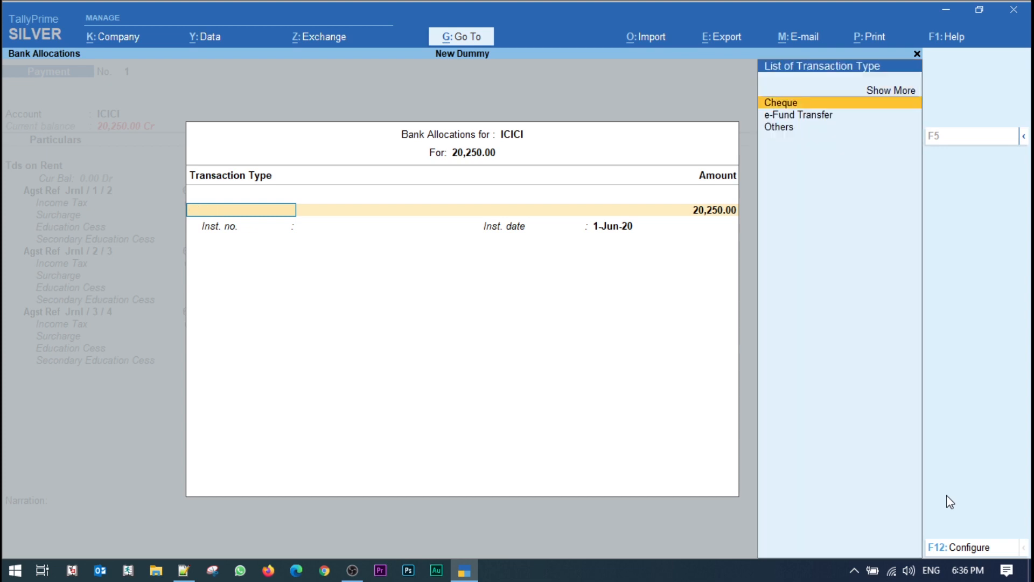
{"action": "key", "text": "Return"}
{"action": "key", "text": "Return"}
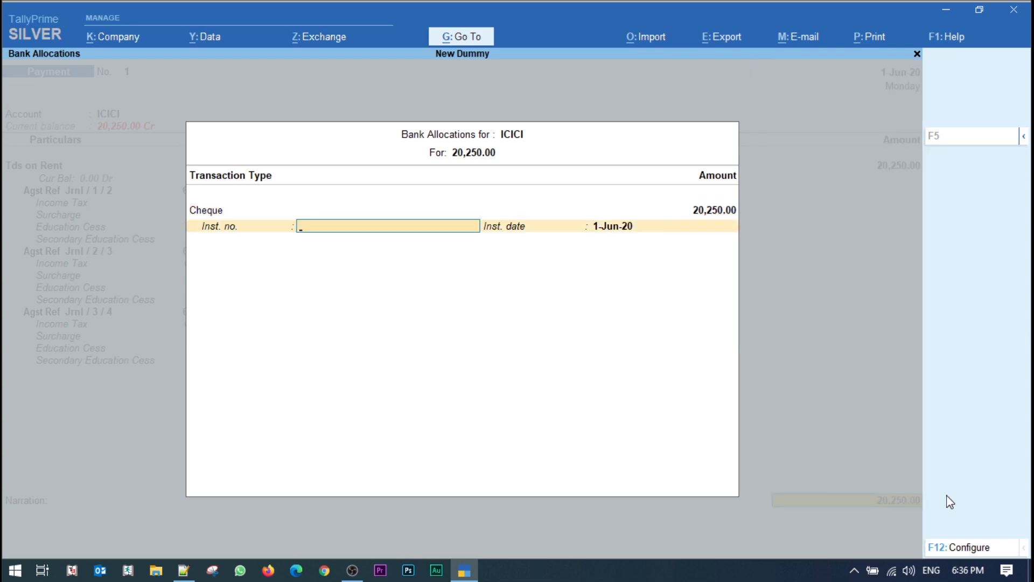
{"action": "type", "text": "123456"}
{"action": "key", "text": "Return"}
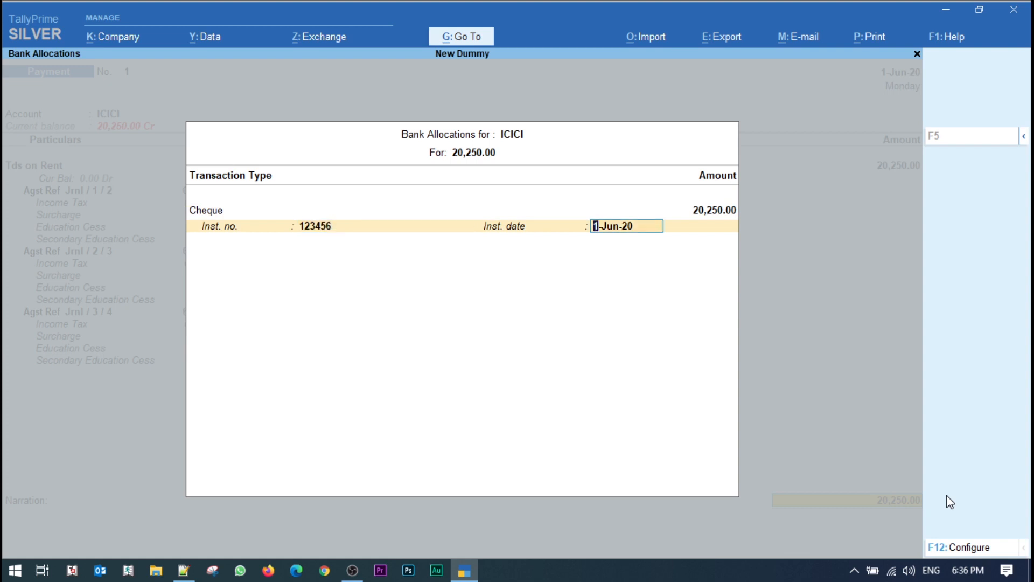
{"action": "key", "text": "Return"}
{"action": "key", "text": "Return"}
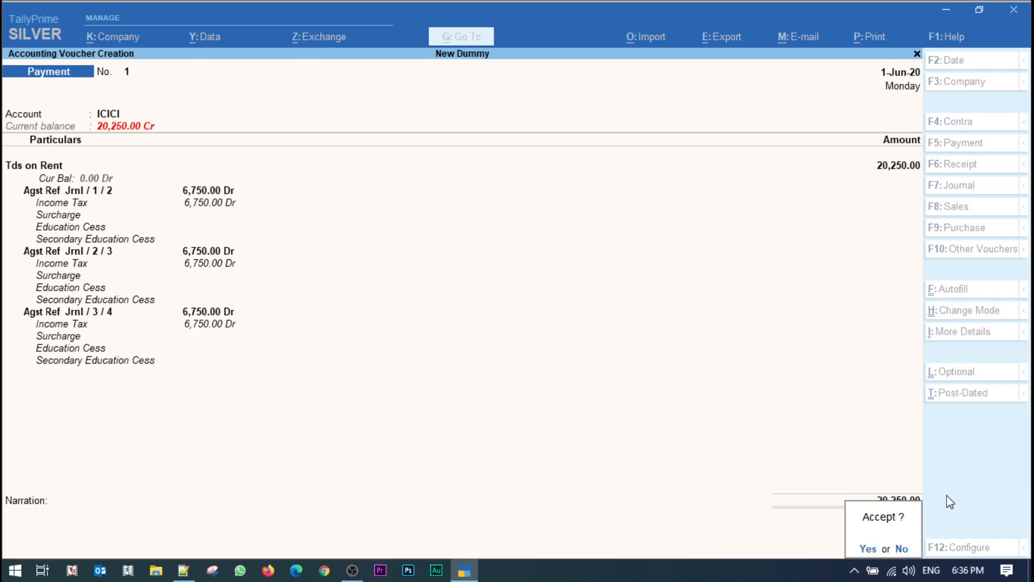
- Save the TDS payment voucher and check the vouchers listed as not relevant in the Form 26Q return
{"action": "key", "text": "Return"}
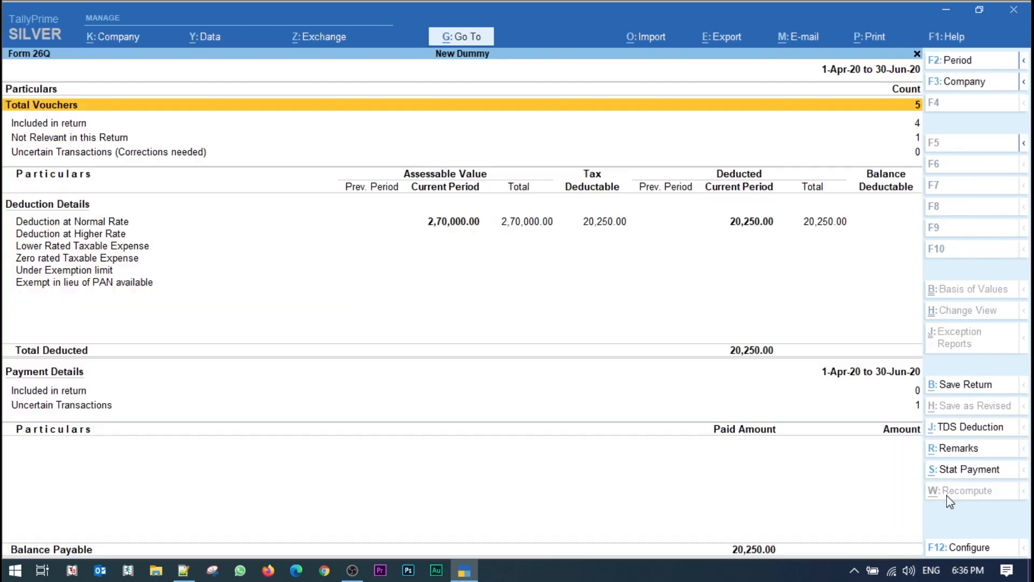
{"action": "key", "text": "Down"}
{"action": "key", "text": "Down"}
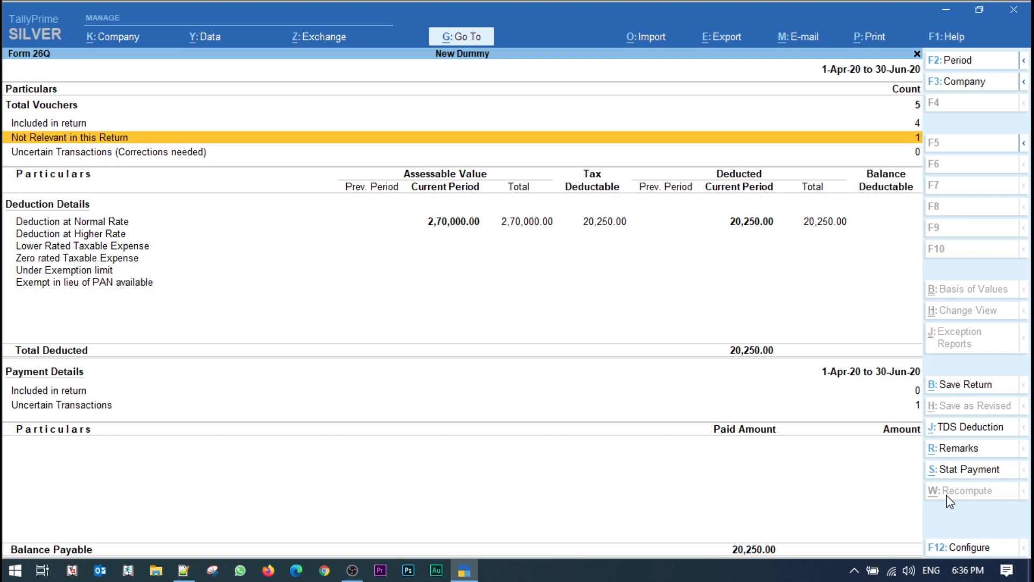
{"action": "key", "text": "Return"}
{"action": "key", "text": "Return"}
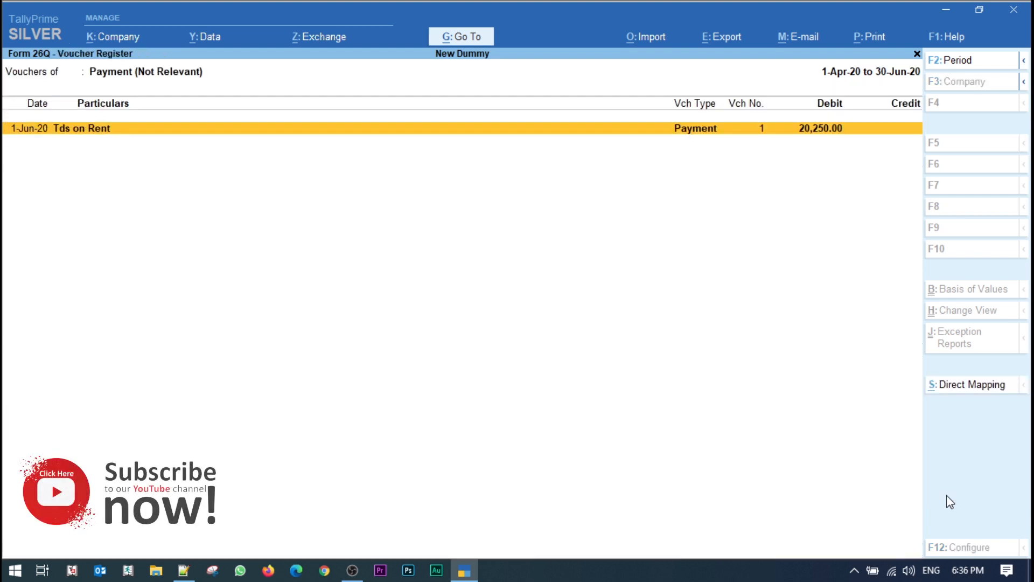
{"action": "key", "text": "Escape"}
{"action": "key", "text": "Escape"}
- Open the payment exception "Bank Details are not available in Payment Voucher" from Form 26Q's uncertain payment transactions
{"action": "key", "text": "Down"}
{"action": "key", "text": "Down"}
{"action": "key", "text": "Down"}
{"action": "key", "text": "Down"}
{"action": "key", "text": "Down"}
{"action": "key", "text": "Down"}
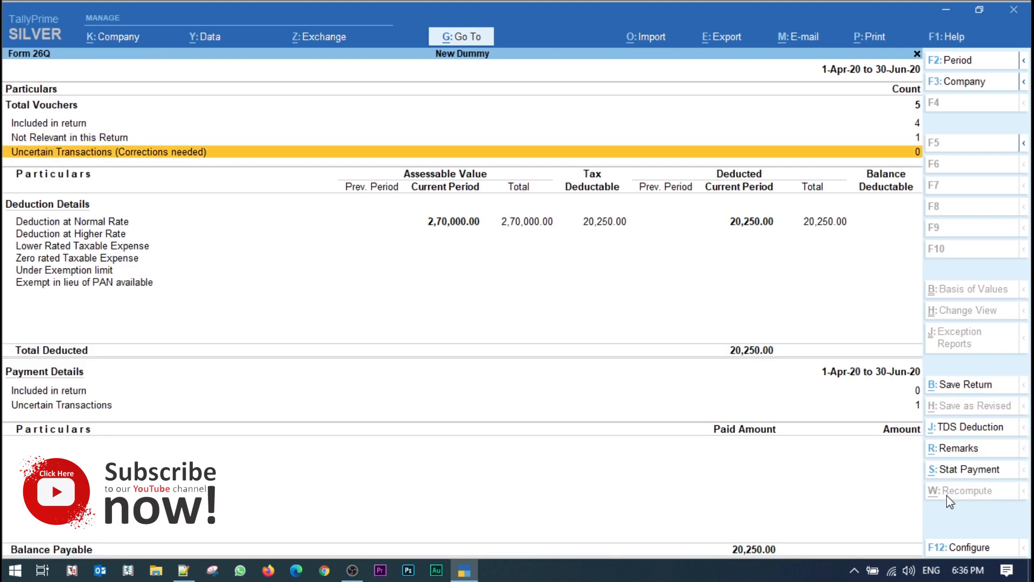
{"action": "key", "text": "Down"}
{"action": "key", "text": "Down"}
{"action": "key", "text": "Down"}
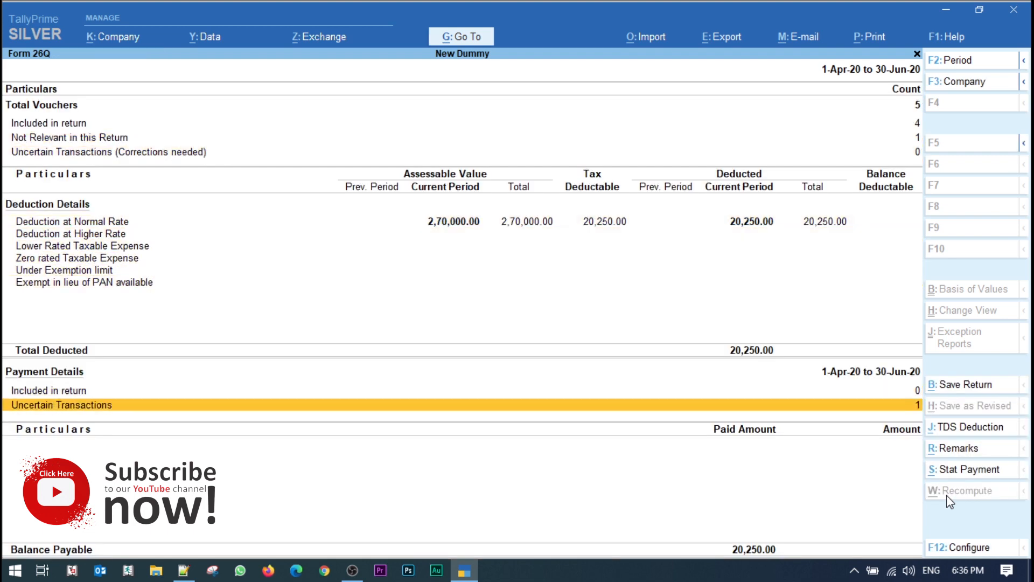
{"action": "key", "text": "Return"}
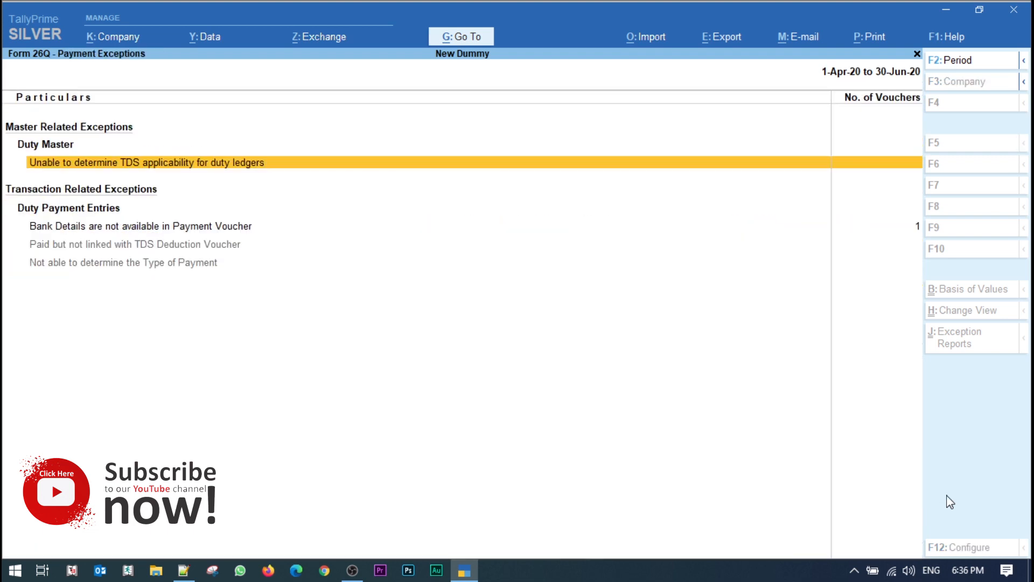
{"action": "key", "text": "Down"}
{"action": "key", "text": "Down"}
{"action": "key", "text": "Up"}
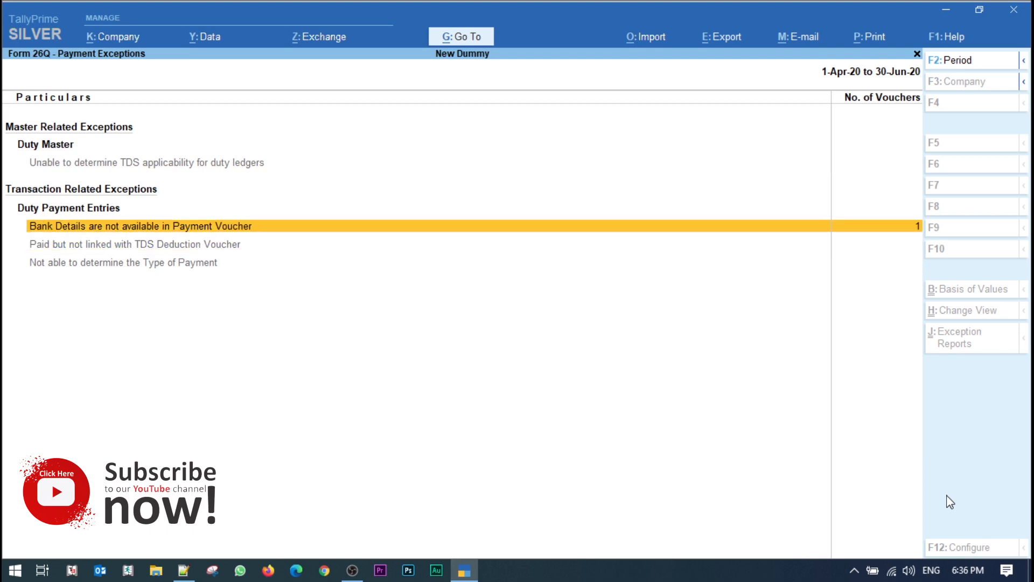
{"action": "key", "text": "Return"}
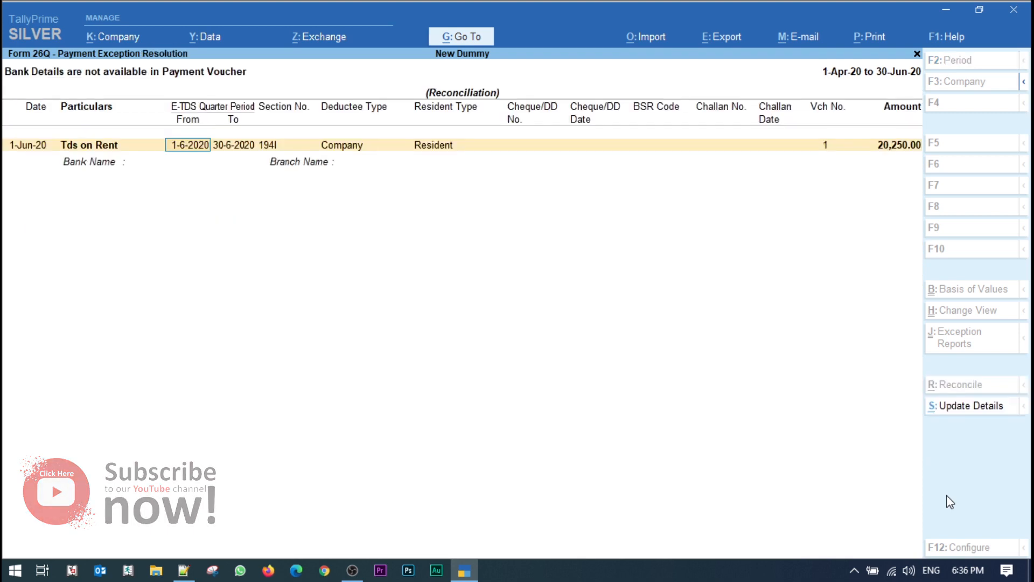
- Set the TDS payment's cheque number to 123456 and cheque date to 1-6-2020, keeping the period, section and deductee details
{"action": "key", "text": "Return"}
{"action": "key", "text": "Return"}
{"action": "key", "text": "Return"}
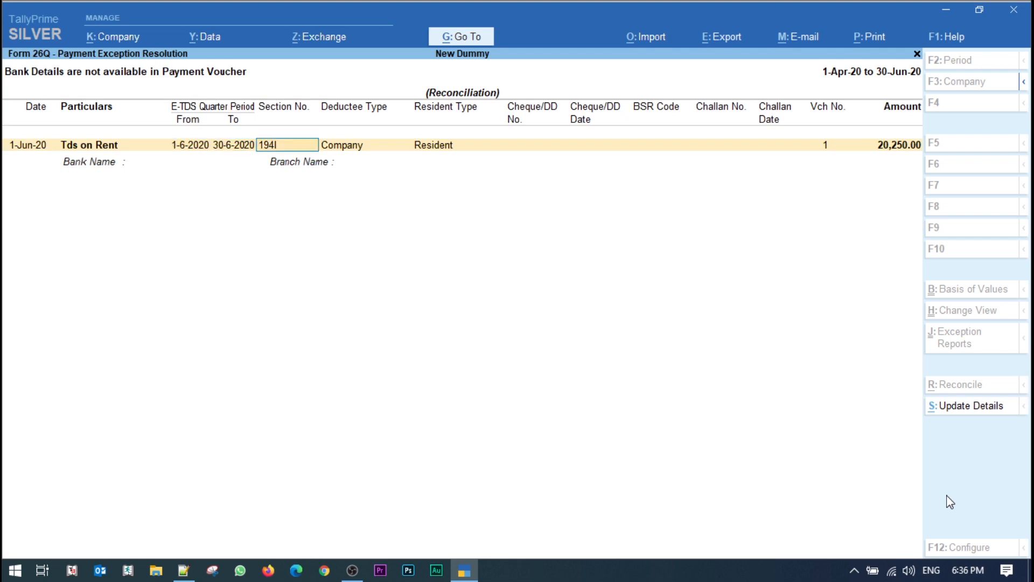
{"action": "key", "text": "Return"}
{"action": "key", "text": "Return"}
{"action": "type", "text": "123456"}
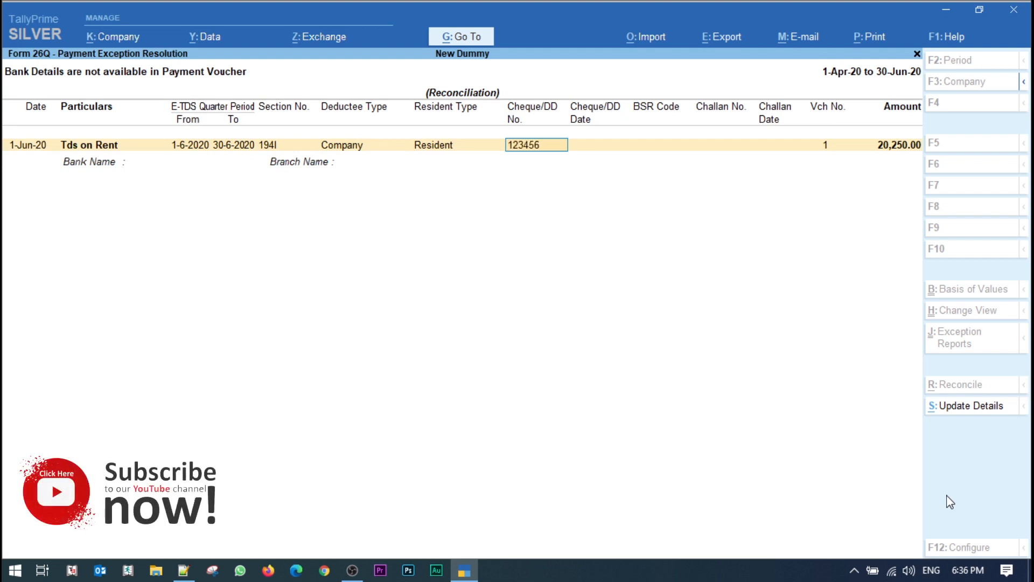
{"action": "key", "text": "Return"}
{"action": "type", "text": "1"}
{"action": "key", "text": "Return"}
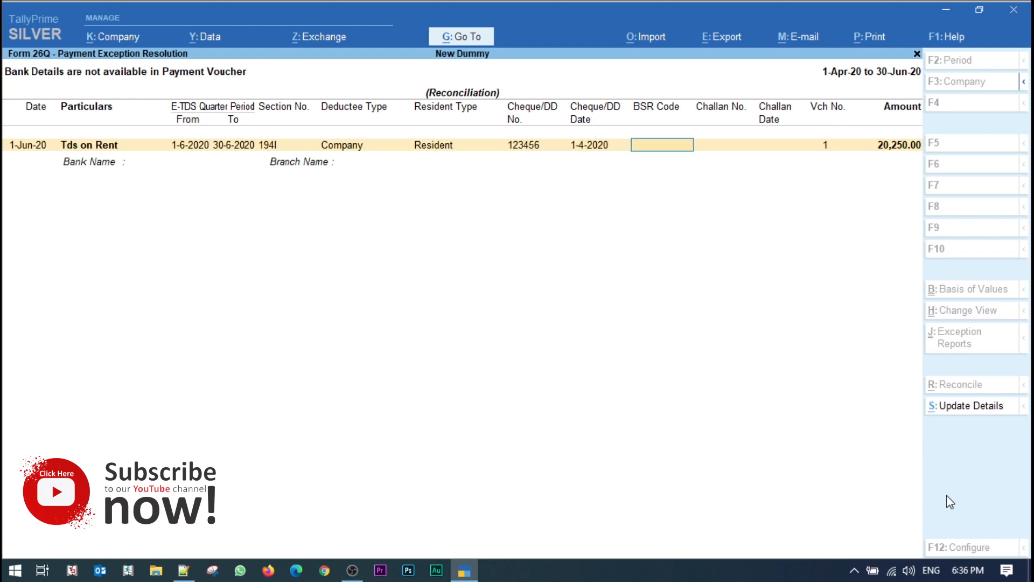
{"action": "key", "text": "BackSpace"}
{"action": "type", "text": "1-6"}
{"action": "key", "text": "Return"}
- Enter BSR code 1234567, challan number 1122 and challan date 1-6-2020 for the TDS payment
{"action": "type", "text": "1234567"}
{"action": "key", "text": "Return"}
{"action": "type", "text": "1122"}
{"action": "key", "text": "Return"}
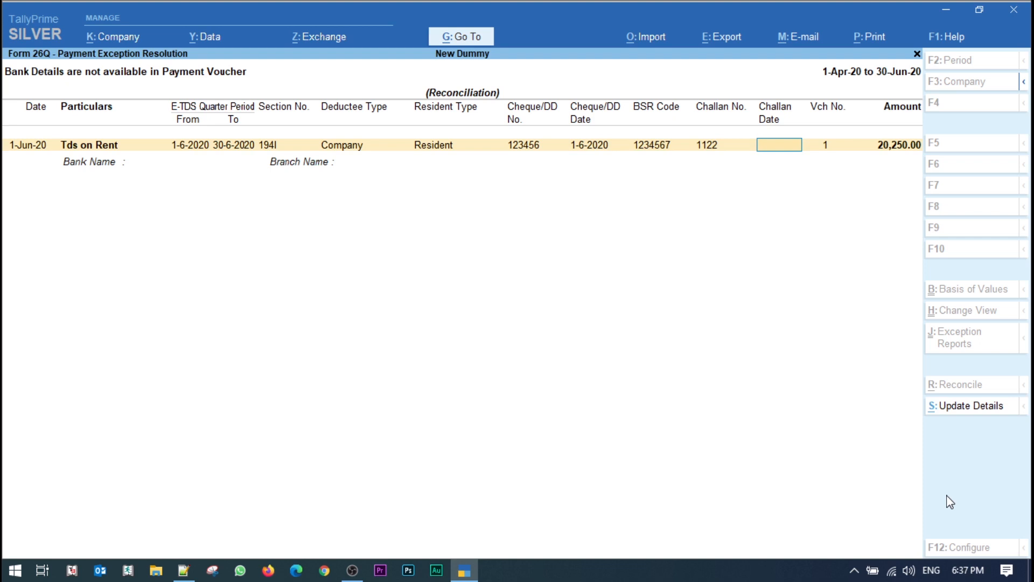
{"action": "type", "text": "1-6"}
{"action": "key", "text": "Return"}
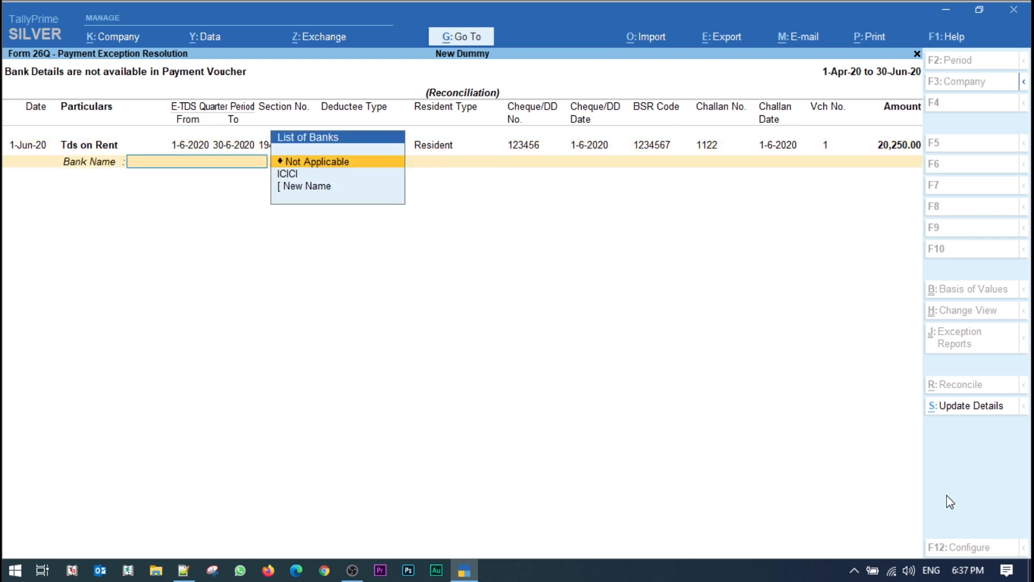
- Set the payment's bank to ICICI and branch to Janakpuri, save the bank details and return to Form 26Q
{"action": "key", "text": "Down"}
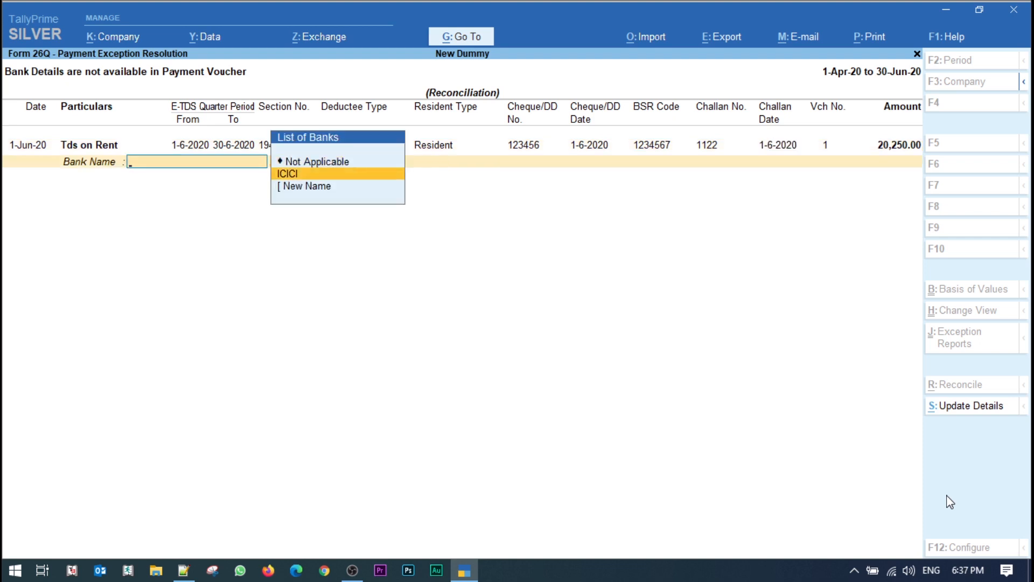
{"action": "key", "text": "Return"}
{"action": "type", "text": "Janakpuri"}
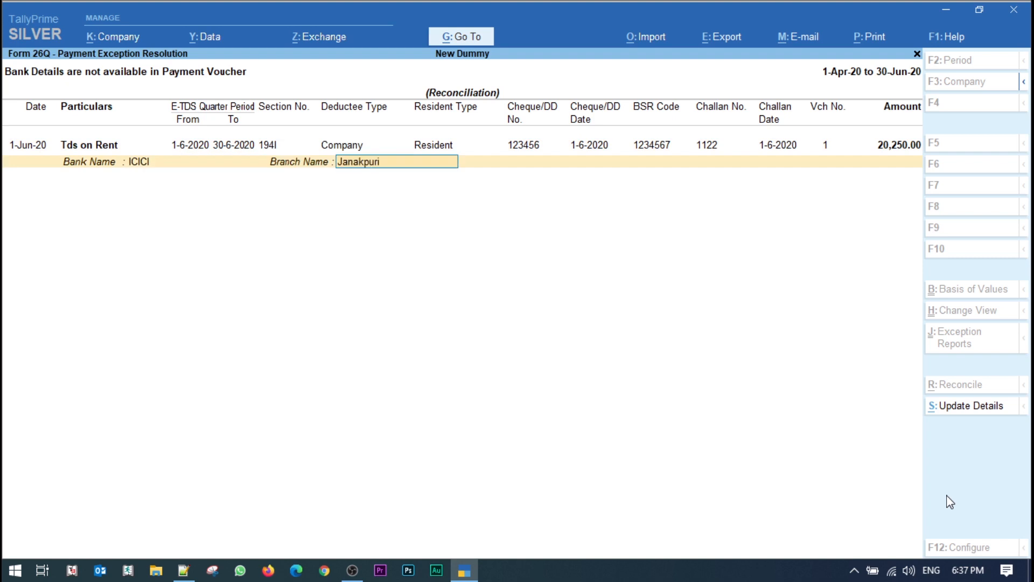
{"action": "key", "text": "Return"}
{"action": "key", "text": "Return"}
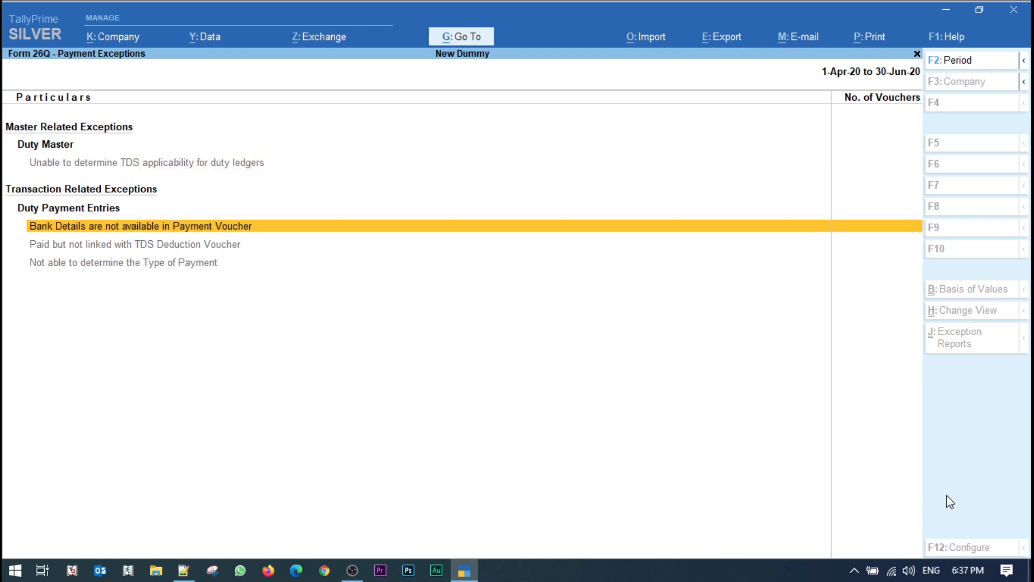
{"action": "key", "text": "Escape"}
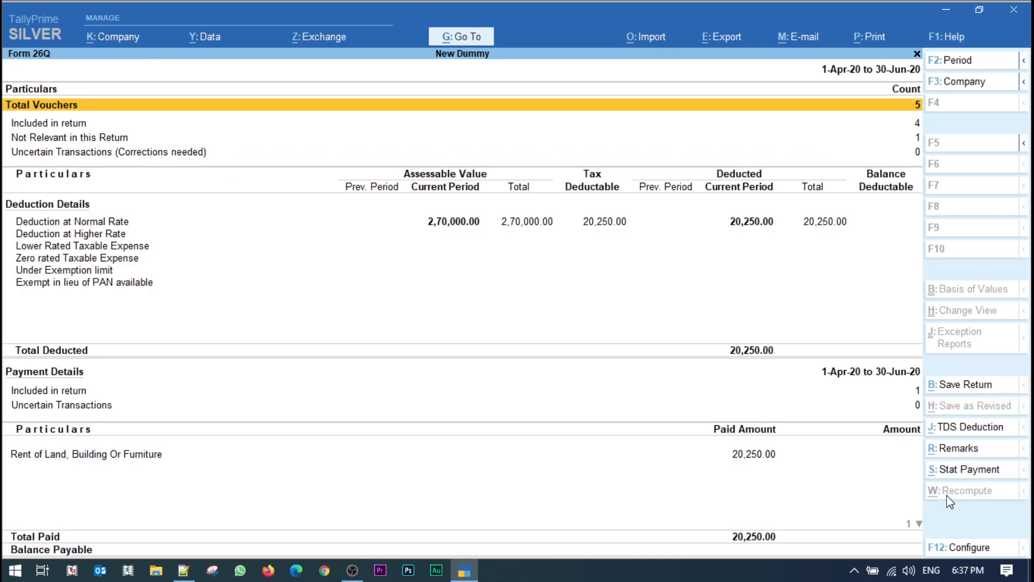
- Examine Form 26Q's payment details, including the included and uncertain entries and the Rent of Land, Building Or Furniture line
{"action": "key", "text": "Down"}
{"action": "key", "text": "Down"}
{"action": "key", "text": "Down"}
{"action": "key", "text": "Down"}
{"action": "key", "text": "Down"}
{"action": "key", "text": "Up"}
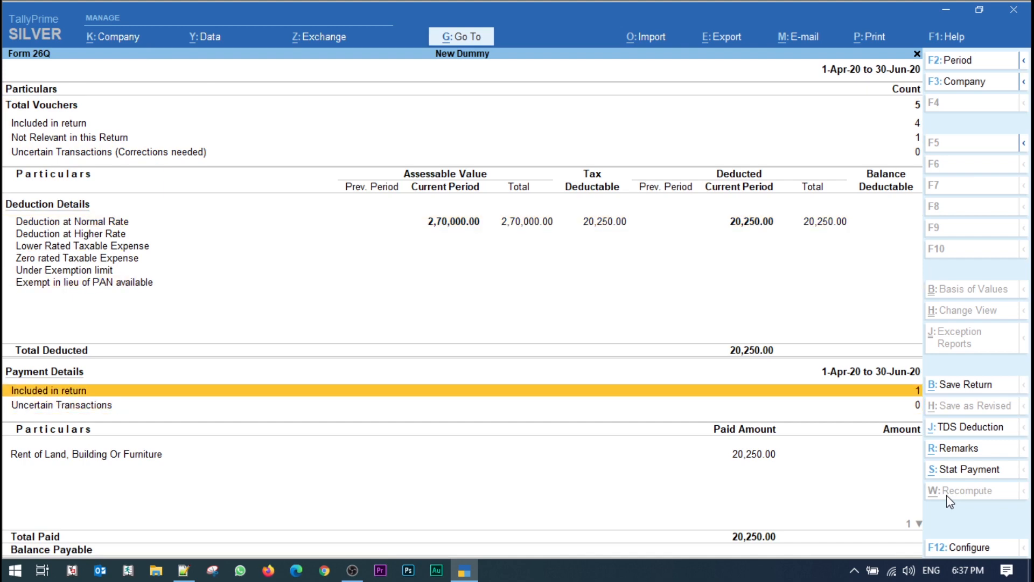
{"action": "key", "text": "Down"}
{"action": "key", "text": "Down"}
{"action": "key", "text": "Up"}
{"action": "key", "text": "Down"}
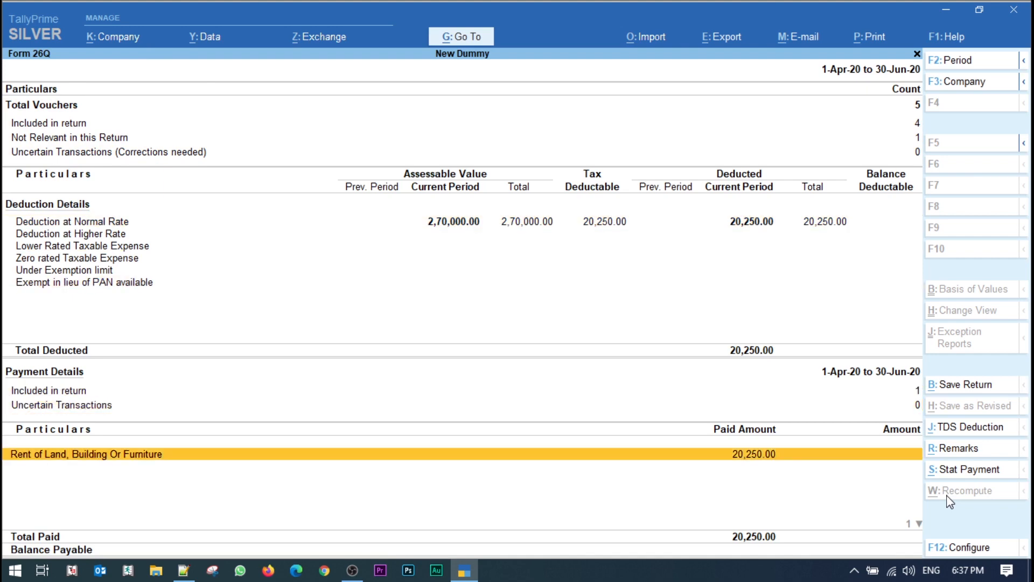
{"action": "key", "text": "Up"}
{"action": "key", "text": "Up"}
{"action": "key", "text": "Up"}
{"action": "key", "text": "Up"}
{"action": "key", "text": "Down"}
{"action": "key", "text": "Down"}
{"action": "key", "text": "Down"}
{"action": "key", "text": "Down"}
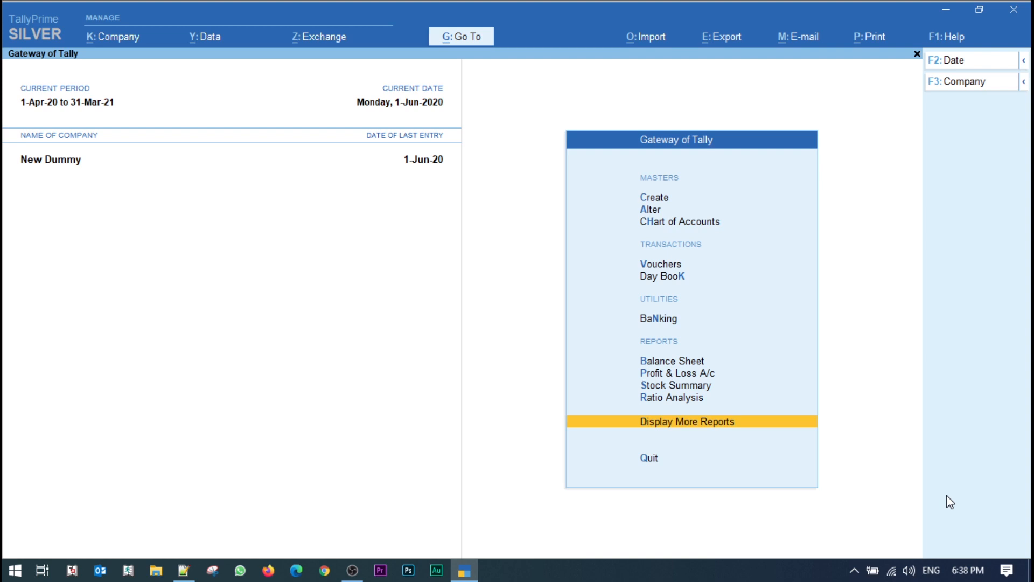
- Open the Day Book for the period 1-4-2020 to 1-6-2020
{"action": "key", "text": "Return"}
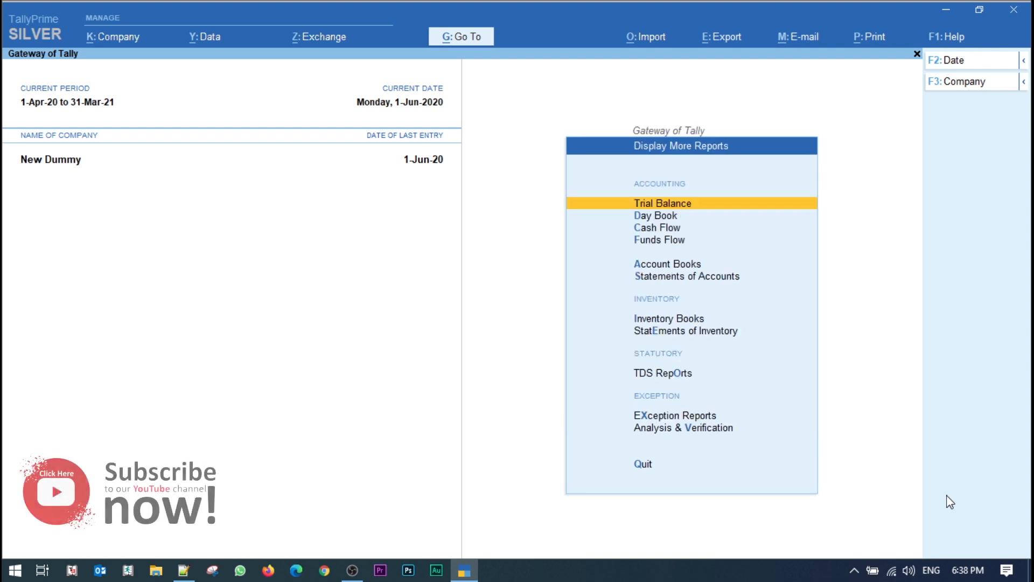
{"action": "key", "text": "Down"}
{"action": "key", "text": "Return"}
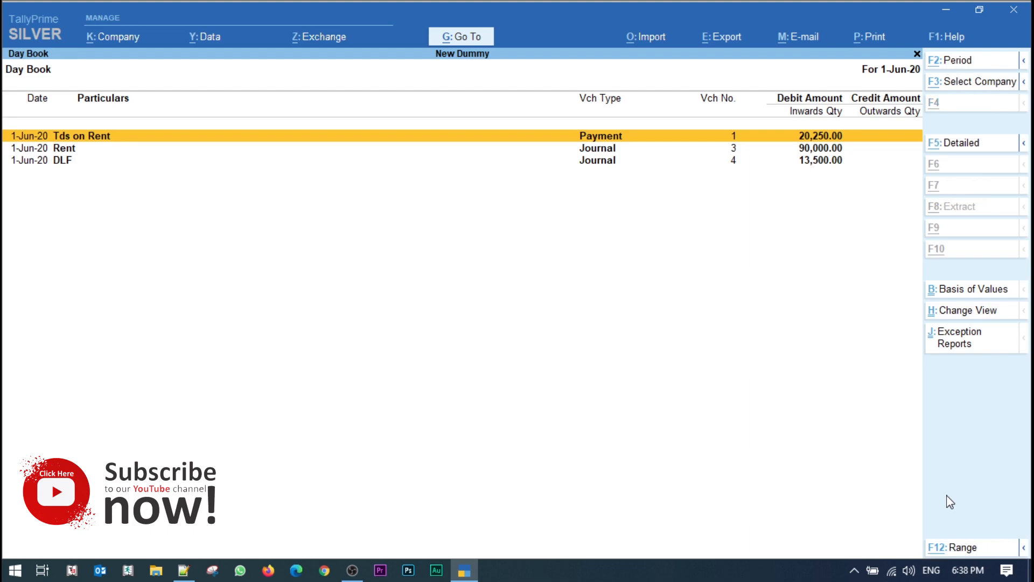
{"action": "key", "text": "alt+F2"}
{"action": "type", "text": "1-4"}
{"action": "key", "text": "Return"}
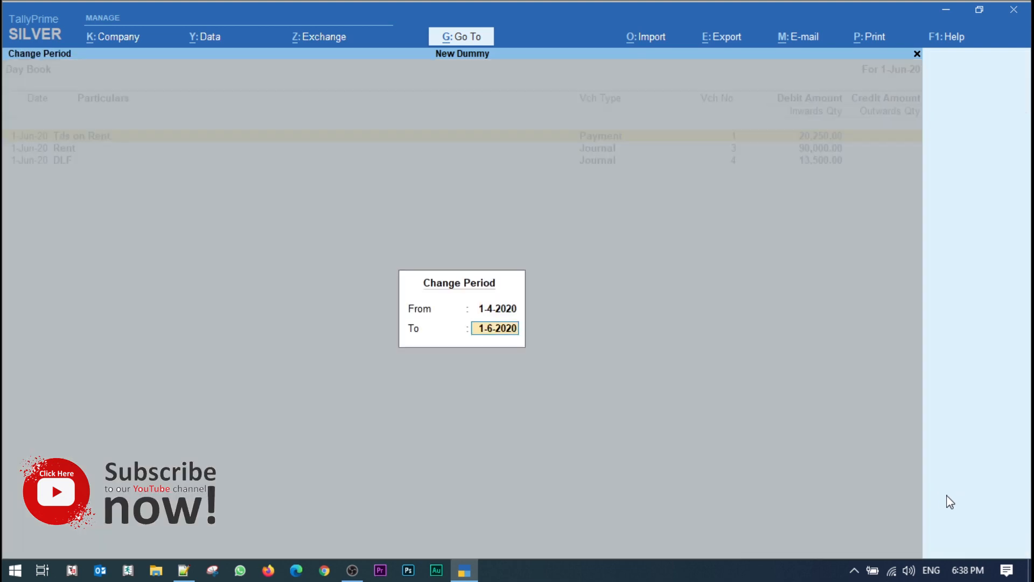
{"action": "key", "text": "Return"}
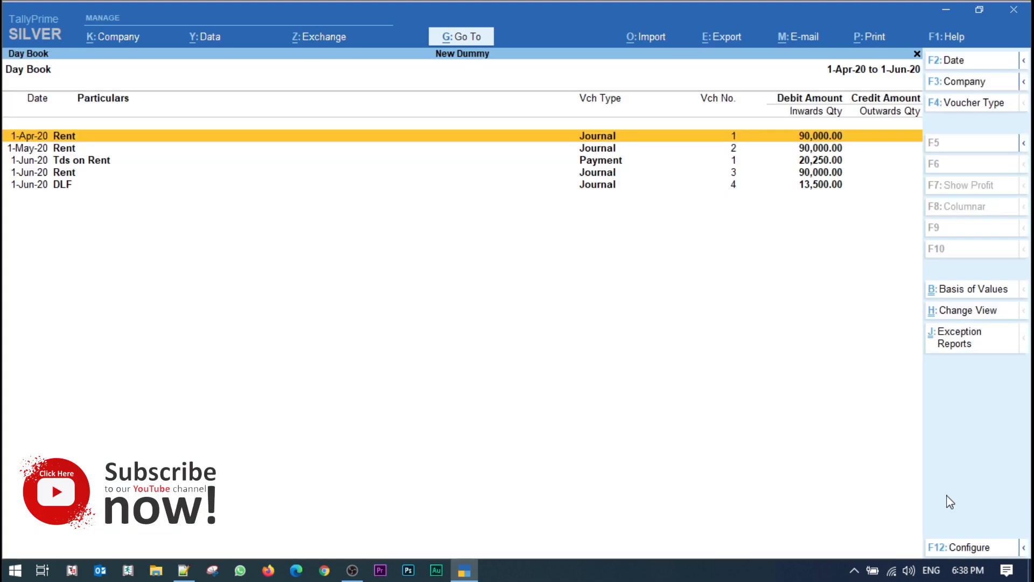
- Delete all vouchers in the Day Book and return to the Gateway of Tally
{"action": "key", "text": "ctrl+space"}
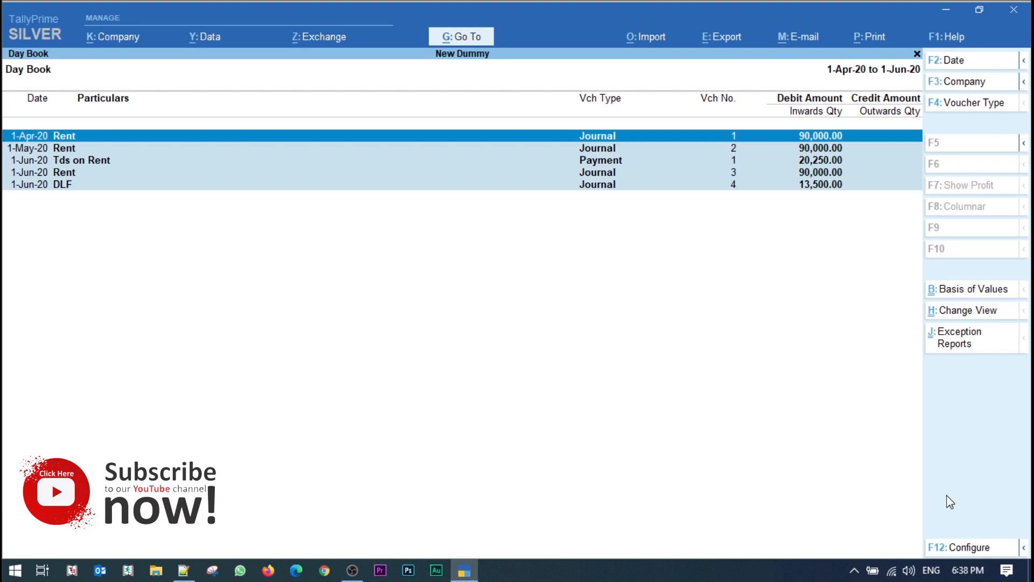
{"action": "key", "text": "alt+d"}
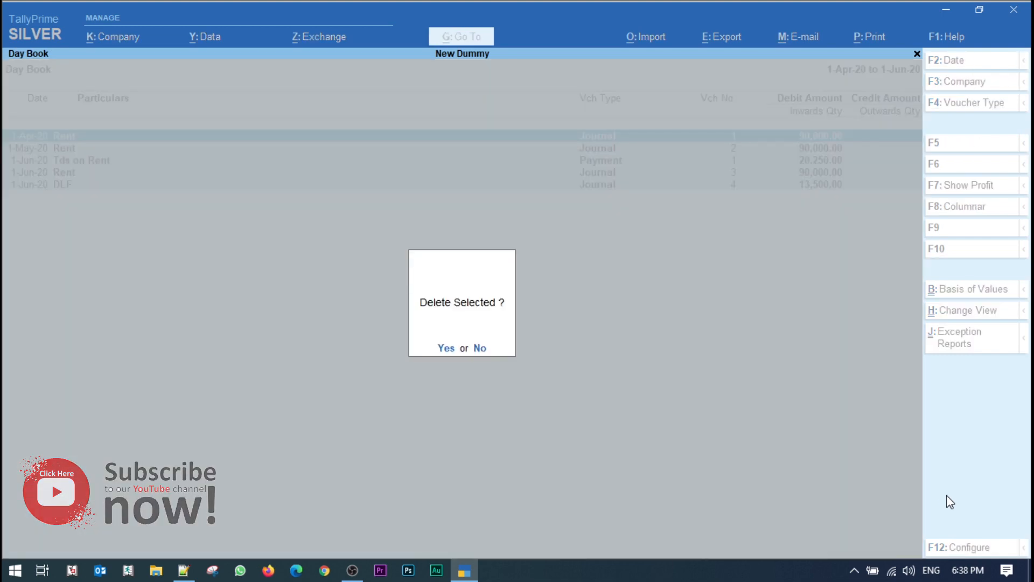
{"action": "key", "text": "y"}
{"action": "key", "text": "Escape"}
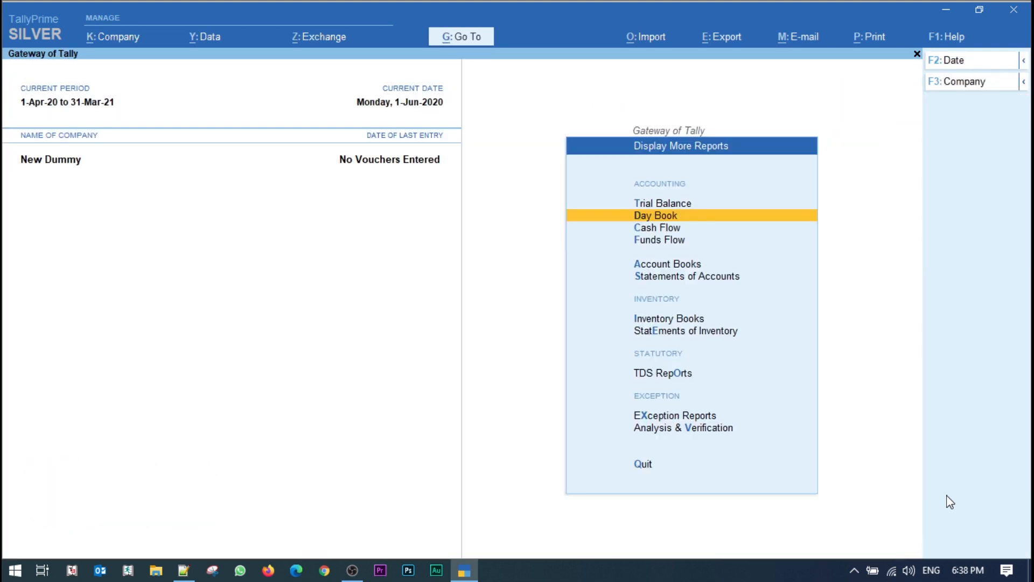
{"action": "key", "text": "Escape"}
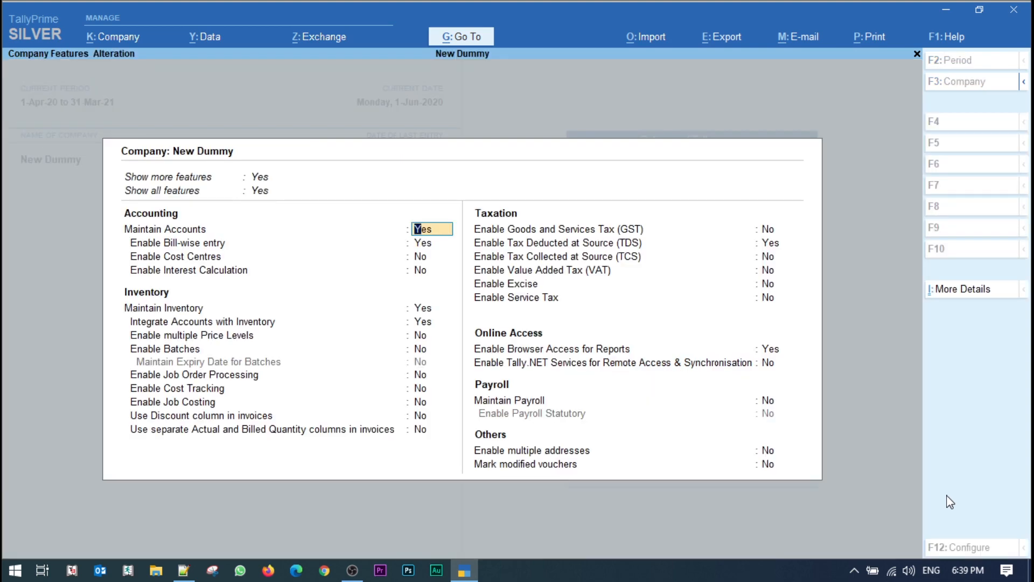
- Set Ignore IT exemption limit for TDS deduction to Yes in the company's TDS deductor details and save the company features
{"action": "left_click", "coordinate": [770, 246]}
{"action": "key", "text": "Return"}
{"action": "key", "text": "Return"}
{"action": "key", "text": "Return"}
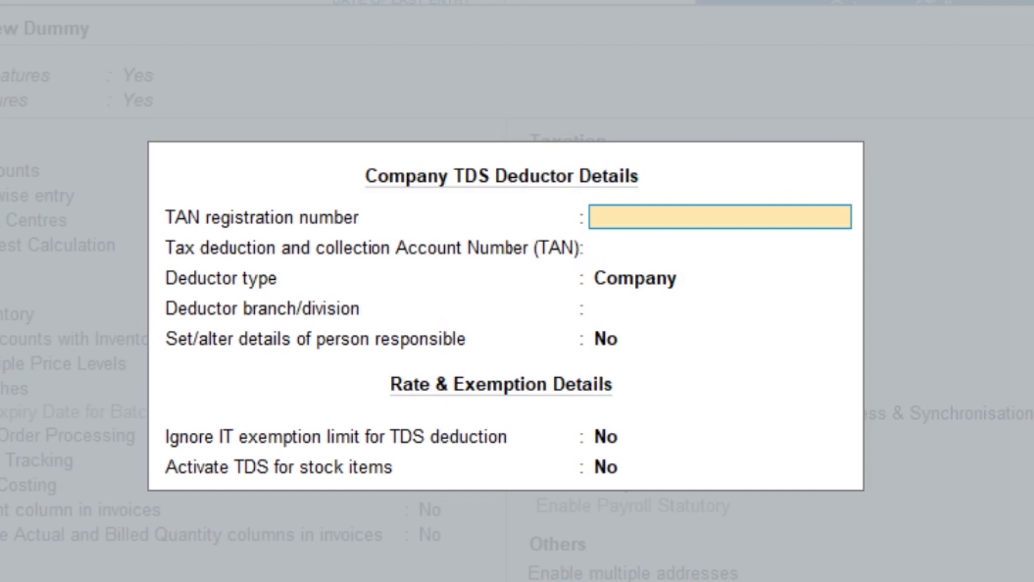
{"action": "key", "text": "Return"}
{"action": "key", "text": "Return"}
{"action": "key", "text": "Return"}
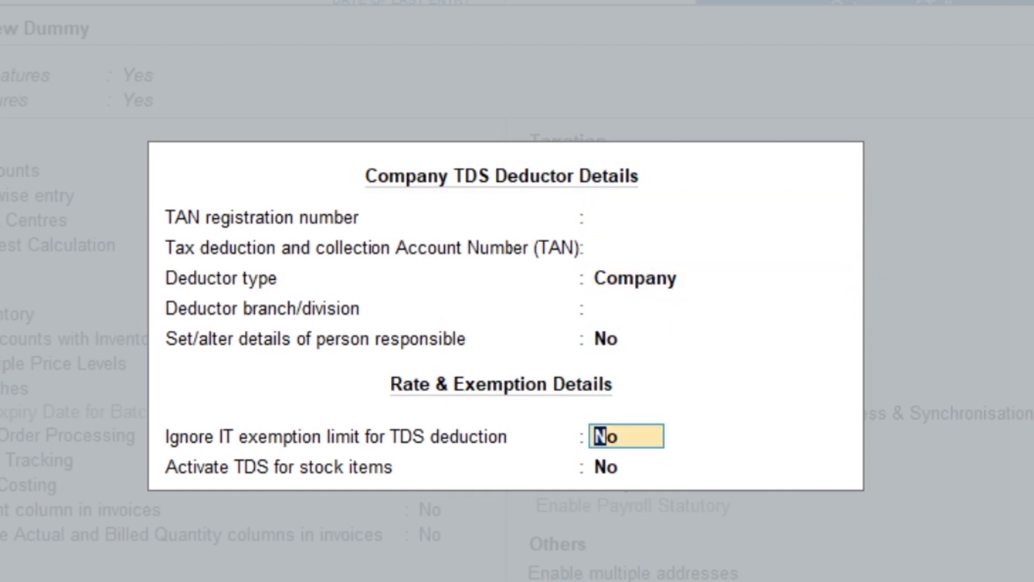
{"action": "type", "text": "y"}
{"action": "key", "text": "Return"}
{"action": "key", "text": "Return"}
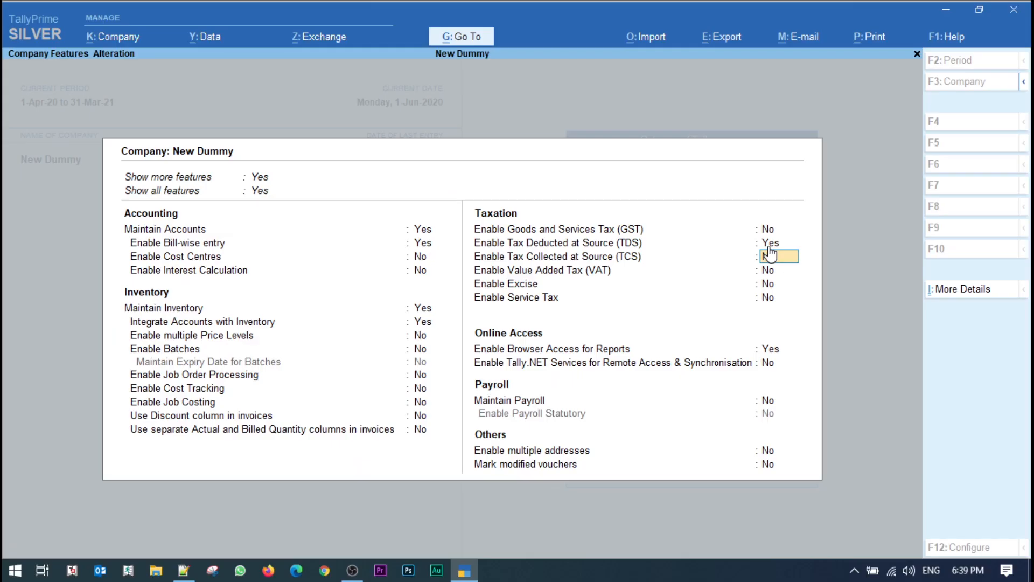
{"action": "key", "text": "ctrl+a"}
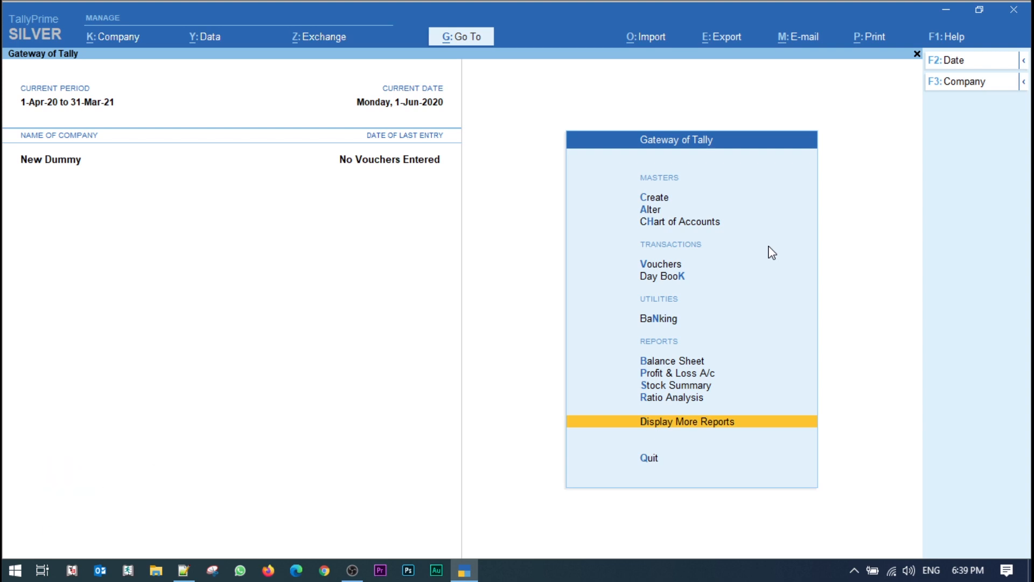
- Create a journal voucher debiting the Rent ledger with 90,000
{"action": "key", "text": "v"}
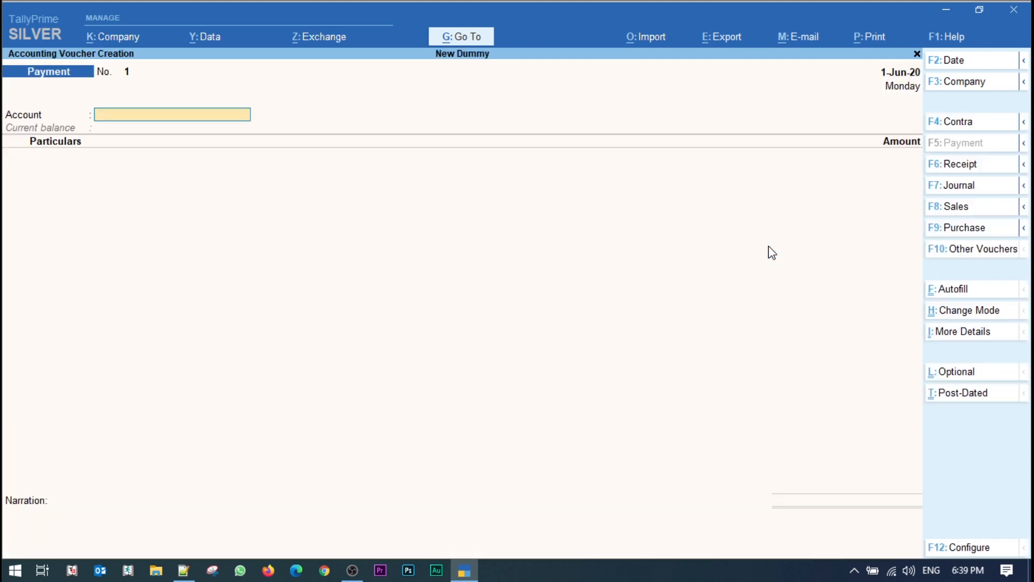
{"action": "key", "text": "F7"}
{"action": "key", "text": "Down"}
{"action": "key", "text": "Down"}
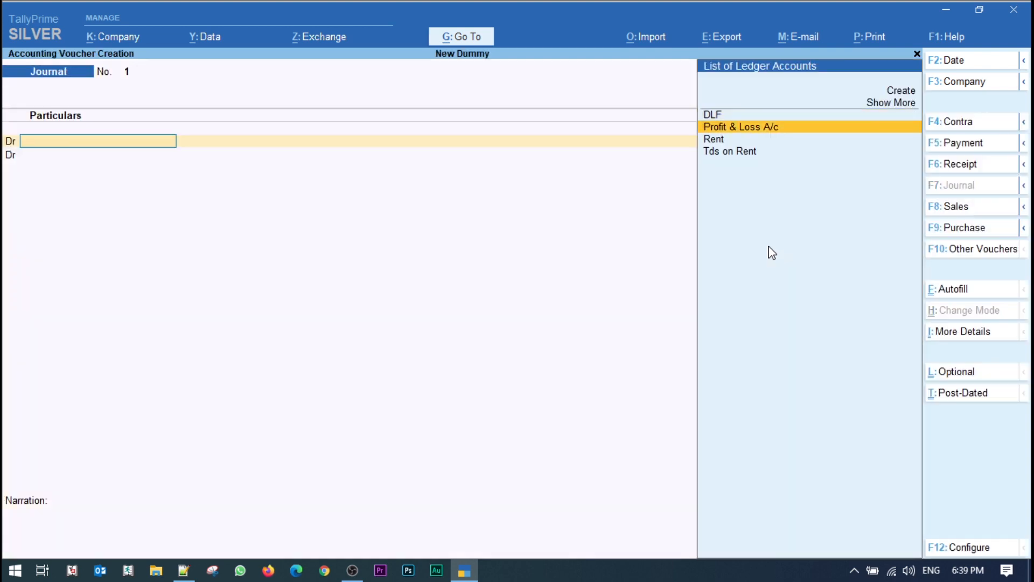
{"action": "key", "text": "Return"}
{"action": "type", "text": "90000"}
{"action": "key", "text": "Return"}
- Credit the DLF ledger in the journal voucher with 83,250, the rent net of TDS
{"action": "key", "text": "c"}
{"action": "key", "text": "Return"}
{"action": "key", "text": "Up"}
{"action": "key", "text": "Up"}
{"action": "key", "text": "Up"}
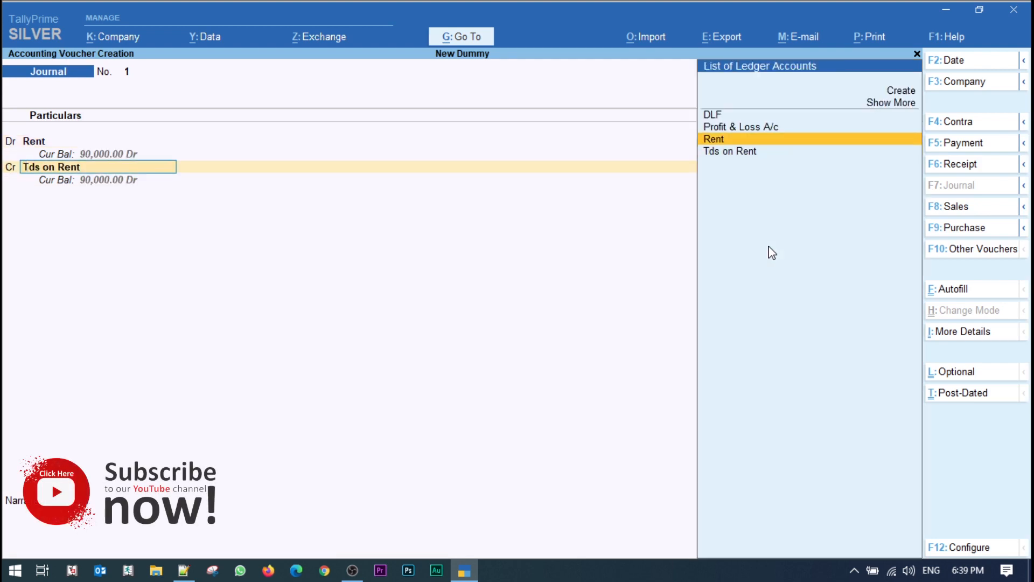
{"action": "key", "text": "Return"}
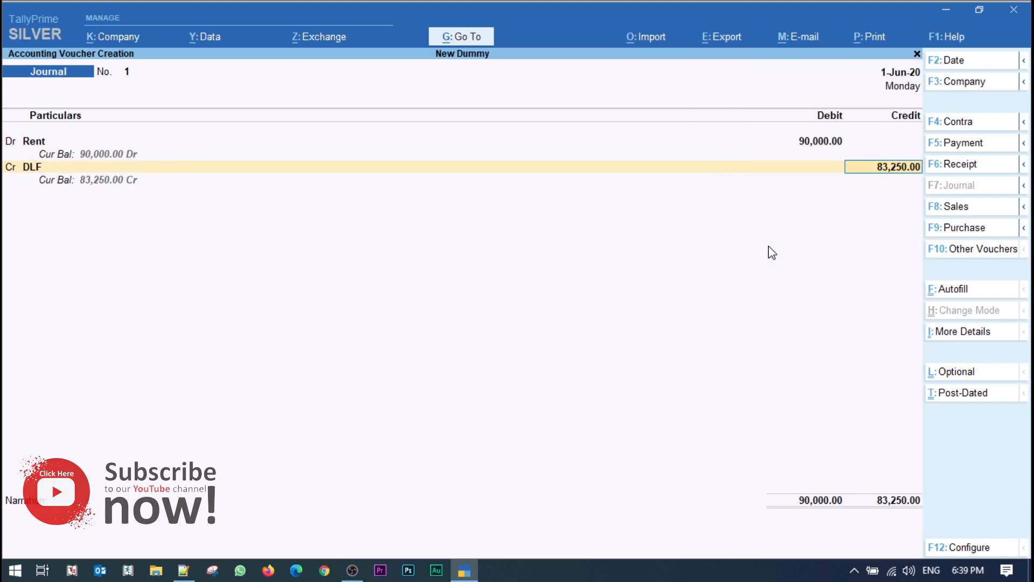
- Allocate DLF's amount bill-wise under New Ref 1 as 90,000 Cr and 6,750 Dr
{"action": "key", "text": "Return"}
{"action": "key", "text": "Return"}
{"action": "key", "text": "Return"}
{"action": "key", "text": "Return"}
{"action": "key", "text": "Return"}
{"action": "key", "text": "Return"}
{"action": "key", "text": "Return"}
{"action": "key", "text": "Return"}
{"action": "key", "text": "Return"}
{"action": "key", "text": "Return"}
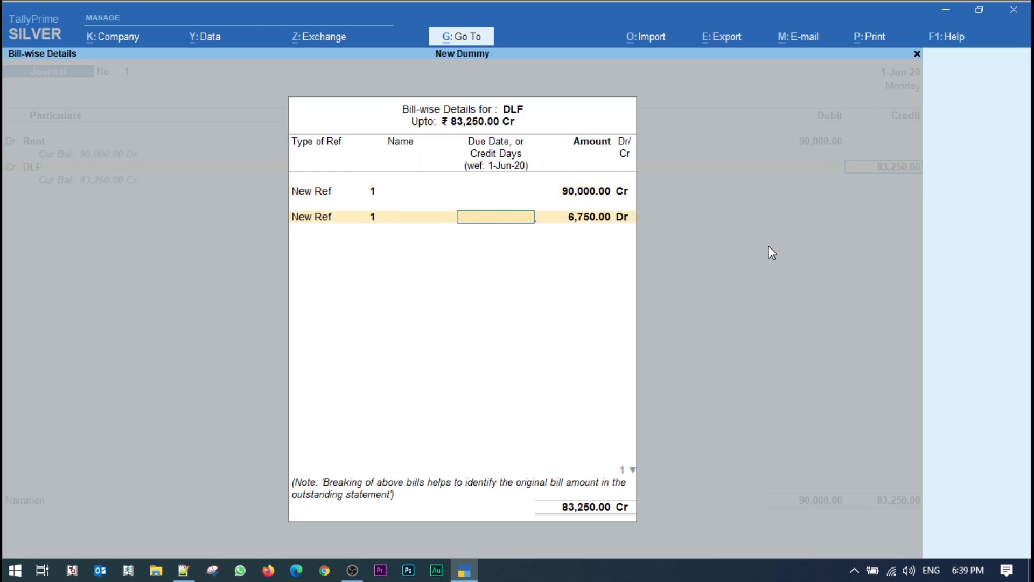
{"action": "key", "text": "Return"}
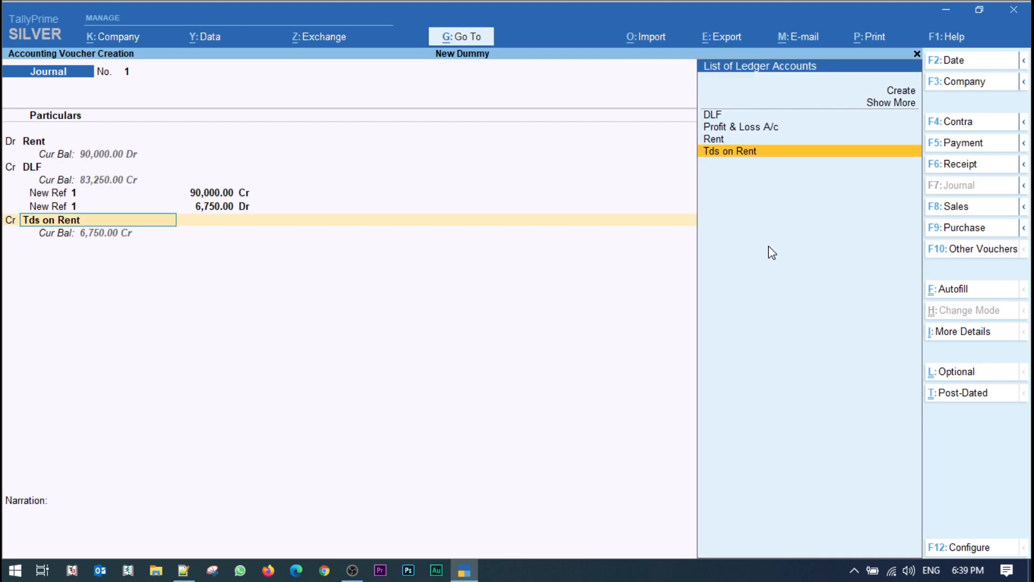
- Credit Tds on Rent with 6,750, accept the journal voucher and return to the Gateway of Tally
{"action": "key", "text": "Return"}
{"action": "key", "text": "Return"}
{"action": "key", "text": "Return"}
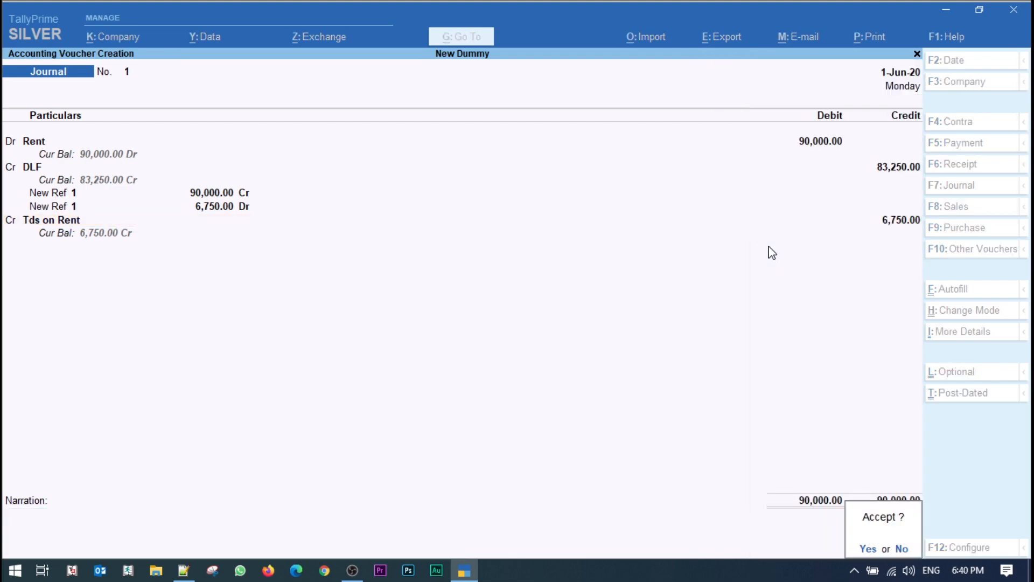
{"action": "key", "text": "y"}
{"action": "key", "text": "Escape"}
{"action": "key", "text": "y"}
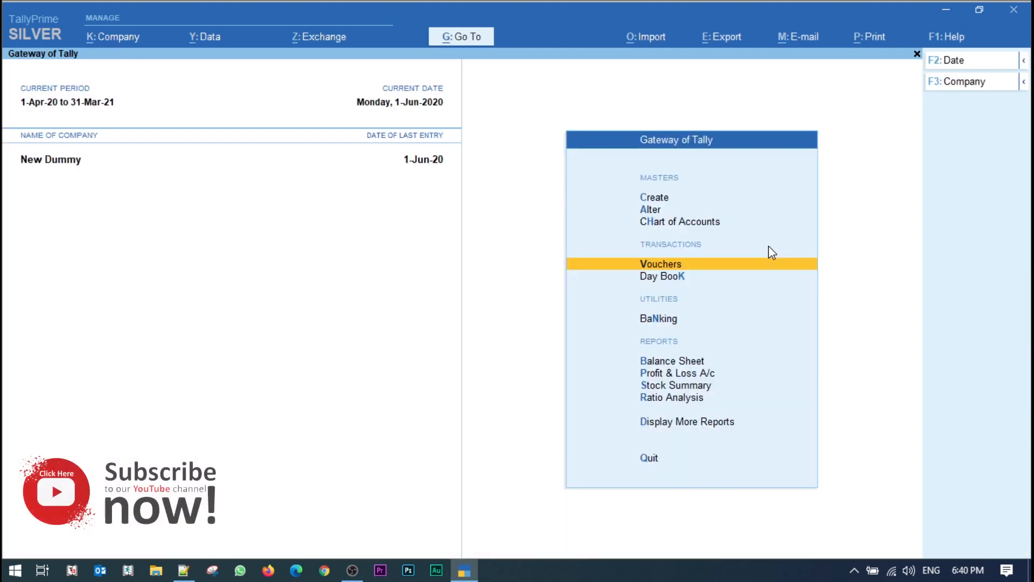
- Open the Form 26Q report among the TDS reports and go to its Deduction at Normal Rate line
{"action": "key", "text": "d"}
{"action": "key", "text": "o"}
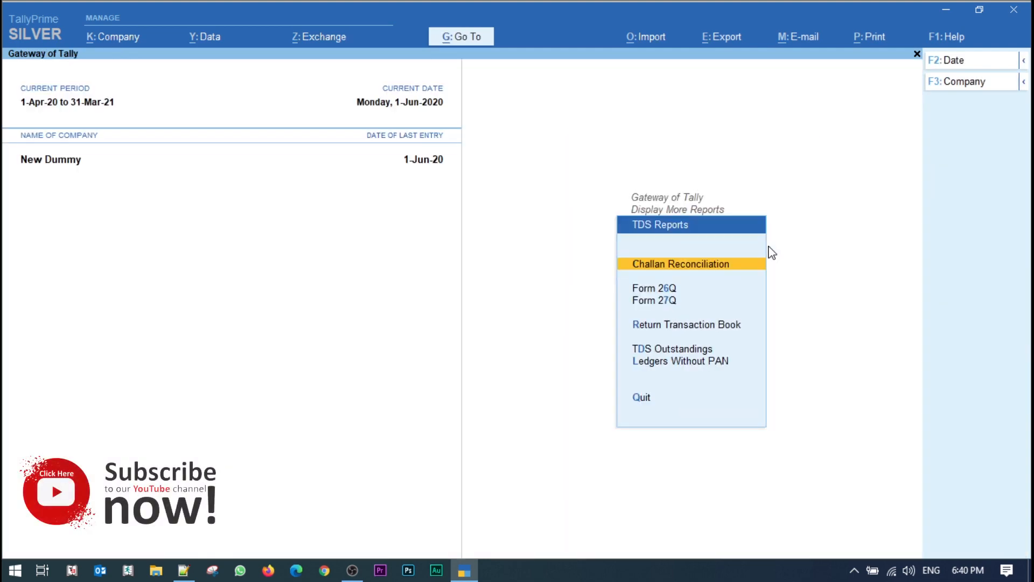
{"action": "key", "text": "Down"}
{"action": "key", "text": "Return"}
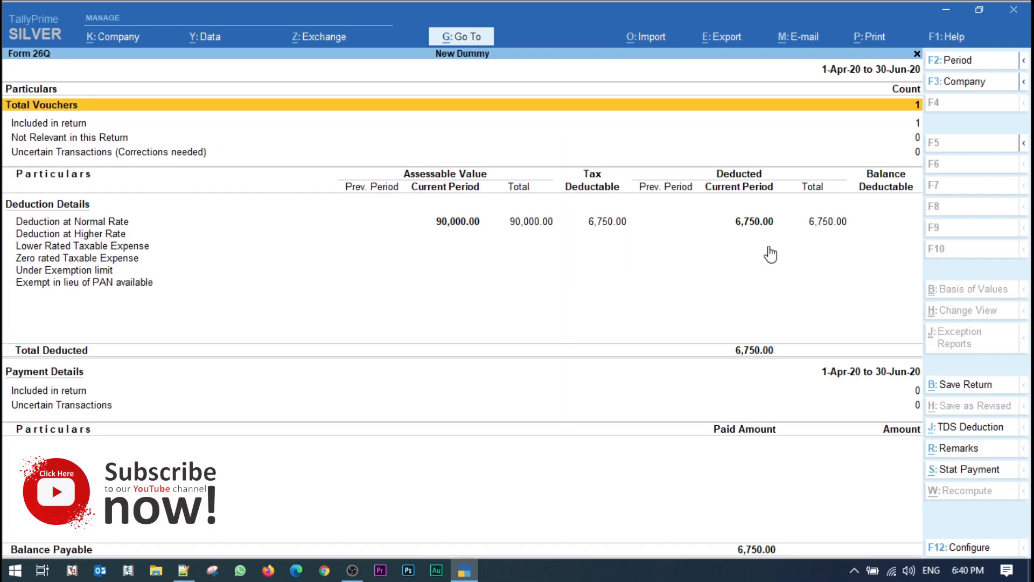
{"action": "key", "text": "Down"}
{"action": "key", "text": "Down"}
{"action": "key", "text": "Down"}
{"action": "key", "text": "Down"}
{"action": "key", "text": "Down"}
{"action": "key", "text": "Up"}
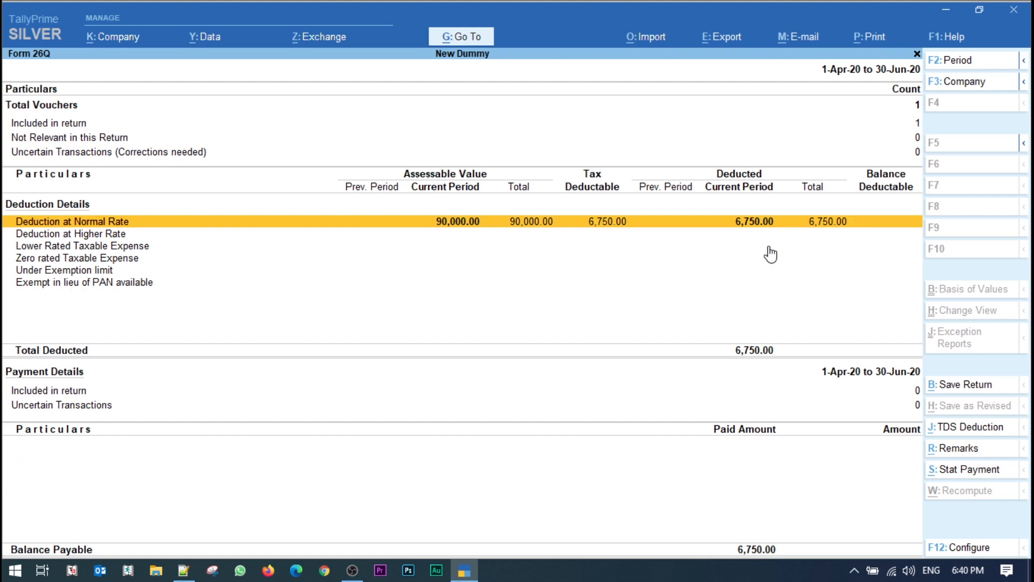
- Start a TDS statutory payment for the period 1-6-2020 to 30-6-2020, with the deducted till date 1-6-2020
{"action": "left_click", "coordinate": [943, 474]}
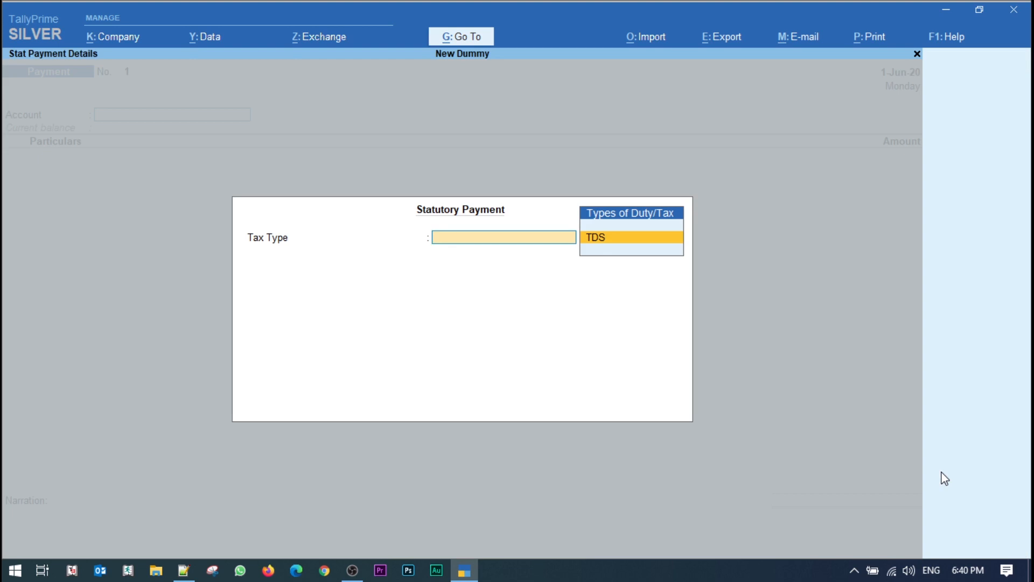
{"action": "key", "text": "Return"}
{"action": "type", "text": "1"}
{"action": "type", "text": "-6"}
{"action": "key", "text": "Return"}
{"action": "type", "text": "3"}
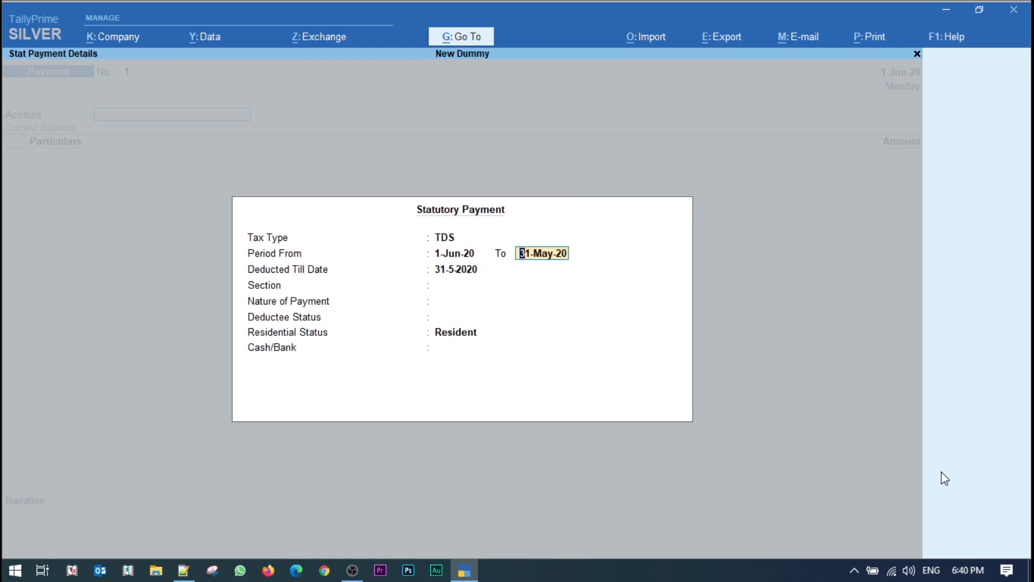
{"action": "type", "text": "0-6"}
{"action": "key", "text": "Return"}
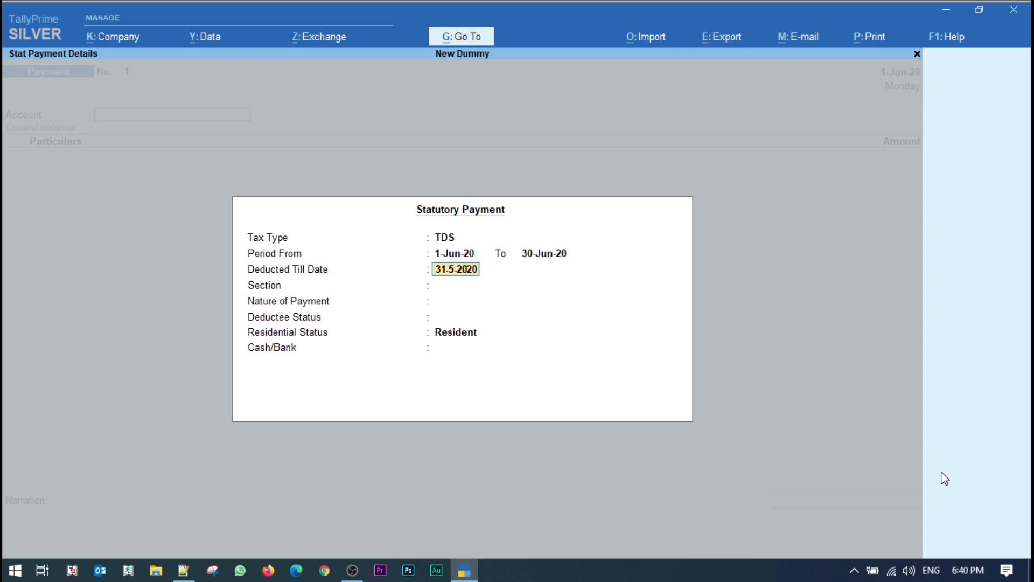
{"action": "type", "text": "1"}
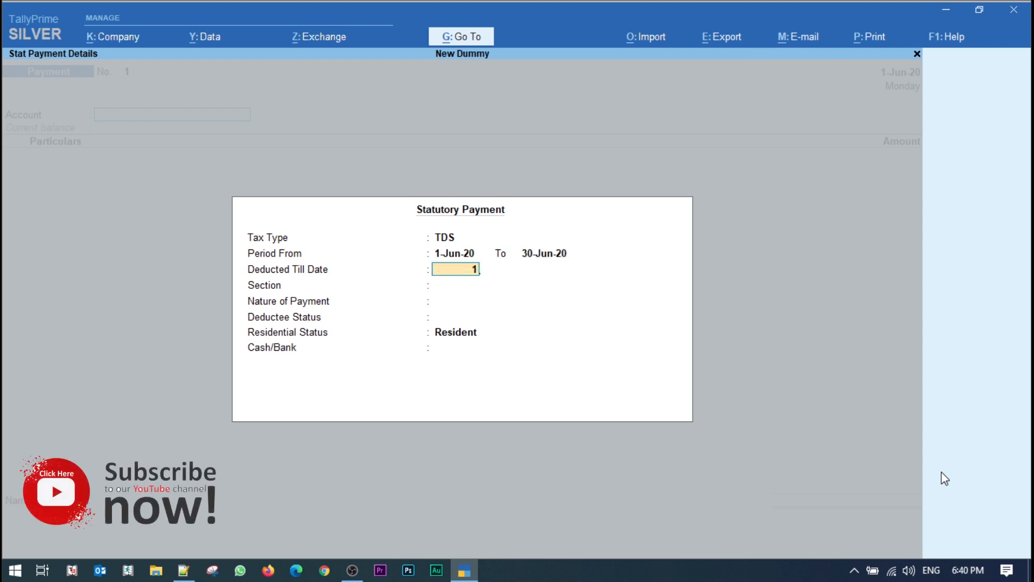
{"action": "type", "text": "-6"}
{"action": "key", "text": "Return"}
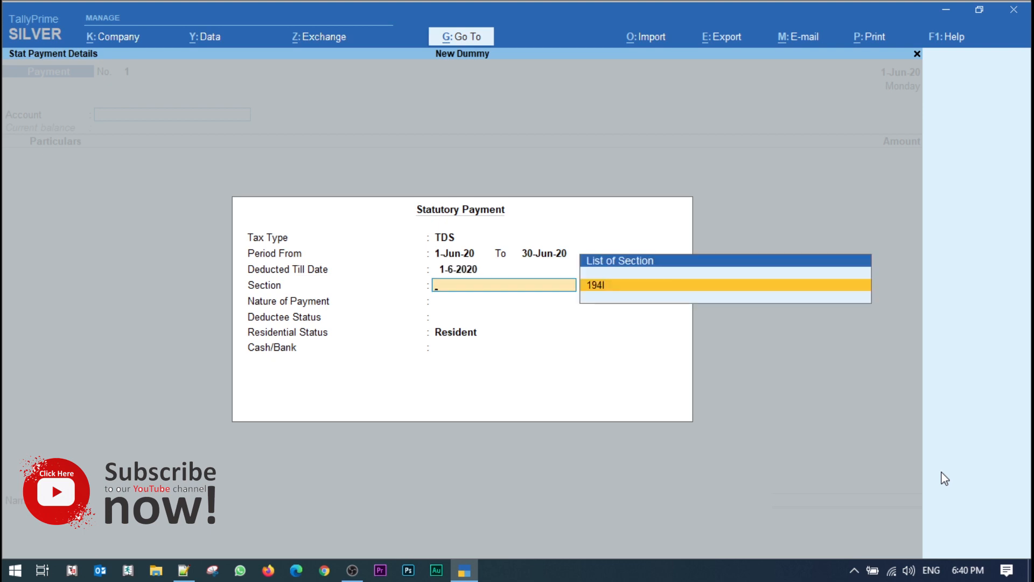
- Fill the statutory payment with section 194I, Rent of Land, Building Or Furniture, deductee status All Items and the ICICI bank ledger
{"action": "key", "text": "Return"}
{"action": "key", "text": "Return"}
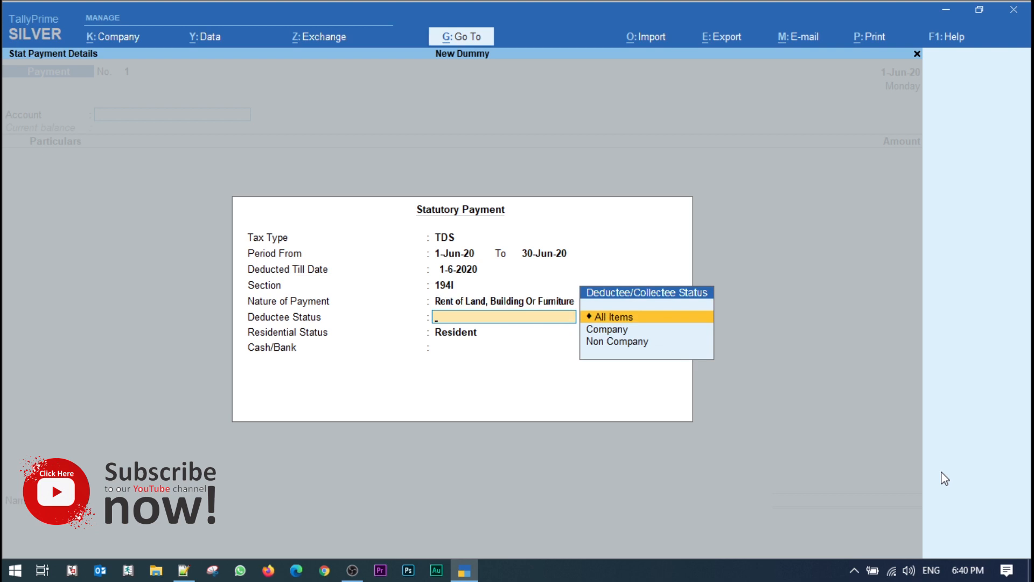
{"action": "key", "text": "Return"}
{"action": "key", "text": "Down"}
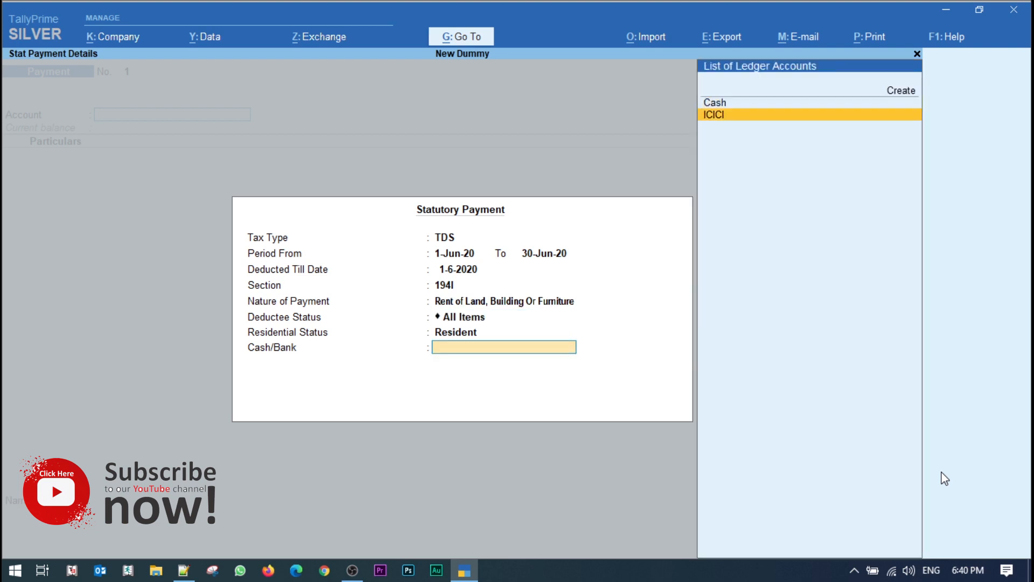
{"action": "key", "text": "Return"}
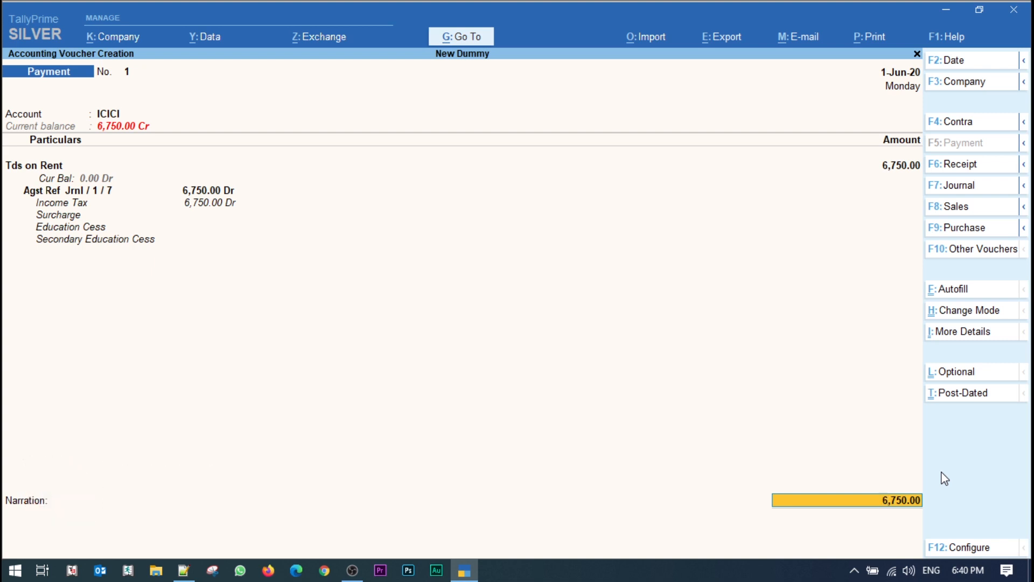
- Allocate the payment to ICICI by cheque with instrument number 123456 and accept the payment voucher
{"action": "key", "text": "Return"}
{"action": "key", "text": "Return"}
{"action": "key", "text": "Return"}
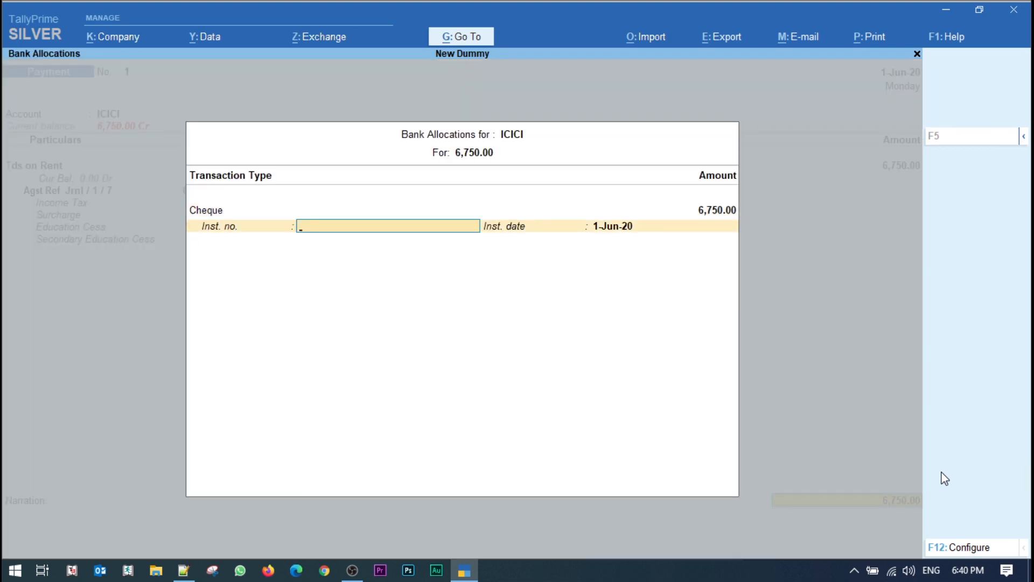
{"action": "type", "text": "123456"}
{"action": "key", "text": "Return"}
{"action": "key", "text": "Return"}
{"action": "key", "text": "Return"}
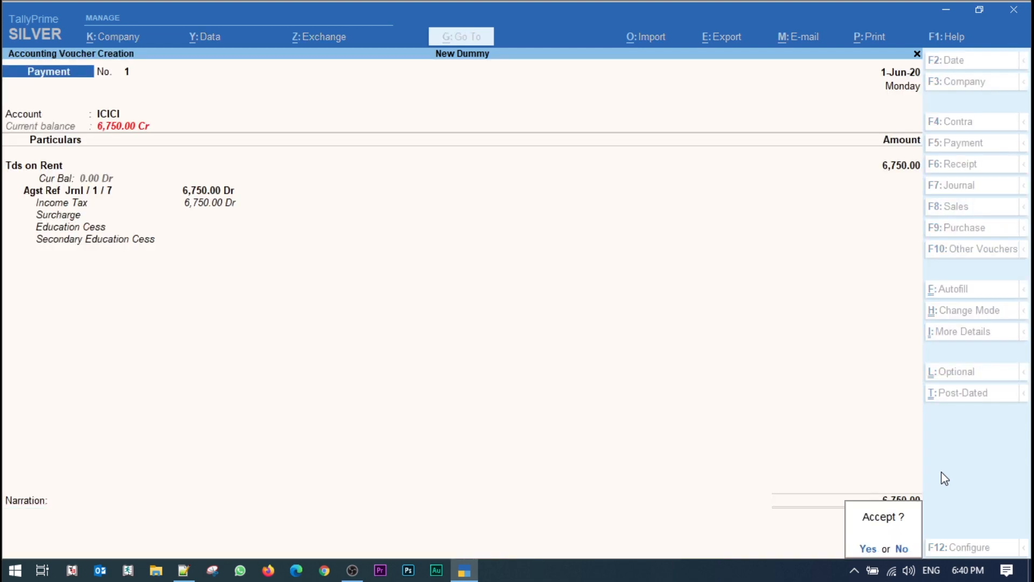
{"action": "key", "text": "Return"}
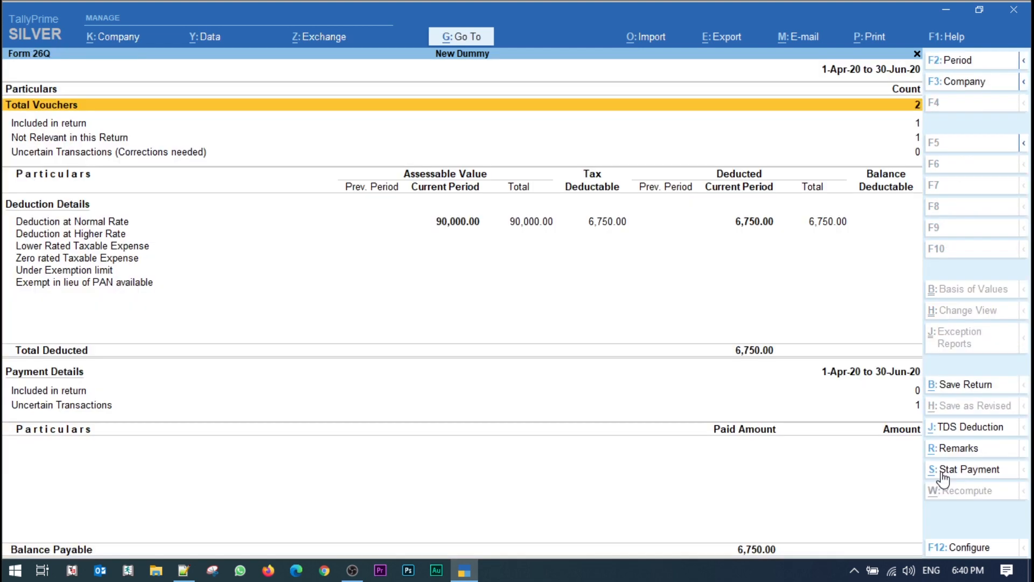
- Open the uncertain transactions under Payment Details in Form 26Q and go into the exception for bank details missing in the payment voucher
{"action": "key", "text": "Down"}
{"action": "key", "text": "Down"}
{"action": "key", "text": "Down"}
{"action": "key", "text": "Down"}
{"action": "key", "text": "Down"}
{"action": "key", "text": "Down"}
{"action": "key", "text": "Down"}
{"action": "key", "text": "Down"}
{"action": "key", "text": "Down"}
{"action": "key", "text": "Down"}
{"action": "key", "text": "Down"}
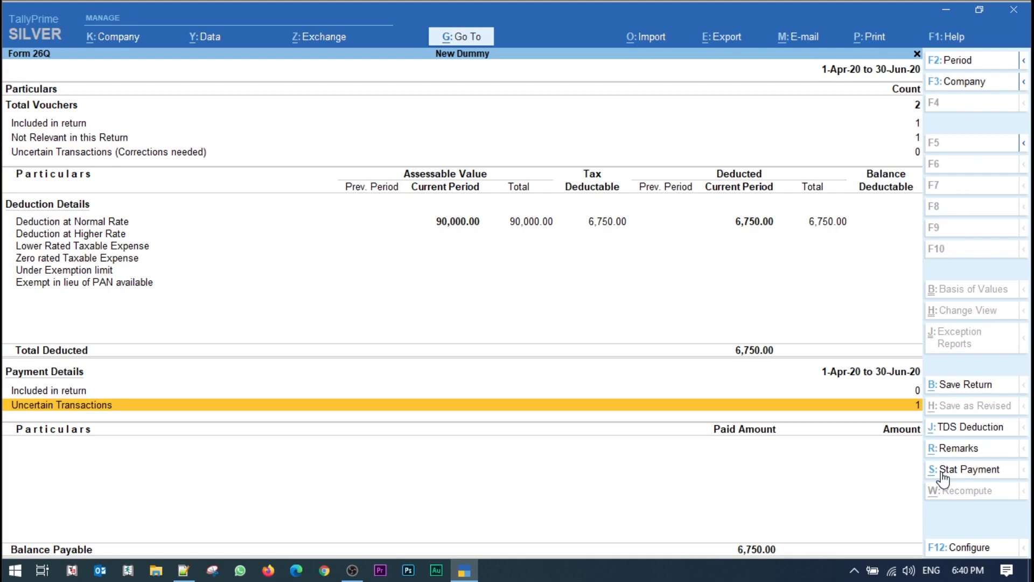
{"action": "key", "text": "Return"}
{"action": "key", "text": "Down"}
{"action": "key", "text": "Down"}
{"action": "key", "text": "Up"}
{"action": "key", "text": "Return"}
- Enter cheque number 123456 and cheque date 1-6-2020 for the Tds on Rent payment
{"action": "key", "text": "Return"}
{"action": "key", "text": "Return"}
{"action": "key", "text": "Return"}
{"action": "key", "text": "Return"}
{"action": "key", "text": "Return"}
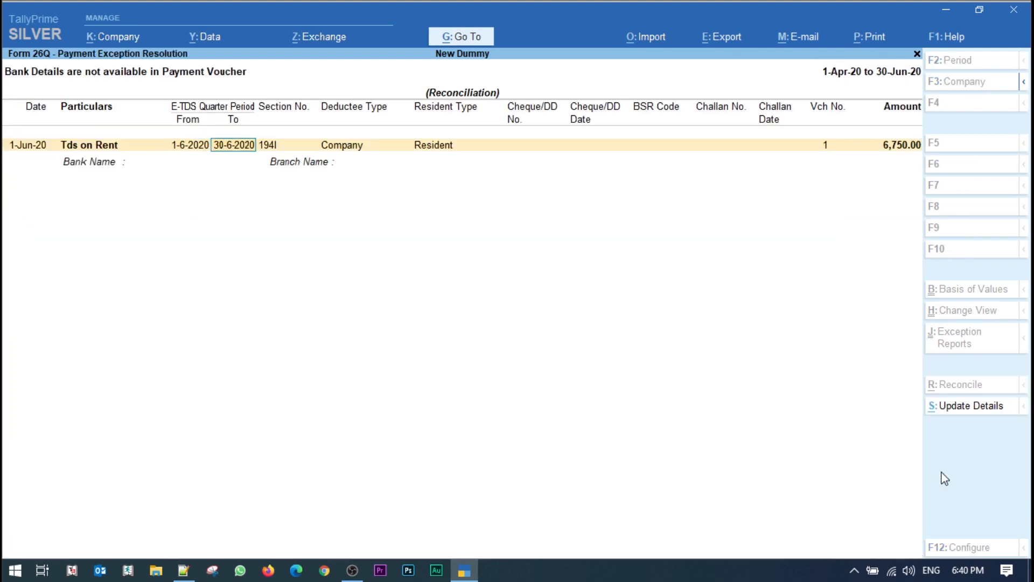
{"action": "type", "text": "123456"}
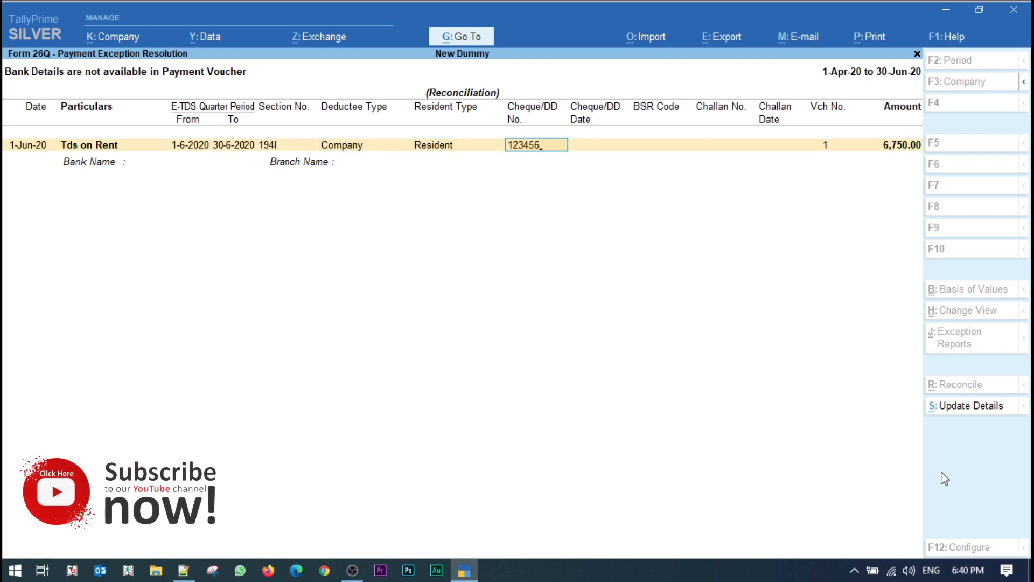
{"action": "key", "text": "Return"}
{"action": "type", "text": "1-4-2020"}
{"action": "key", "text": "Return"}
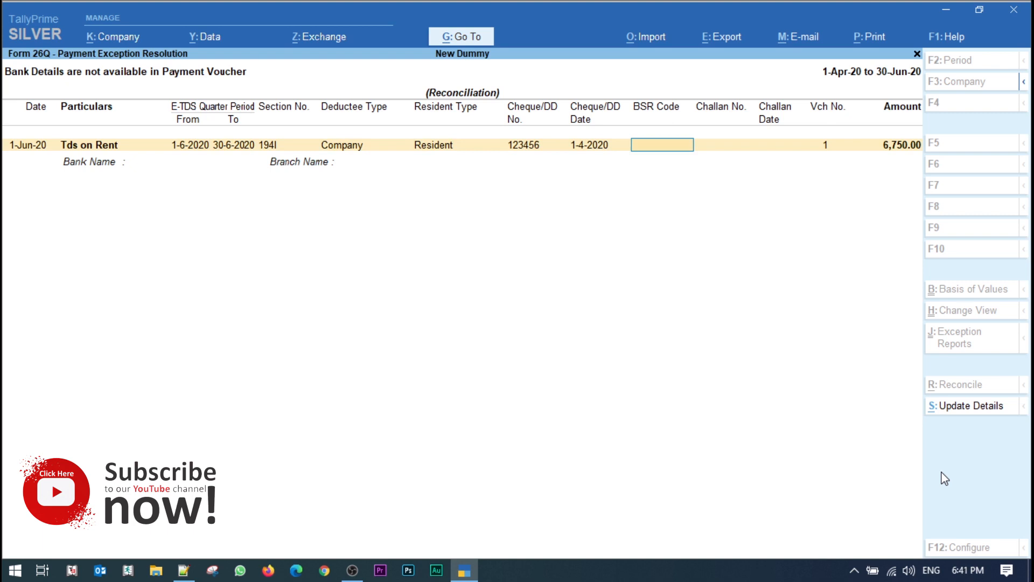
{"action": "key", "text": "BackSpace"}
{"action": "type", "text": "1-"}
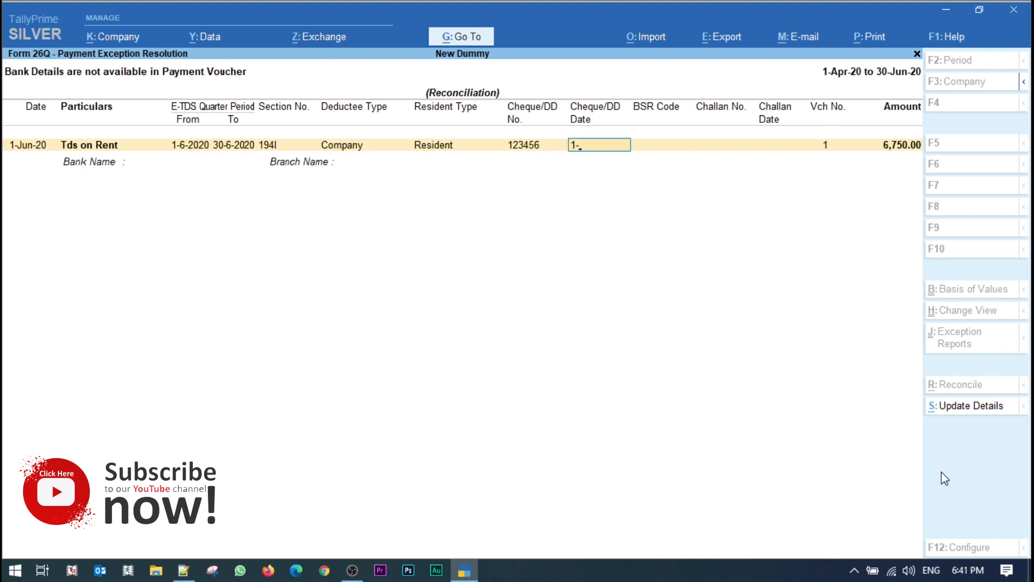
{"action": "type", "text": "6"}
{"action": "key", "text": "Return"}
- Enter BSR code 1234567, challan number 1122 and challan date 1-6-2020 for the Tds on Rent payment
{"action": "type", "text": "1234567"}
{"action": "key", "text": "Return"}
{"action": "type", "text": "1122"}
{"action": "key", "text": "Return"}
{"action": "type", "text": "1"}
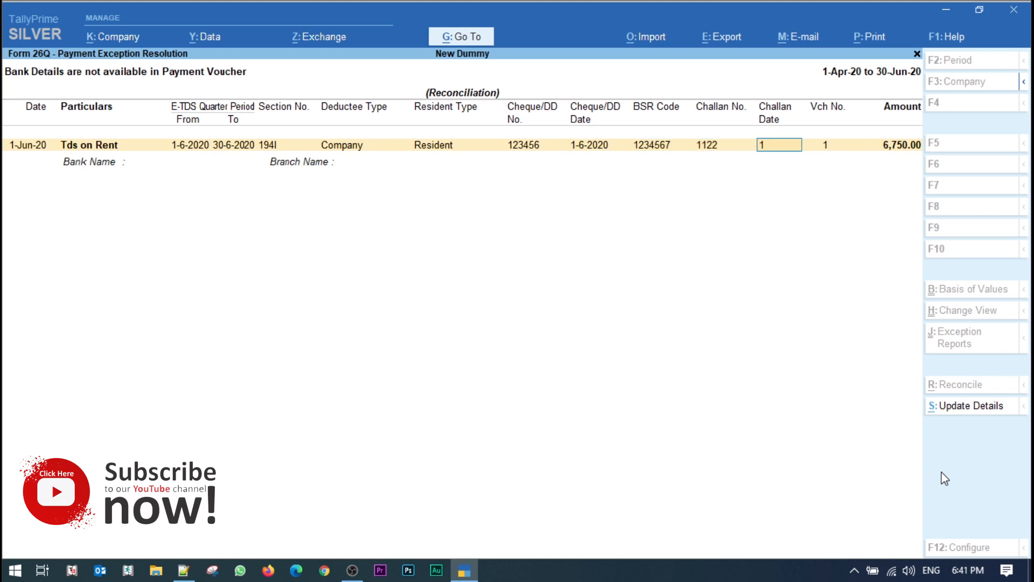
{"action": "type", "text": "-6"}
{"action": "key", "text": "Return"}
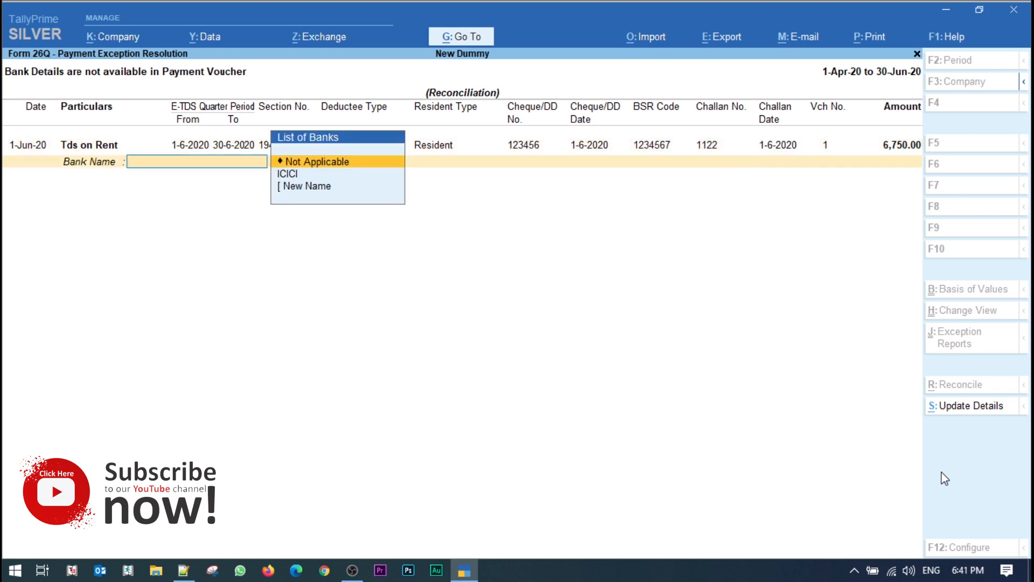
- Set the bank name to ICICI and the branch name to Janakpuri, and save the payment's reconciliation details
{"action": "key", "text": "Down"}
{"action": "key", "text": "Return"}
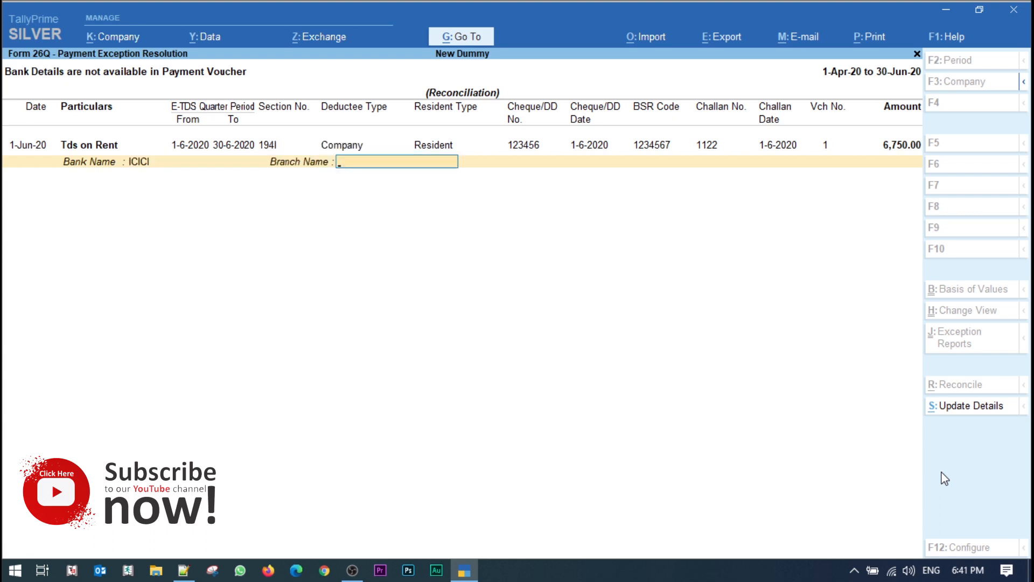
{"action": "type", "text": "Janakpuri"}
{"action": "key", "text": "Return"}
{"action": "key", "text": "Return"}
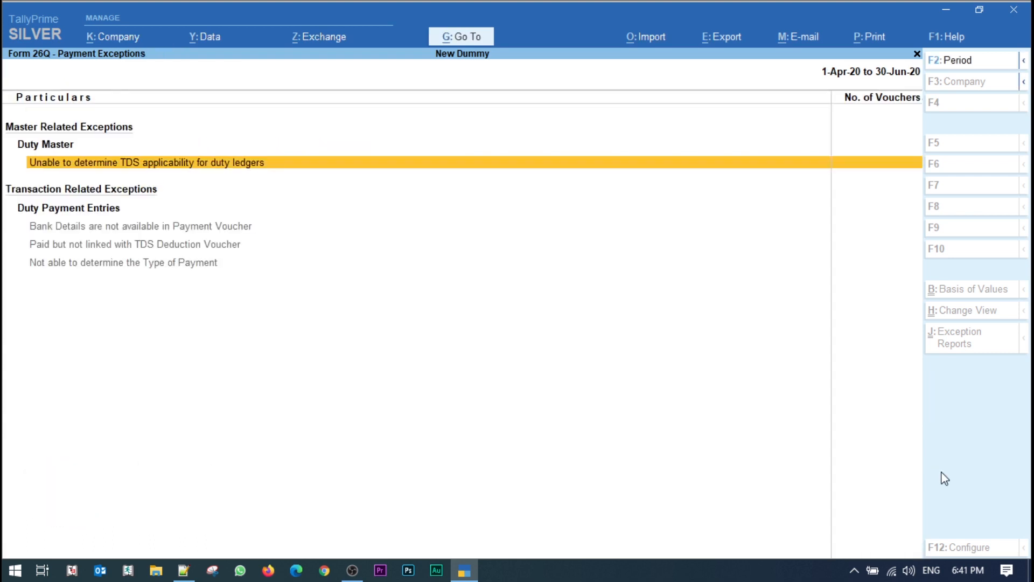